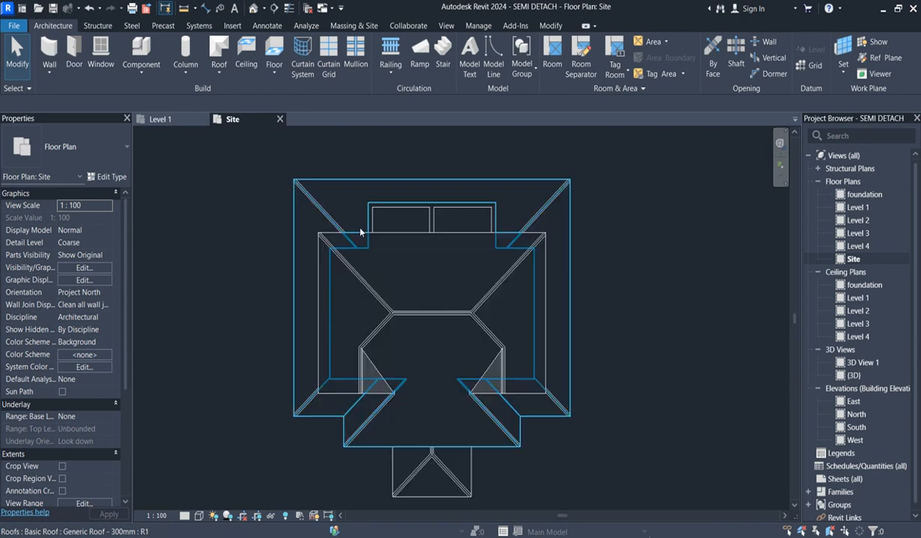
scroll(303, 237, "up", 3)
scroll(302, 238, "down", 1)
scroll(278, 243, "down", 2)
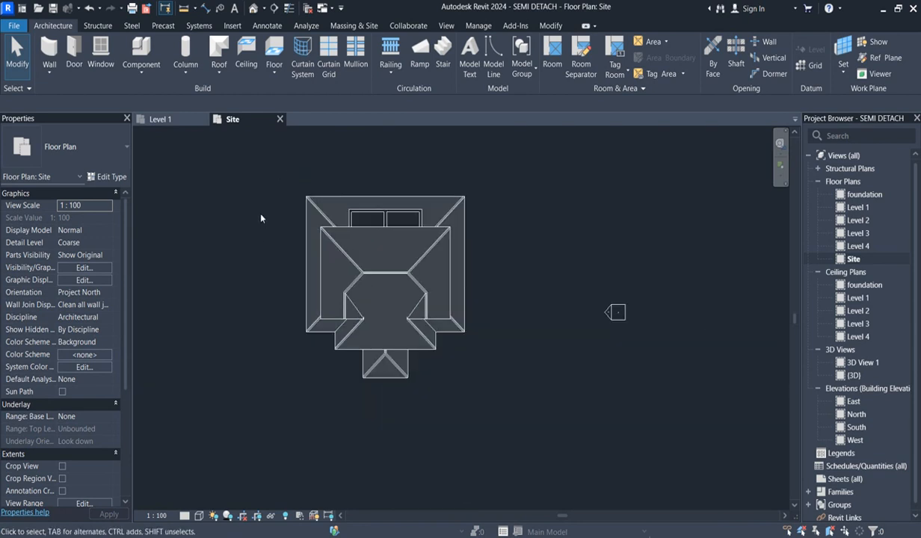
scroll(263, 213, "up", 1)
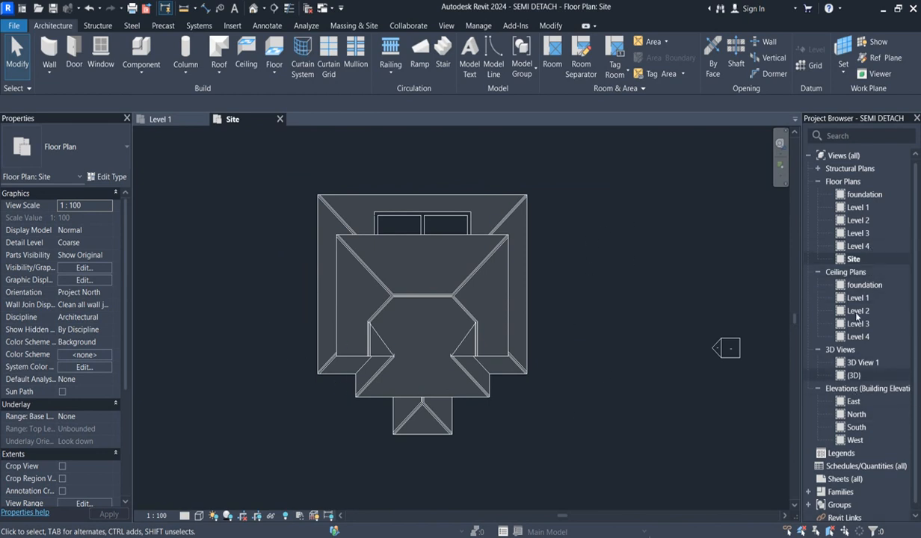
- Open the Level 1 floor plan and bring the rooms around grids 1 to 3 into view
double_click(857, 209)
scroll(398, 257, "up", 3)
scroll(374, 318, "down", 2)
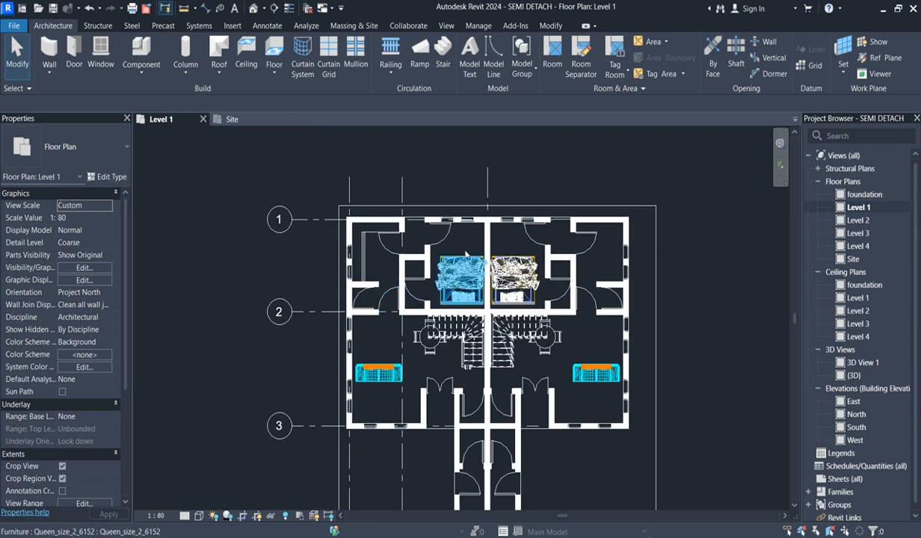
scroll(359, 321, "up", 2)
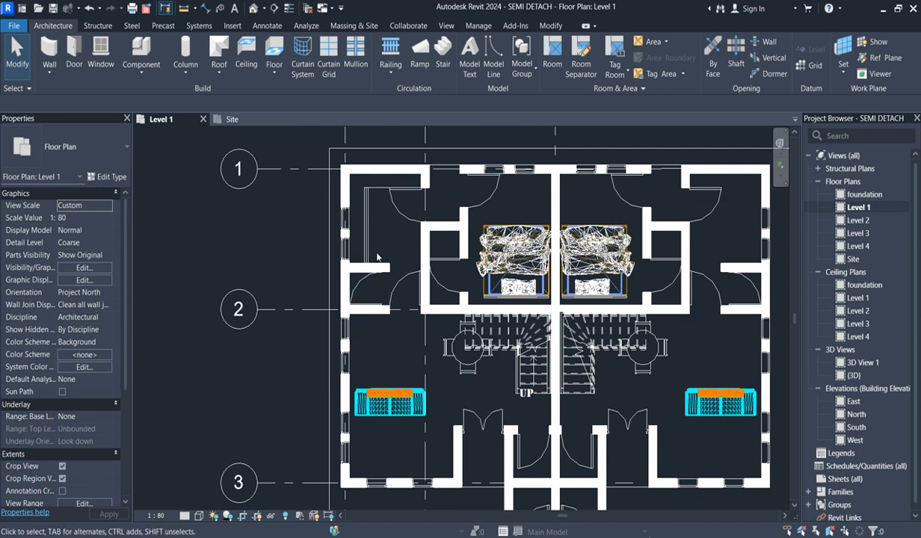
scroll(366, 248, "up", 1)
scroll(365, 294, "down", 2)
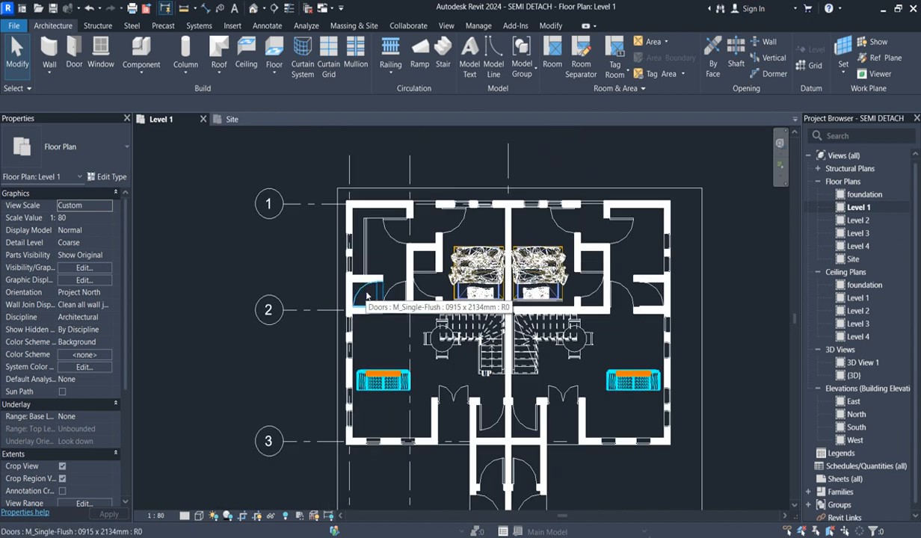
- Select five M_Single-Flush toilet and entrance-side doors across both units and duplicate their 0915 x 2134mm type as TOILET
left_click(366, 296)
scroll(385, 233, "up", 1)
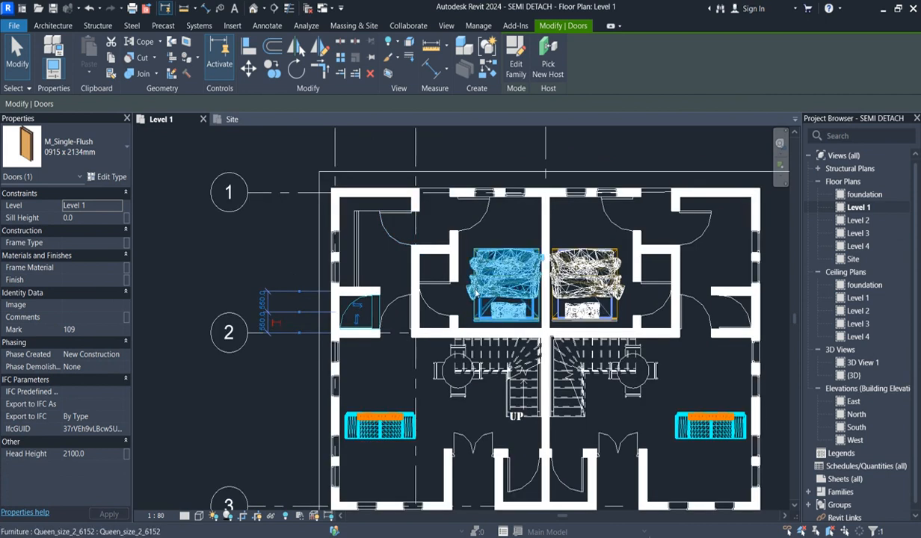
left_click(432, 308, "ctrl")
left_click(653, 309, "ctrl")
scroll(617, 231, "down", 1)
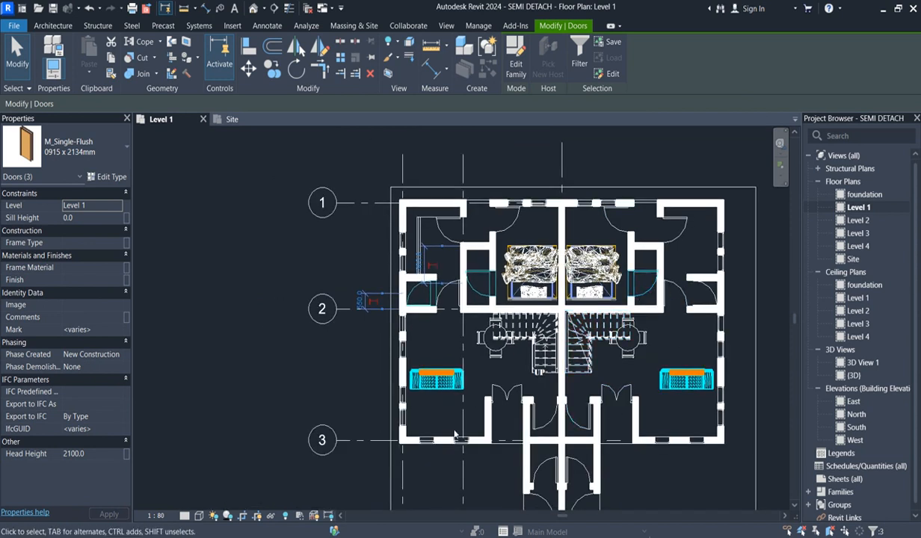
scroll(544, 428, "up", 3)
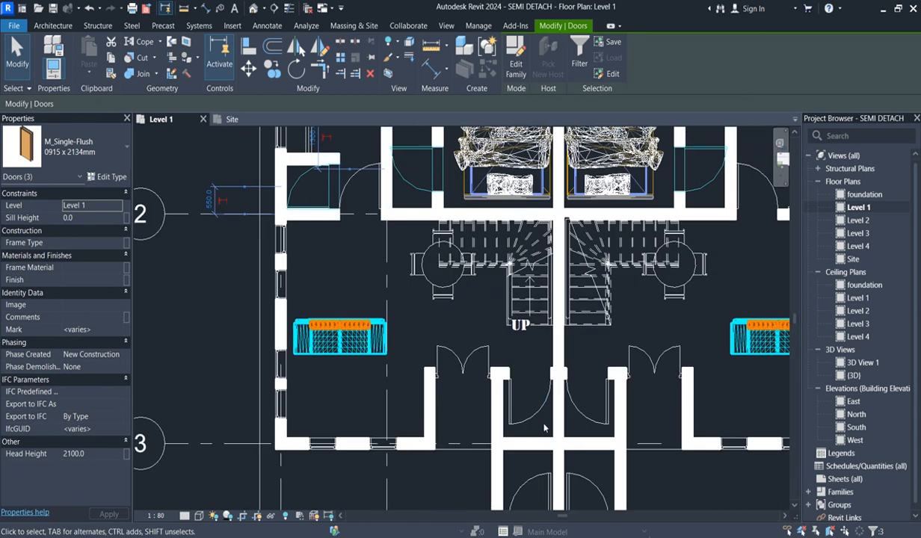
left_click(523, 417, "ctrl")
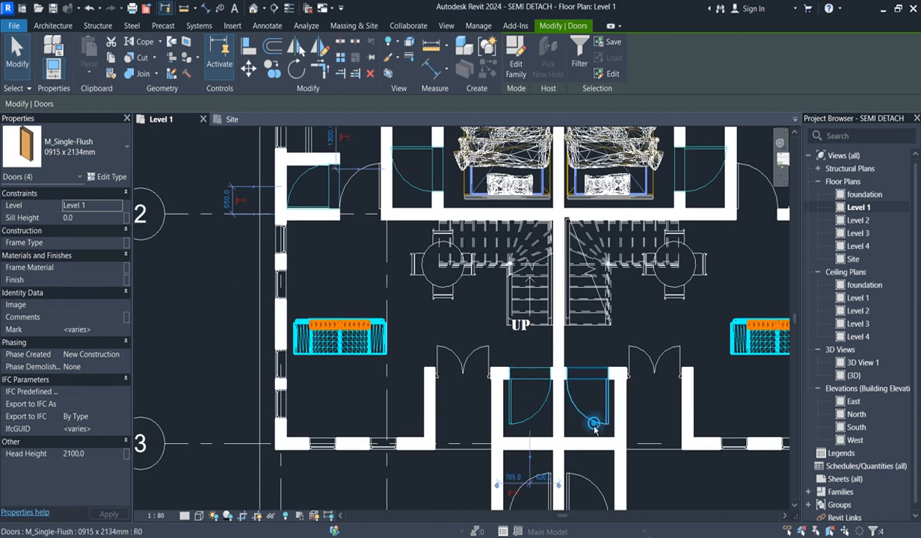
left_click(594, 424, "ctrl")
scroll(594, 428, "down", 3)
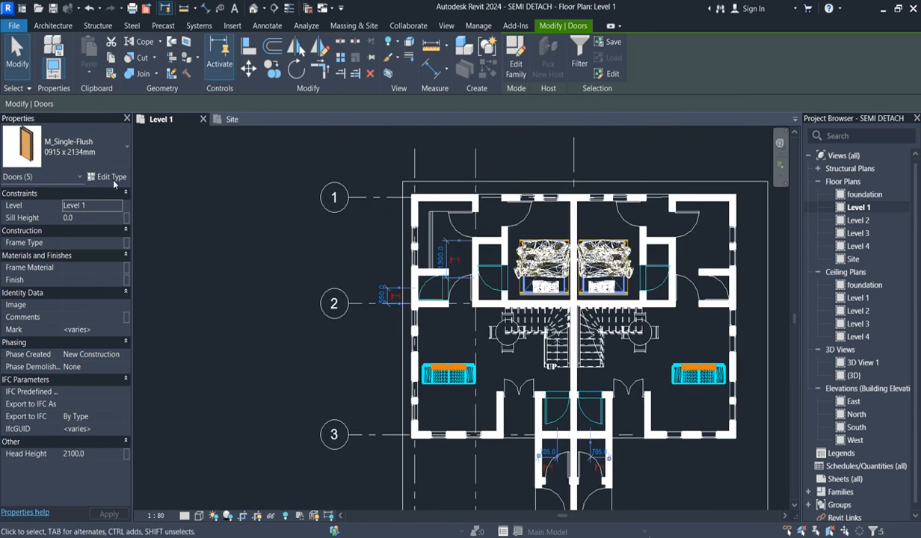
left_click(112, 180)
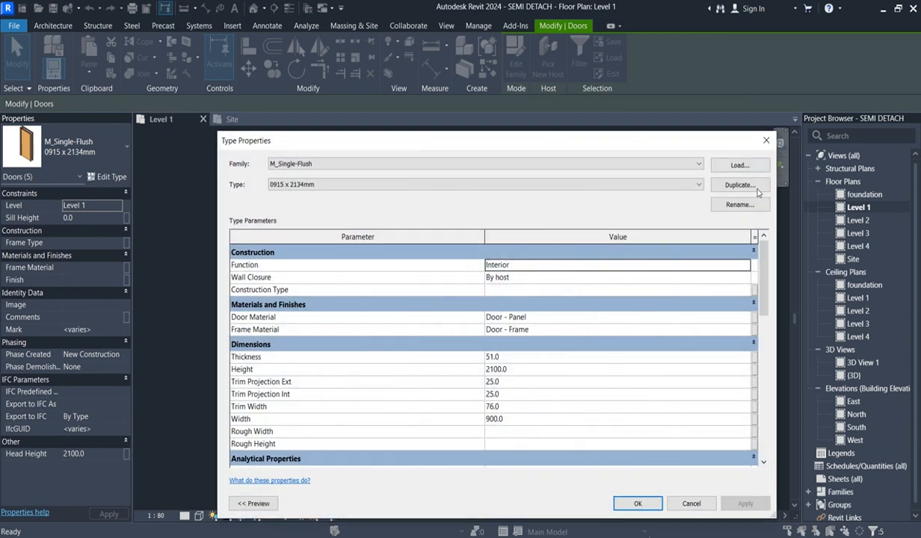
left_click(756, 185)
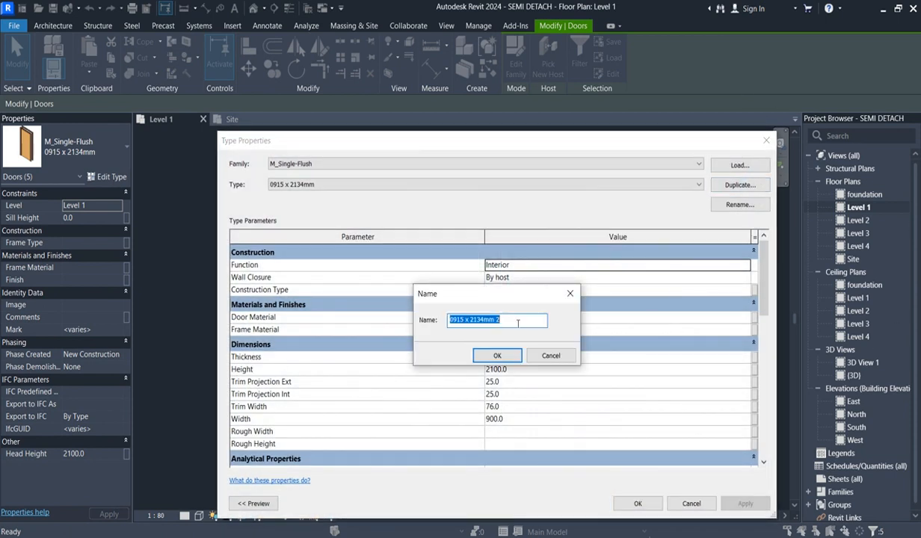
left_click_drag(518, 323, 435, 323)
type("TOILET")
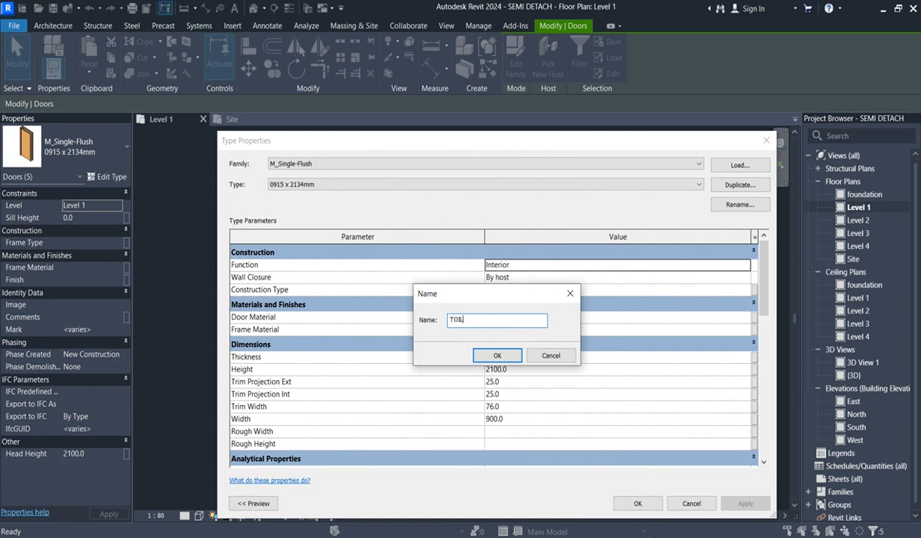
left_click(497, 356)
- Set the TOILET door type's width to 700 mm, apply it and deselect the doors
left_click(521, 417)
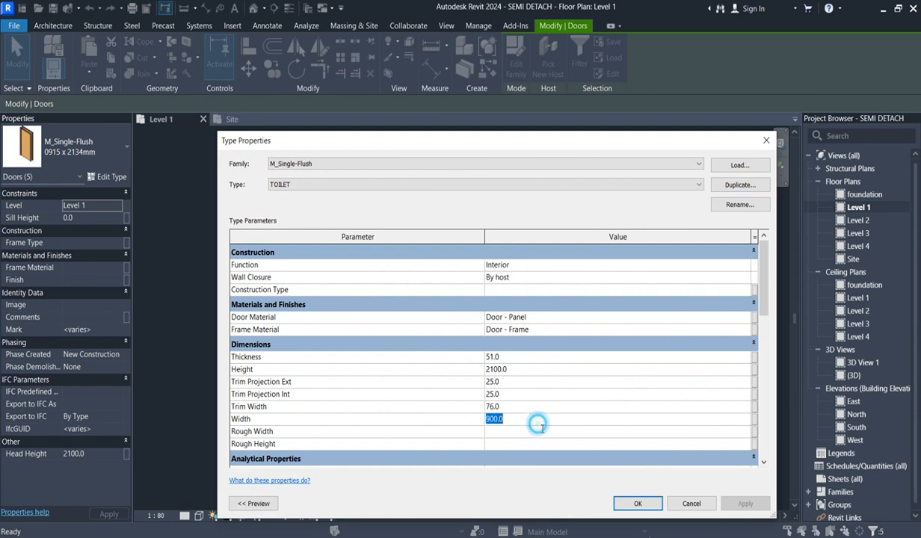
type("700")
left_click(637, 503)
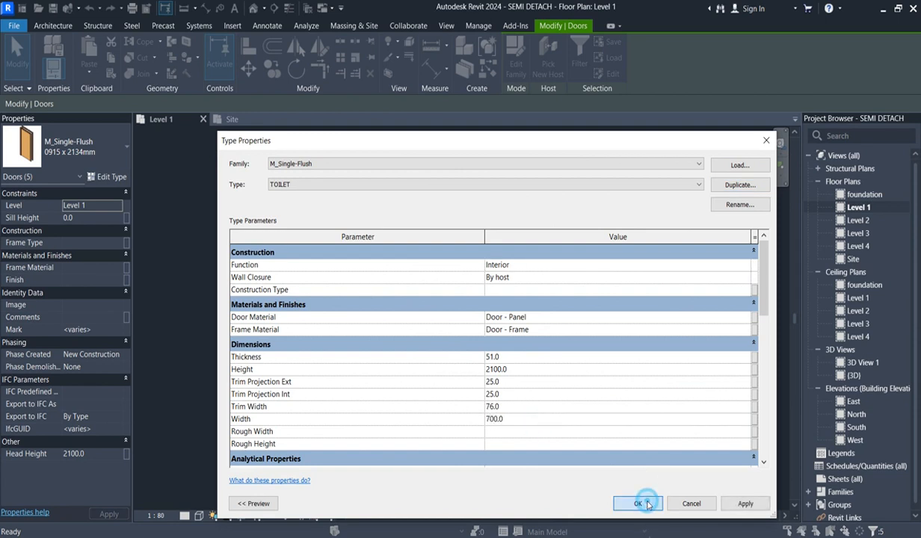
scroll(428, 311, "up", 2)
left_click(446, 325)
- Align the left unit's outer toilet door with the inner face of the wall on grid 2
scroll(450, 232, "up", 2)
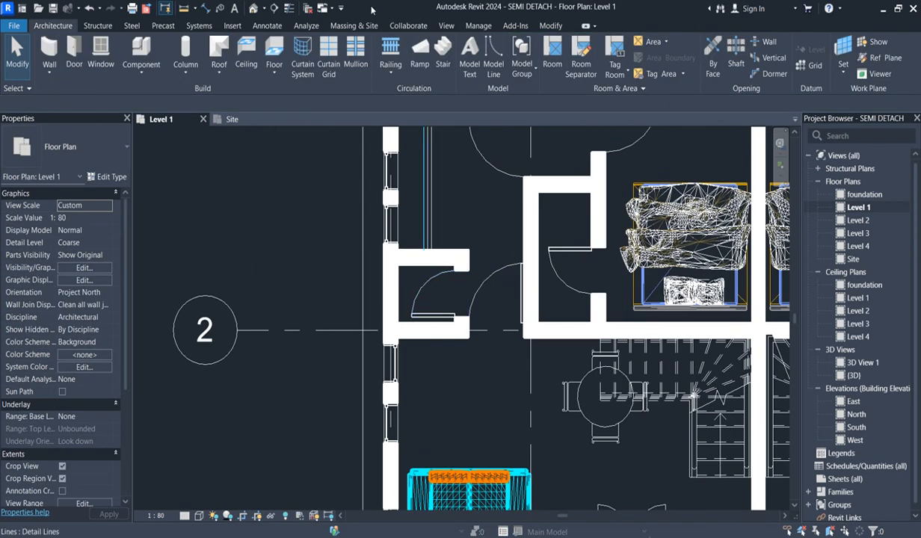
left_click(550, 26)
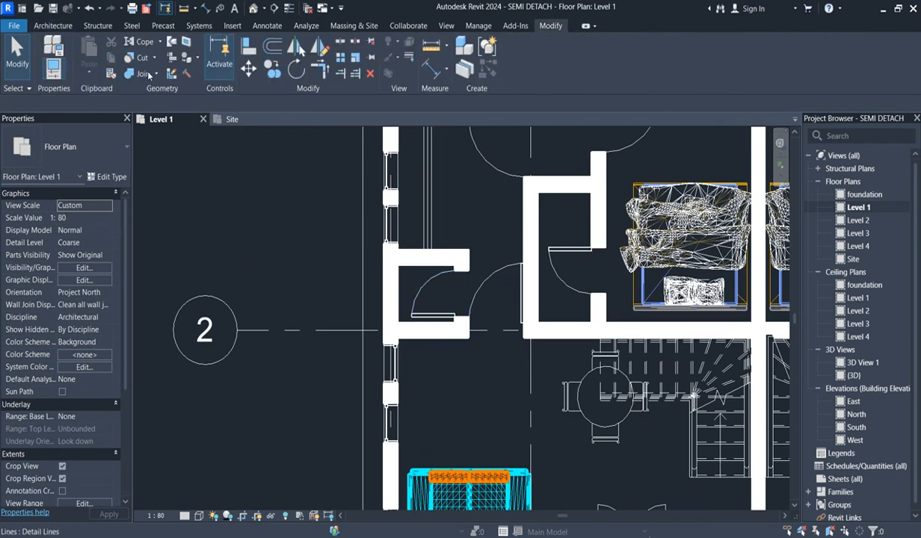
left_click(248, 47)
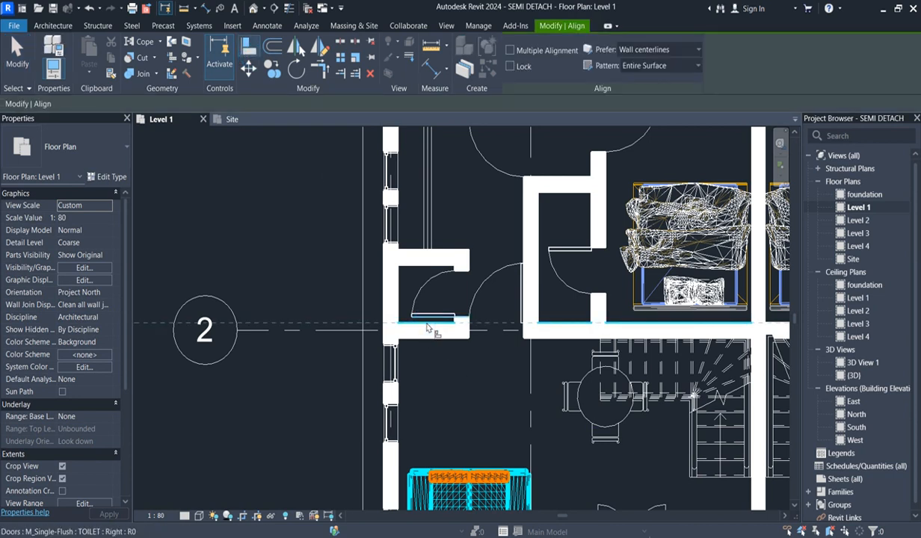
scroll(421, 325, "down", 4)
scroll(538, 299, "up", 2)
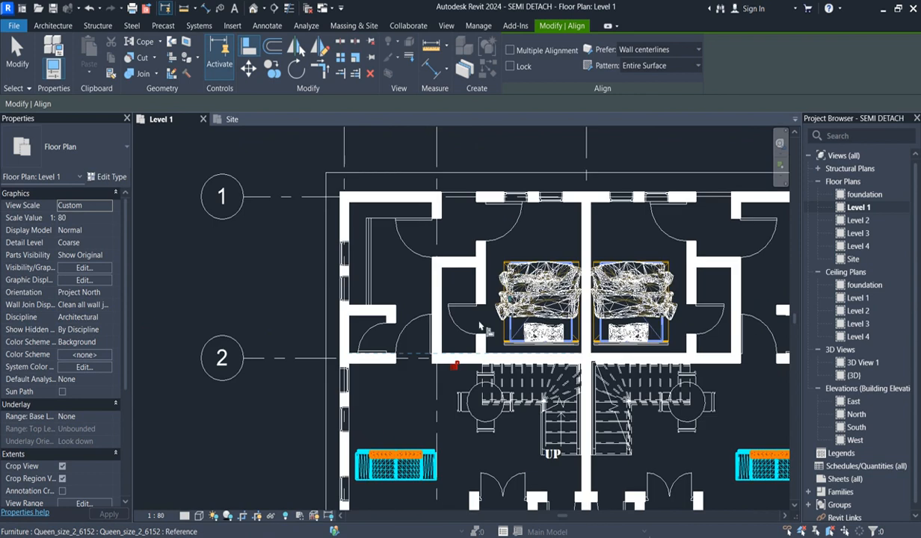
scroll(659, 317, "down", 1)
scroll(658, 317, "up", 1)
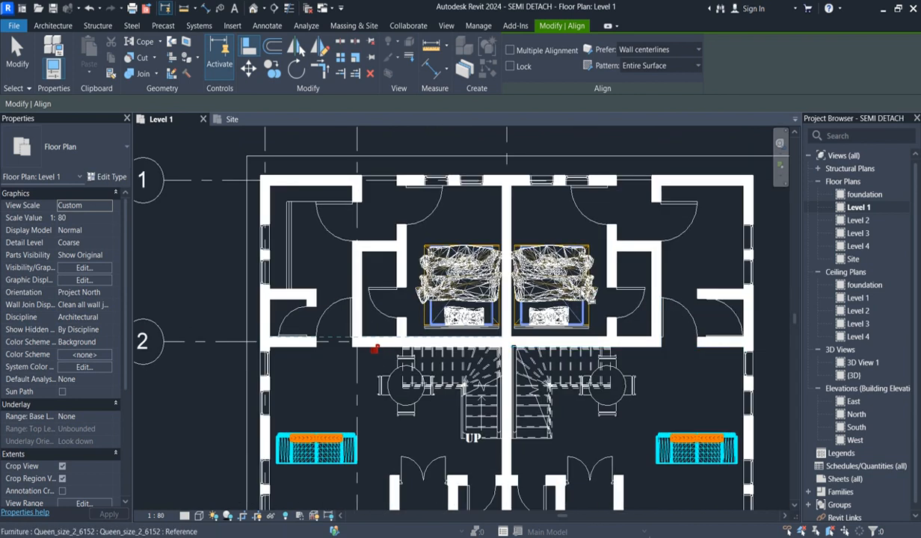
scroll(474, 384, "down", 2)
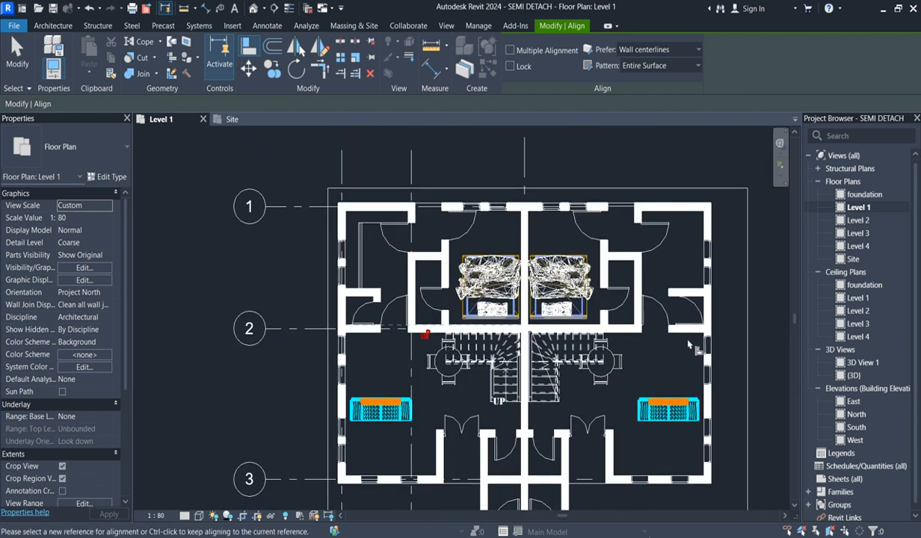
scroll(711, 324, "up", 2)
left_click(716, 286)
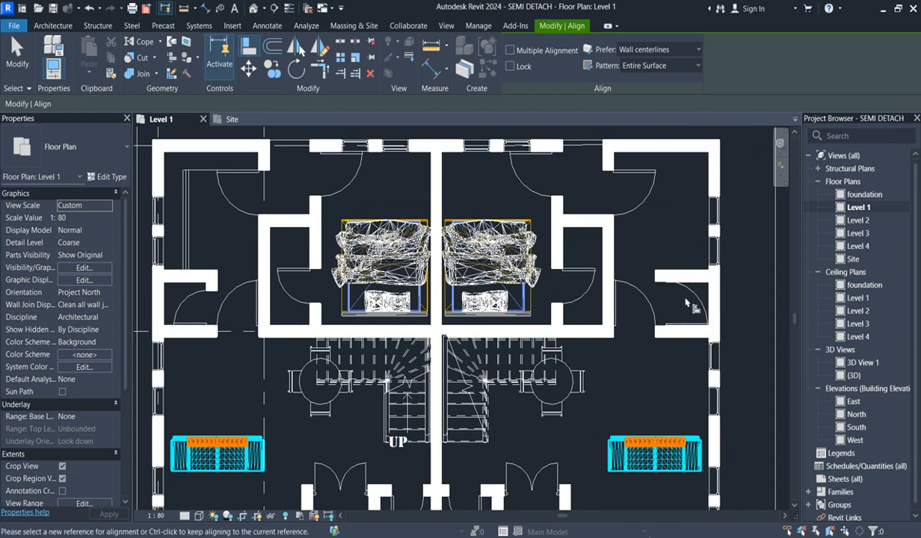
key("Escape")
key("Escape")
- Change the matching outer toilet door in the right unit to the M_Single-Flush TOILET type
left_click(686, 302)
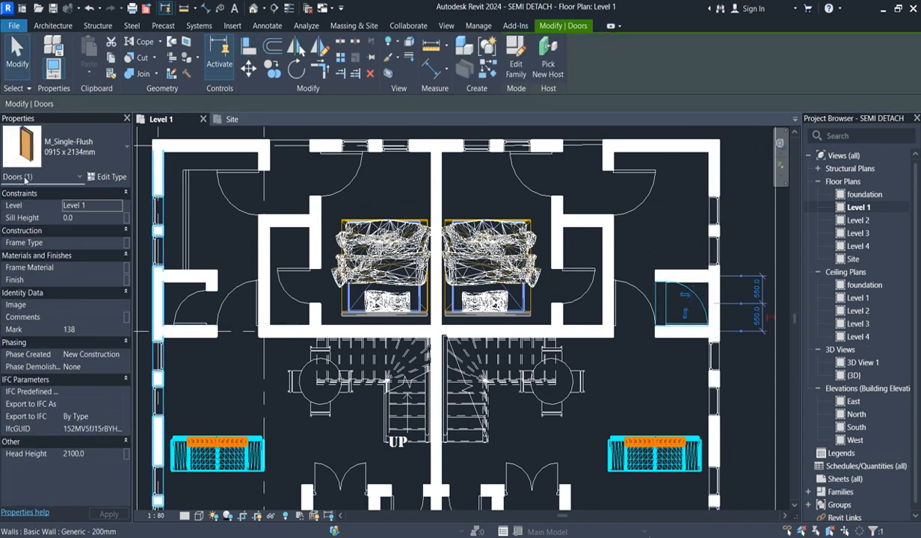
left_click(108, 153)
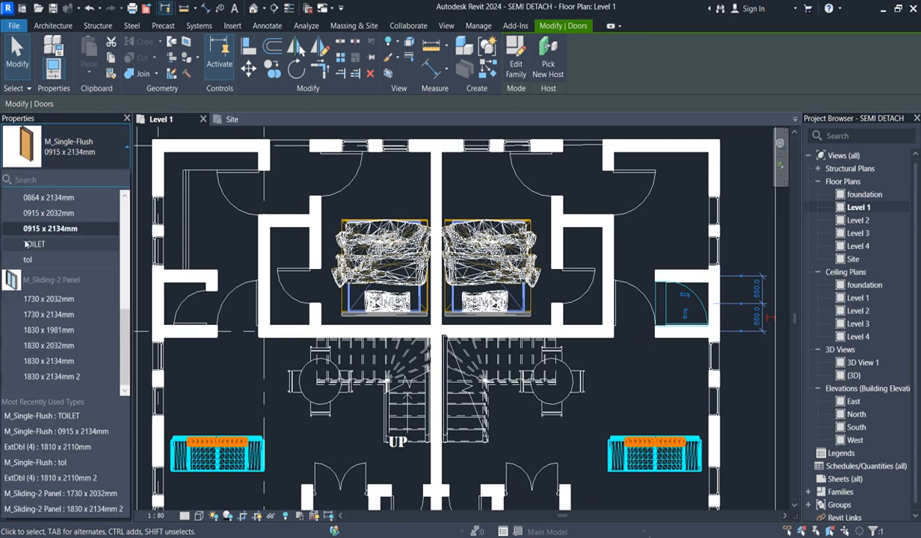
left_click(33, 245)
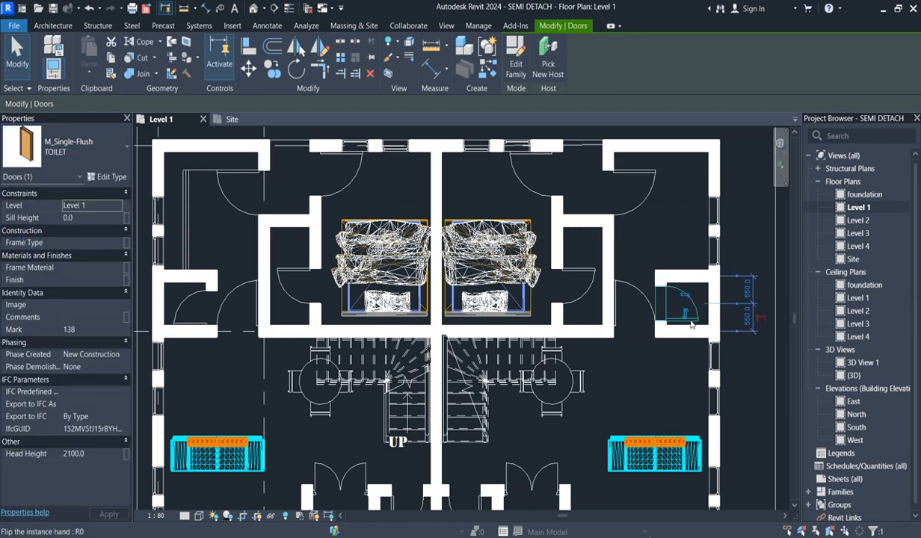
scroll(683, 328, "up", 2)
left_click(649, 422)
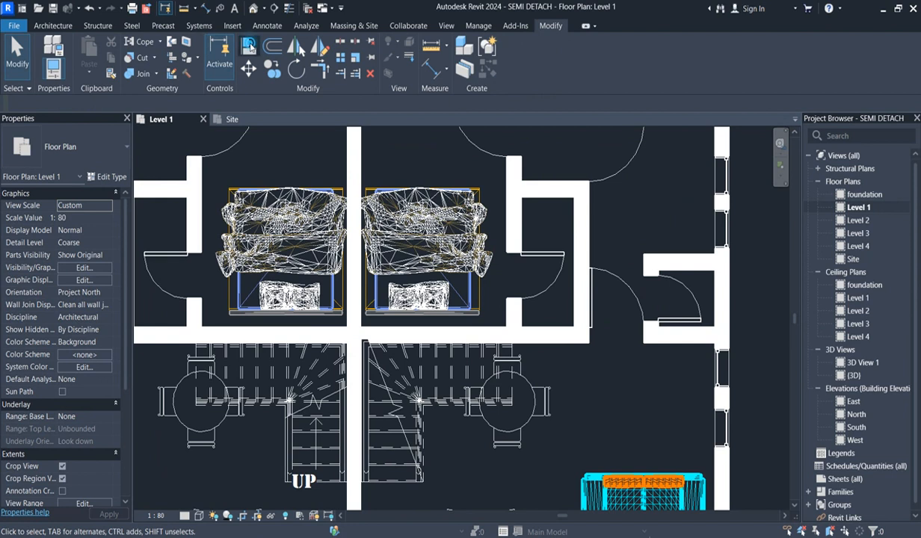
- Align the right unit's outer toilet door with the inner face of the wall on grid 2
key("a")
key("l")
left_click(702, 333)
scroll(647, 355, "down", 2)
scroll(647, 351, "down", 2)
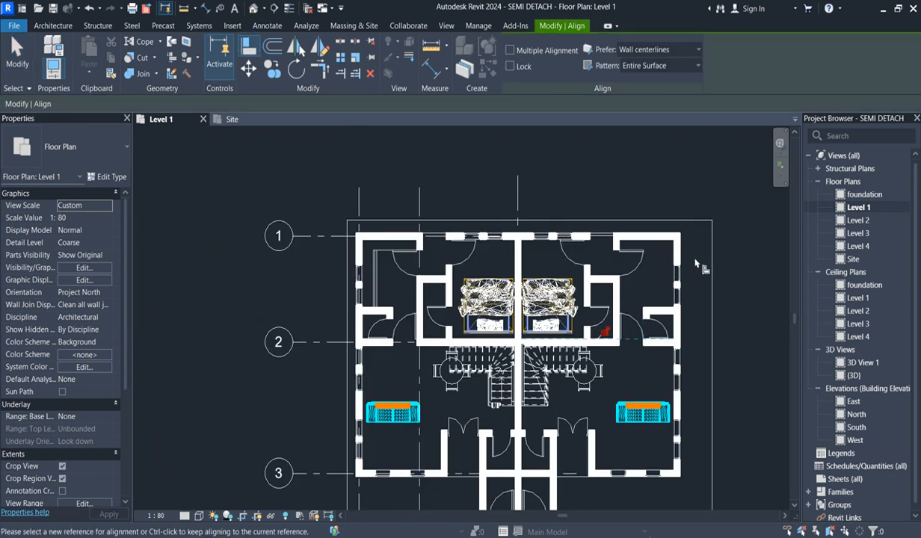
key("Escape")
key("Escape")
- Mirror a copy of the left unit's corner-room detail lines into the right unit about the central grid line
scroll(366, 250, "up", 2)
scroll(382, 267, "up", 2)
left_click_drag(382, 264, 353, 226)
scroll(379, 337, "down", 2)
scroll(453, 313, "down", 2)
left_click(320, 47)
left_click(532, 192)
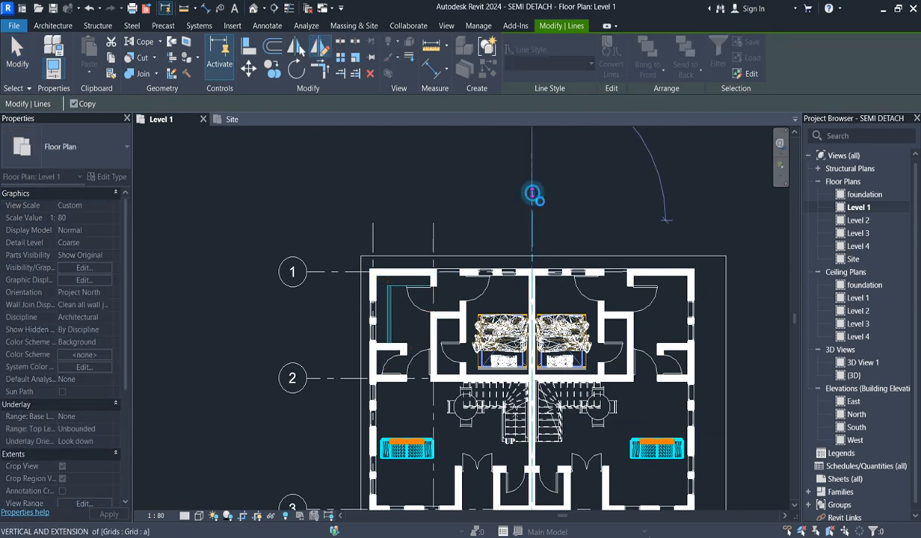
left_click(684, 191)
- Examine the Level 1 plan of both units, including the corner rooms, toilets and outer walls near grids 1 and 2
scroll(649, 339, "up", 2)
scroll(650, 340, "down", 2)
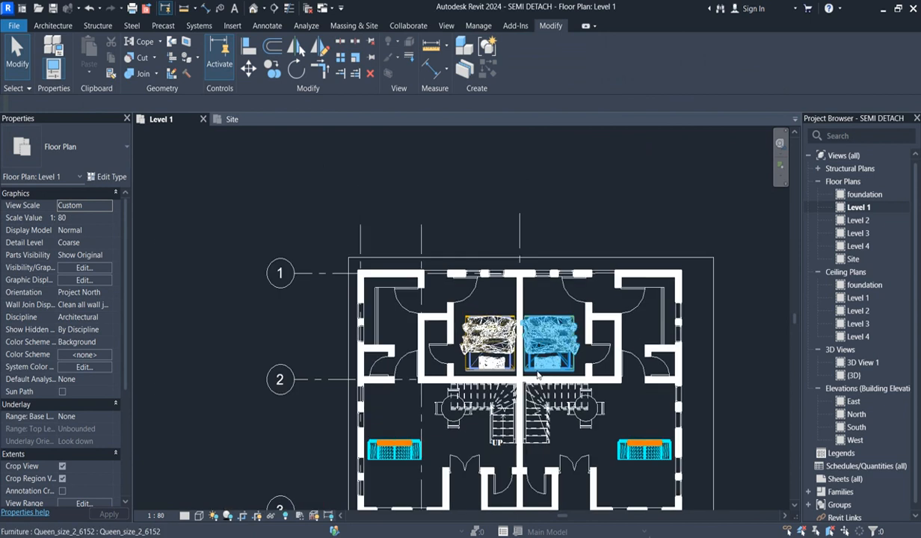
scroll(618, 393, "down", 1)
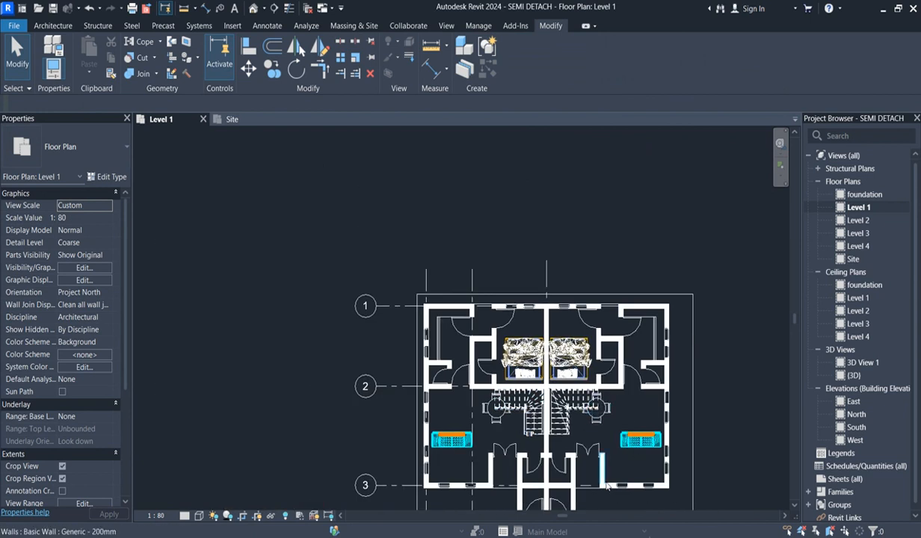
scroll(583, 448, "up", 2)
scroll(568, 426, "down", 3)
scroll(432, 375, "up", 2)
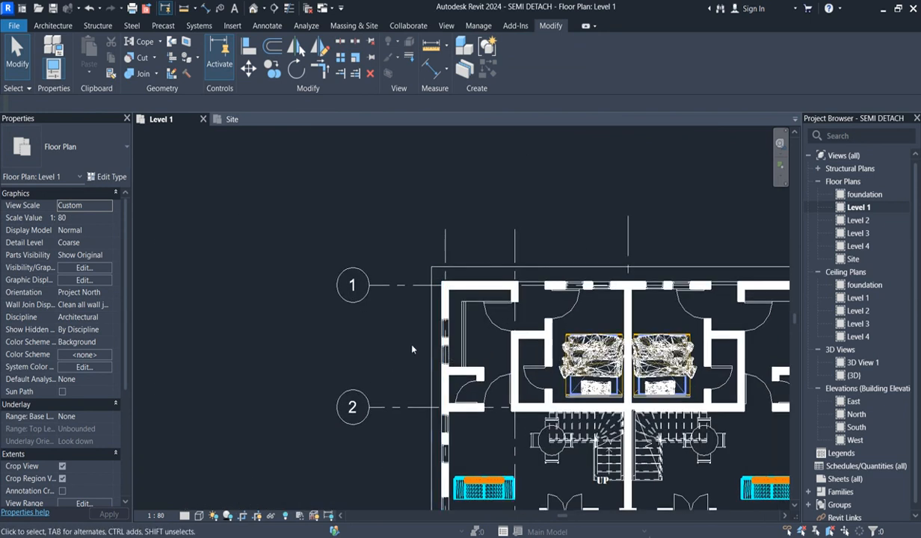
scroll(434, 373, "down", 2)
scroll(444, 396, "up", 2)
scroll(430, 367, "up", 2)
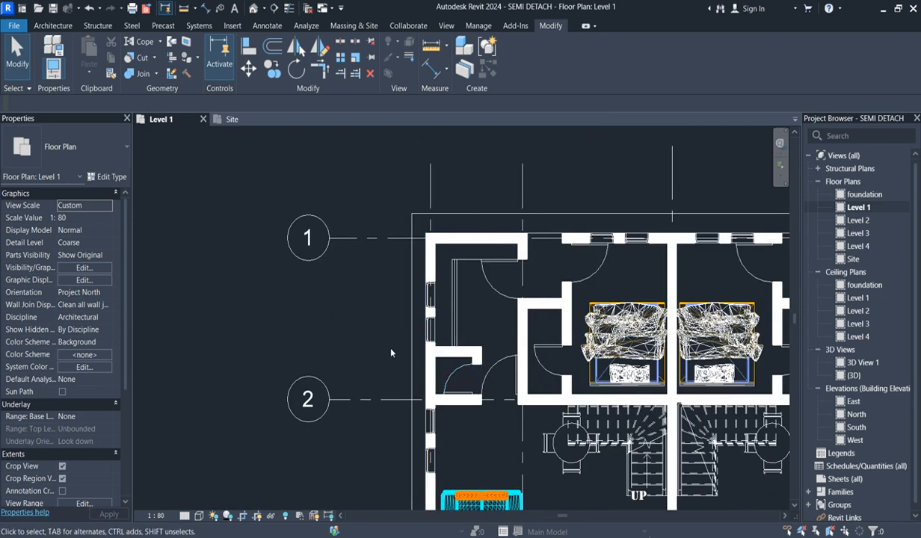
scroll(385, 344, "down", 2)
scroll(121, 306, "down", 5)
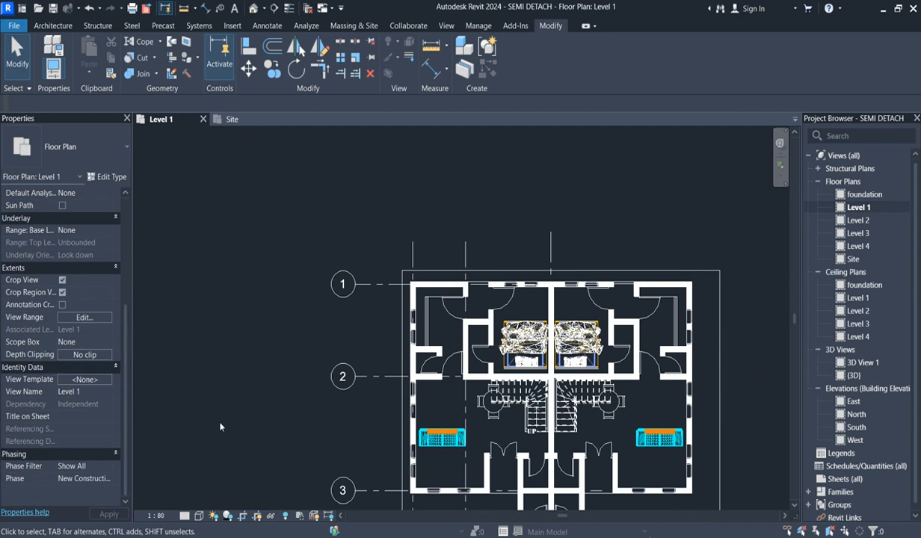
- Set the Level 1 view range's cut plane offset to 1800
left_click(222, 347)
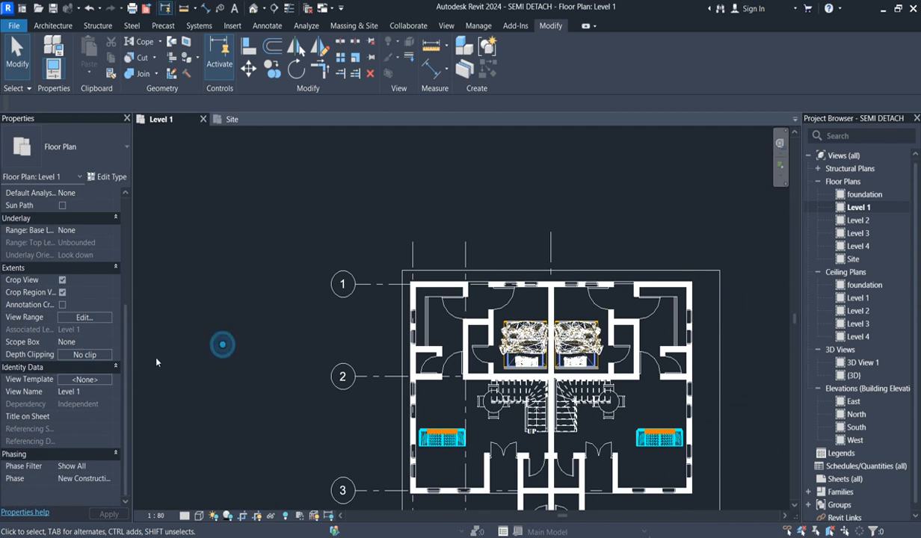
left_click(90, 319)
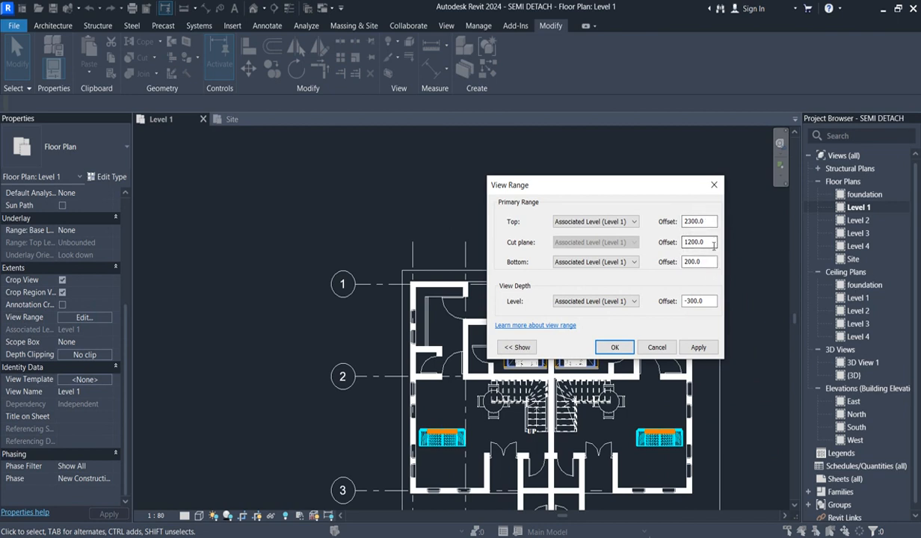
left_click_drag(714, 245, 669, 244)
type("1800")
left_click(613, 347)
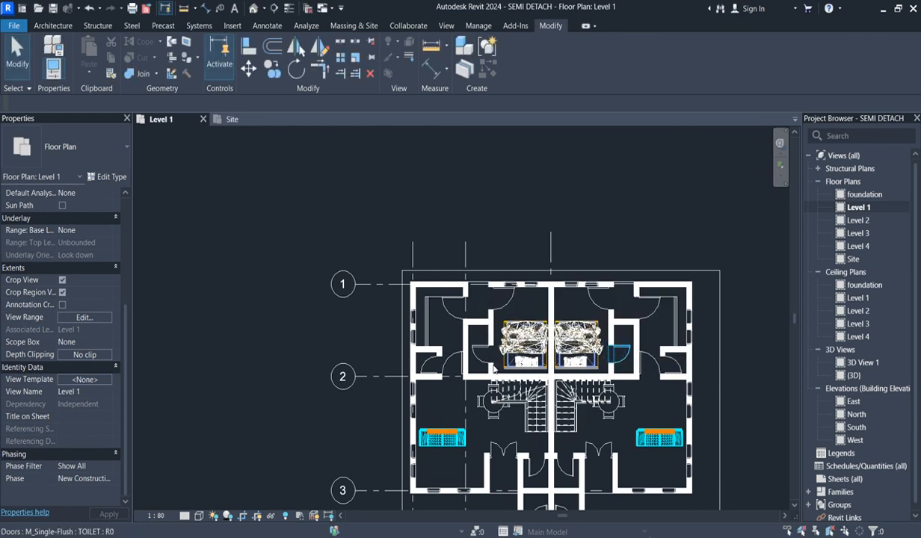
- Start placing a window on the Level 1 plan using the M_Fixed 0610 x 0610mm type
scroll(404, 368, "up", 3)
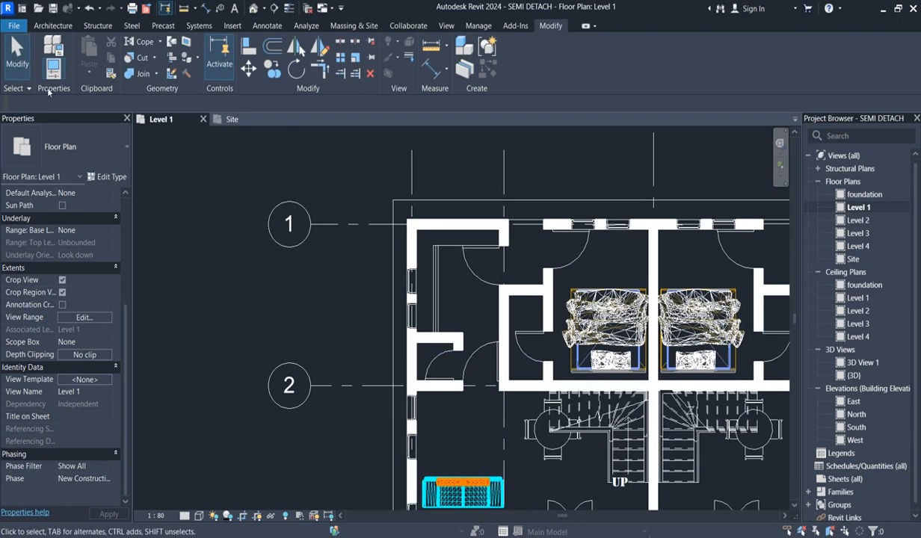
left_click(60, 28)
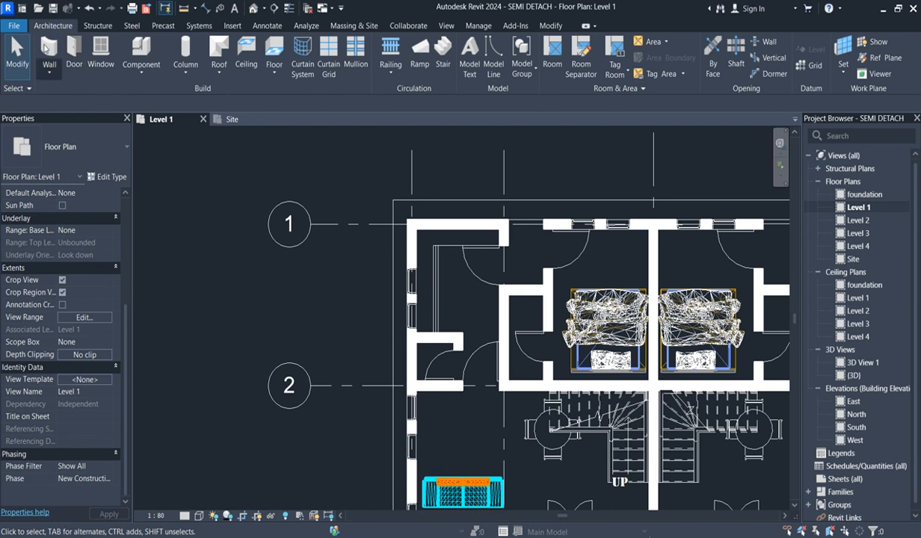
left_click(101, 54)
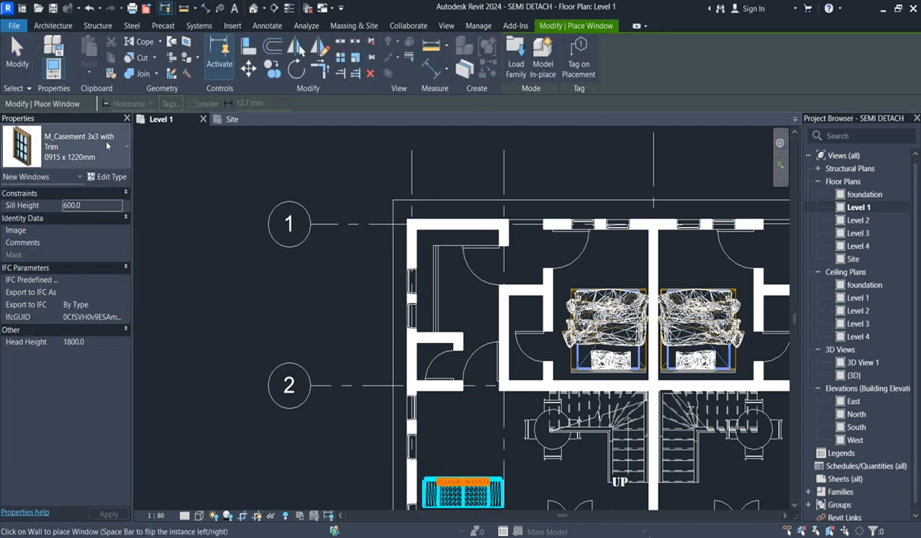
left_click(107, 146)
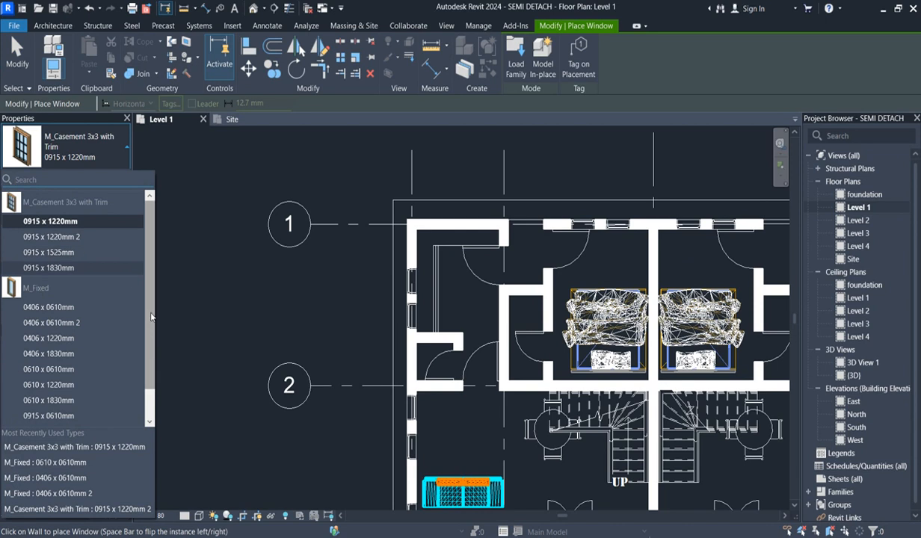
left_click(68, 369)
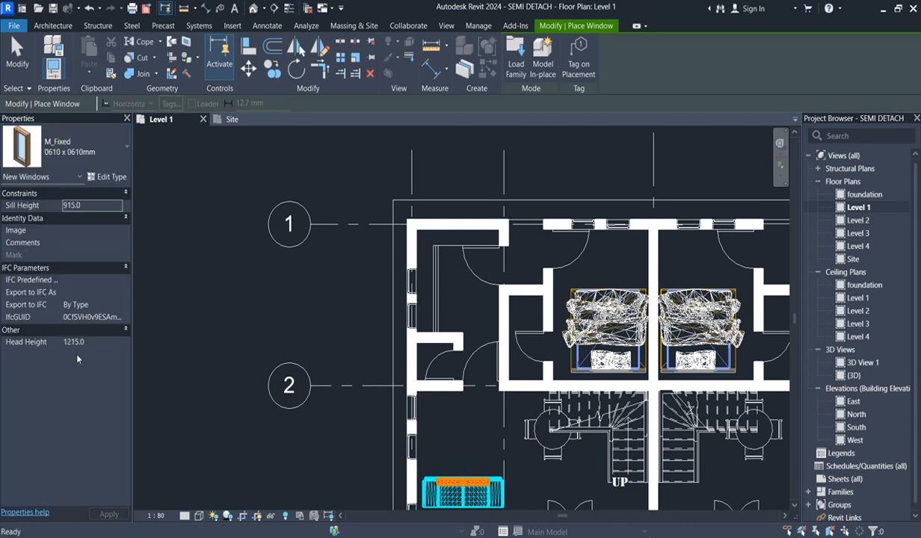
- Duplicate the M_Fixed 0610 x 0610mm window type as 600 X 600 TOILET
left_click(110, 177)
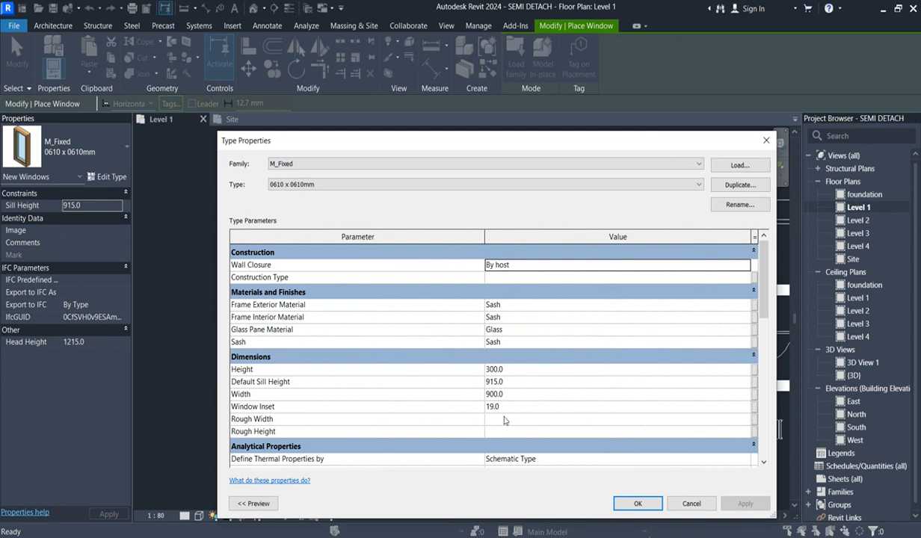
left_click(739, 184)
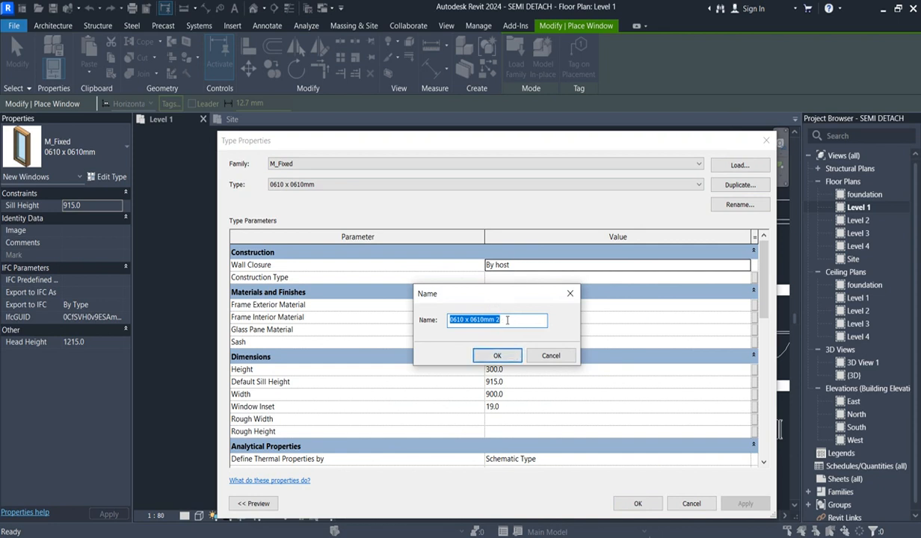
left_click(506, 320)
key("BackSpace")
key("BackSpace")
key("BackSpace")
key("BackSpace")
key("BackSpace")
key("BackSpace")
key("BackSpace")
key("BackSpace")
key("BackSpace")
key("BackSpace")
key("BackSpace")
key("BackSpace")
key("BackSpace")
type("6060")
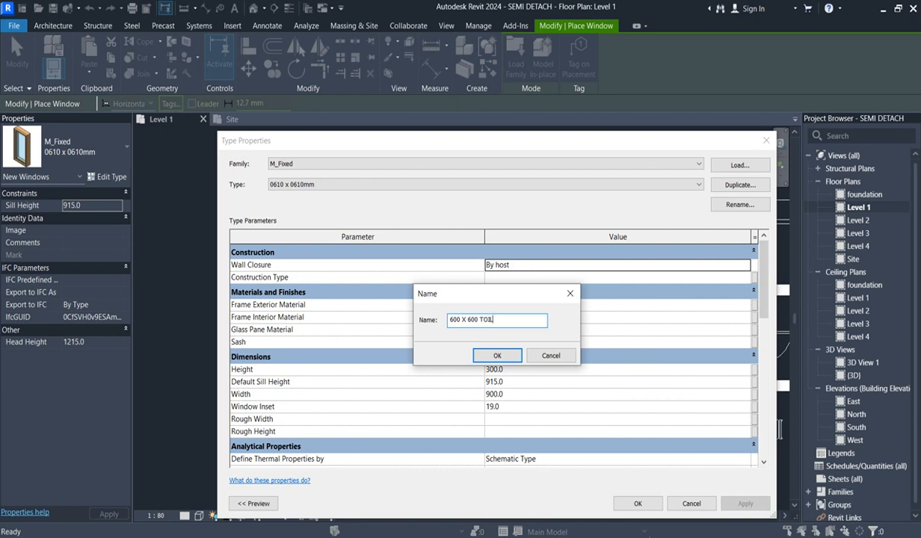
left_click(497, 355)
- Set the 600 X 600 TOILET window type's width to 600 and height to 300
left_click(521, 396)
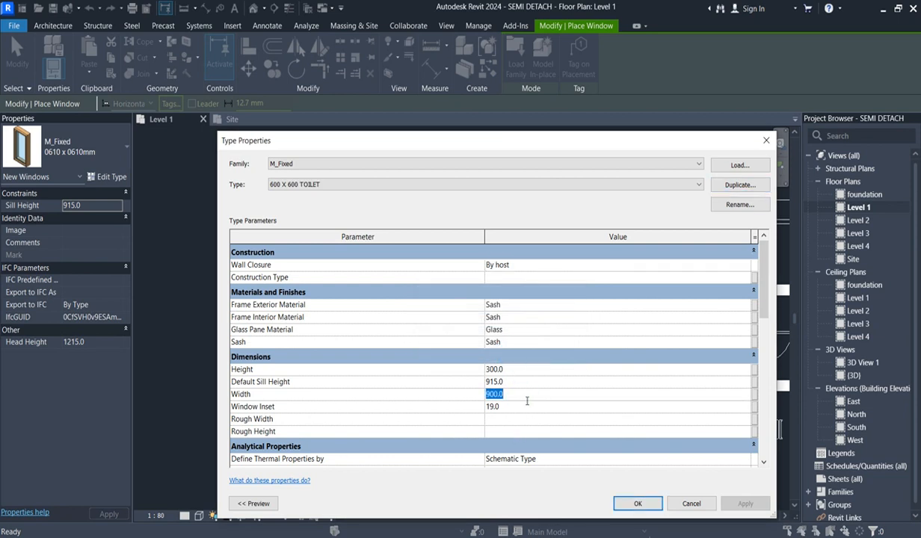
type("600")
left_click(523, 369)
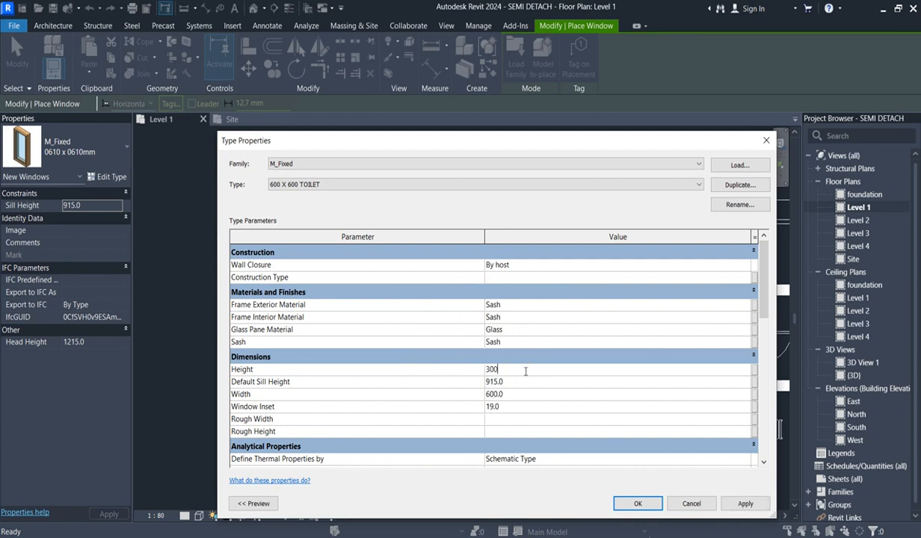
left_click(634, 501)
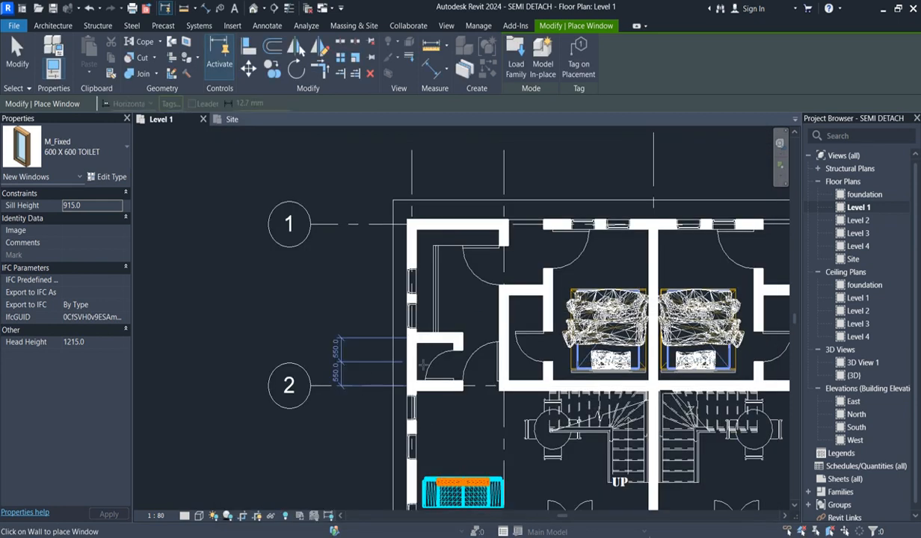
- Place a 600 X 600 TOILET window with head height 2100 midway along the left unit's outer toilet wall, just above grid 2
left_click(93, 342)
type("21")
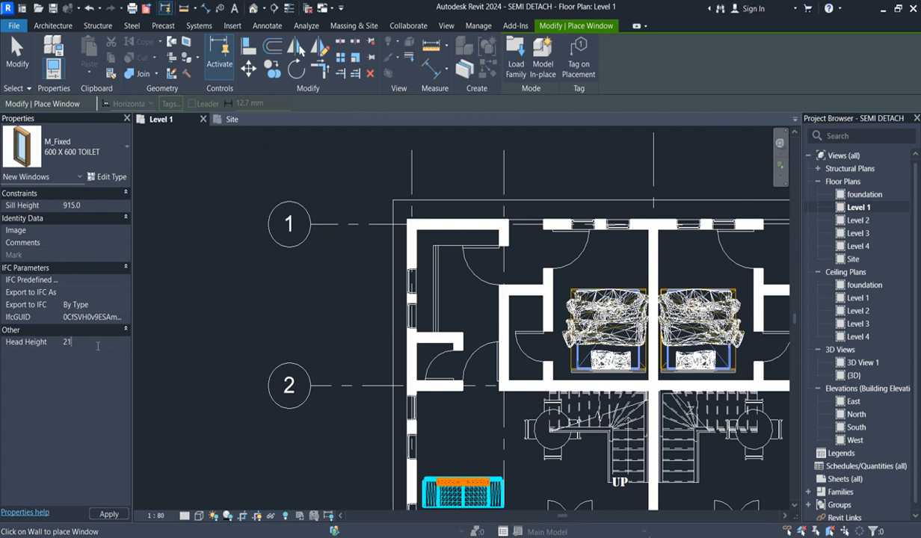
type("00")
key("Return")
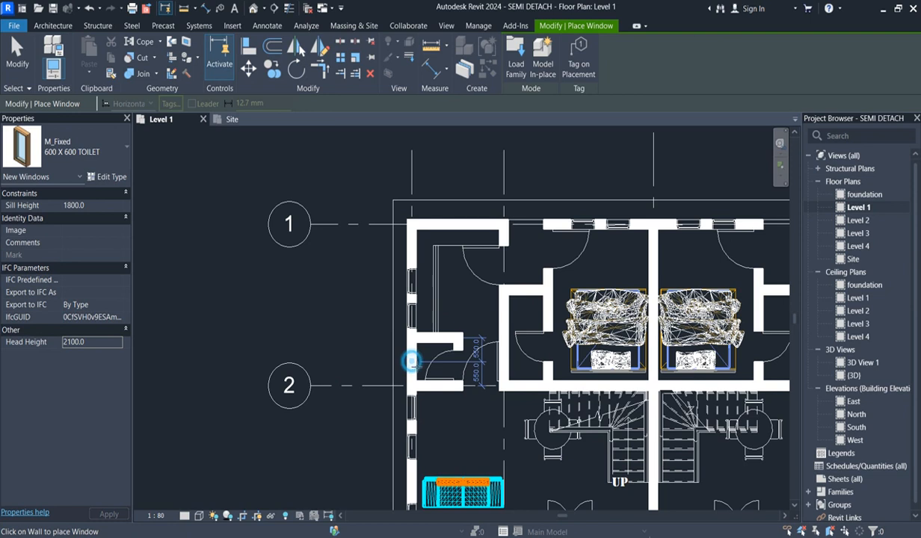
scroll(419, 366, "up", 2)
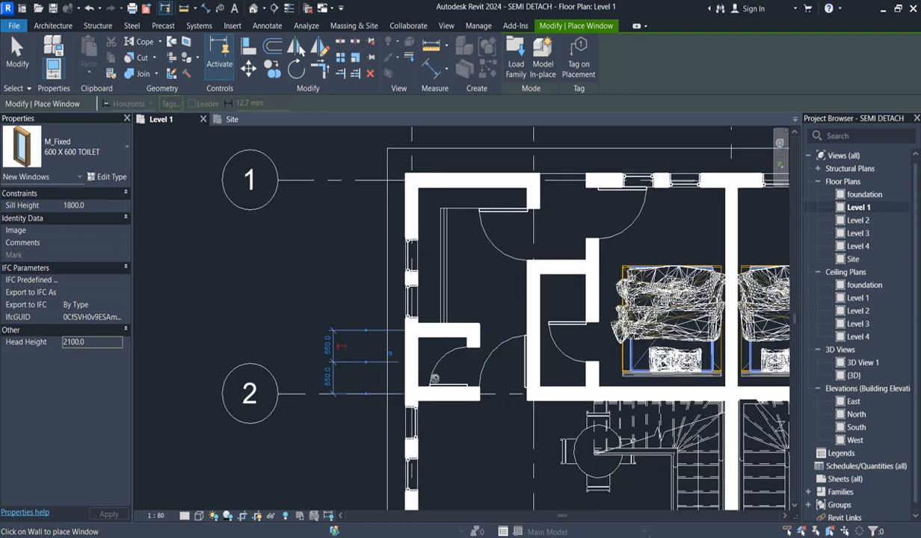
key("Escape")
key("Escape")
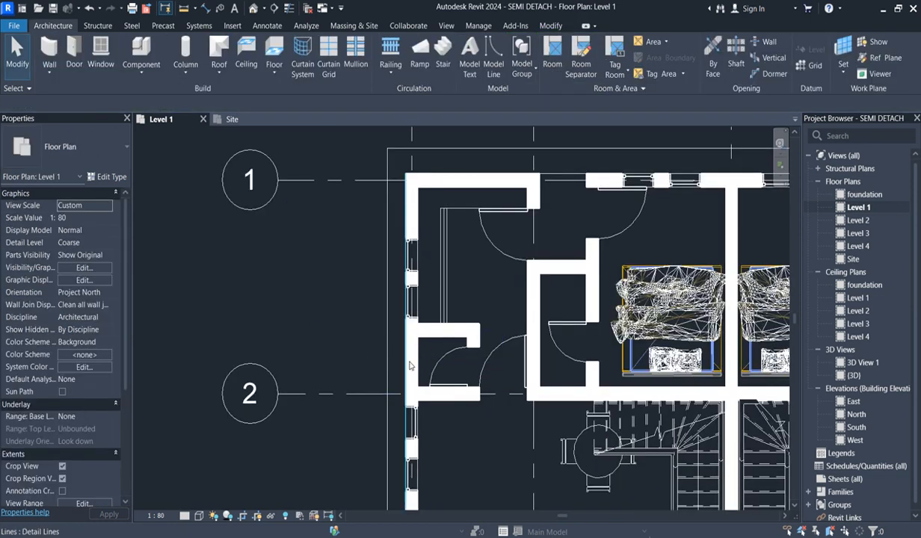
- Check the new toilet window's properties and set the Level 1 view range's cut plane offset to 2100
left_click(408, 361)
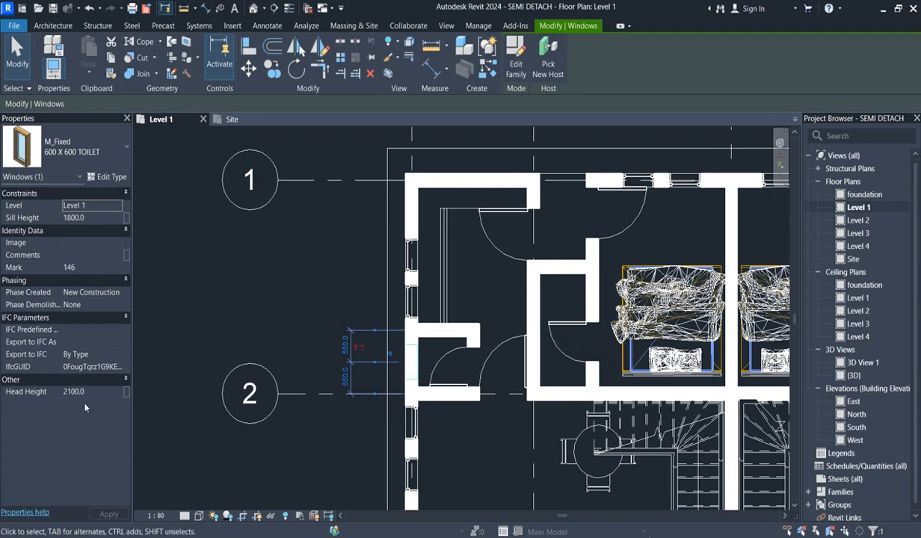
left_click(268, 311)
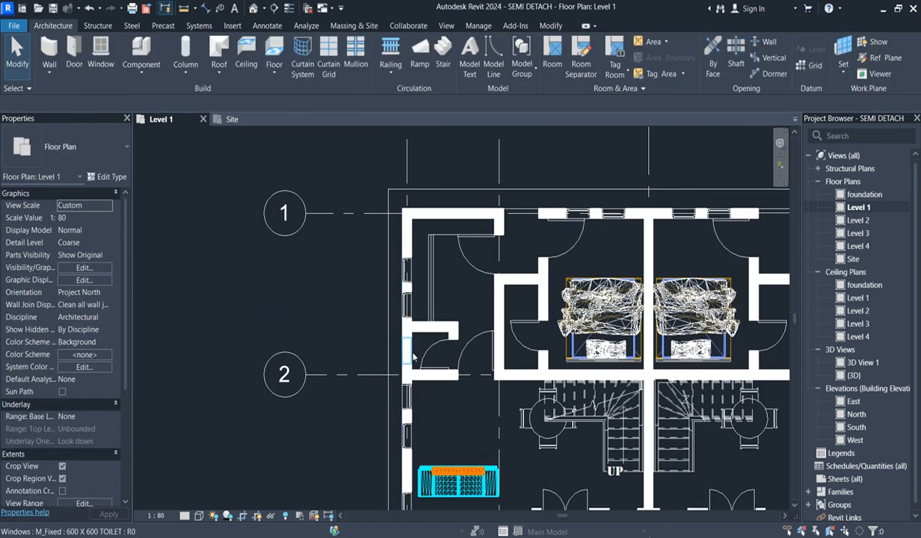
left_click(413, 357)
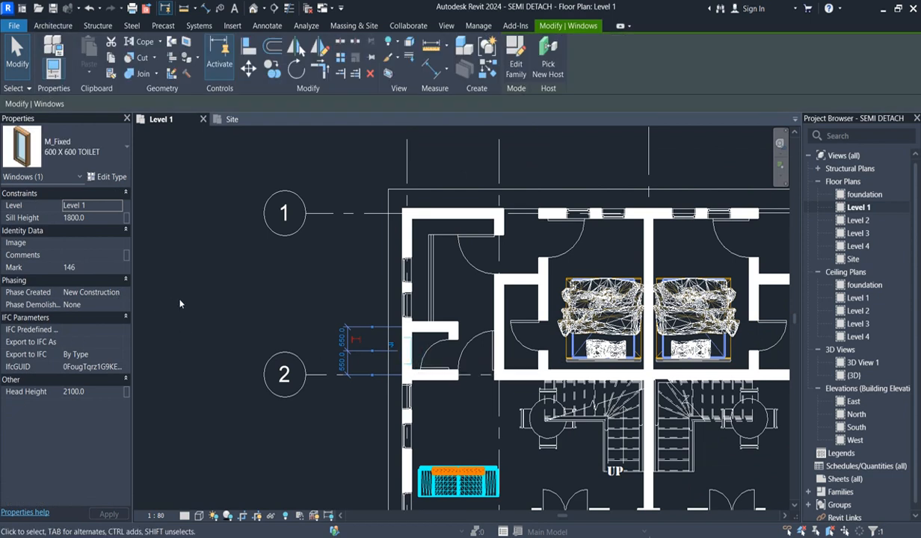
left_click(200, 302)
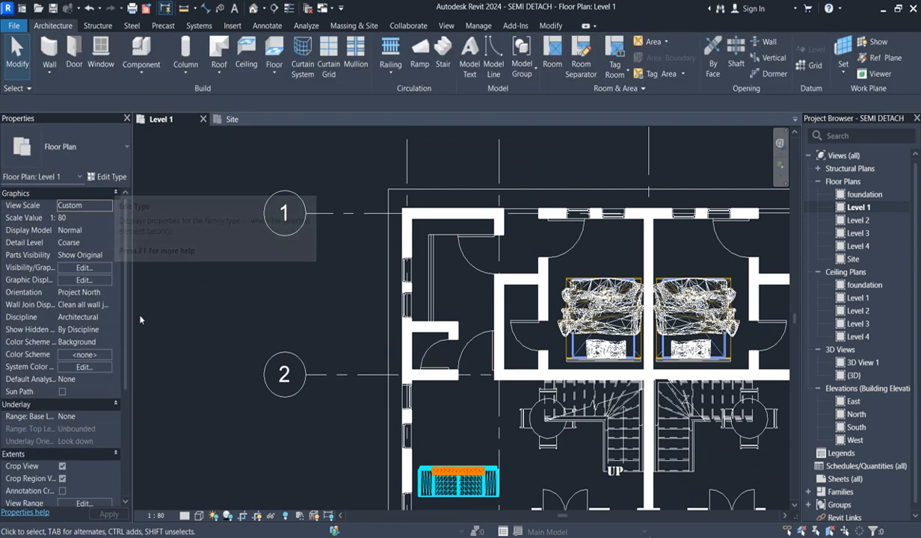
left_click_drag(124, 328, 120, 427)
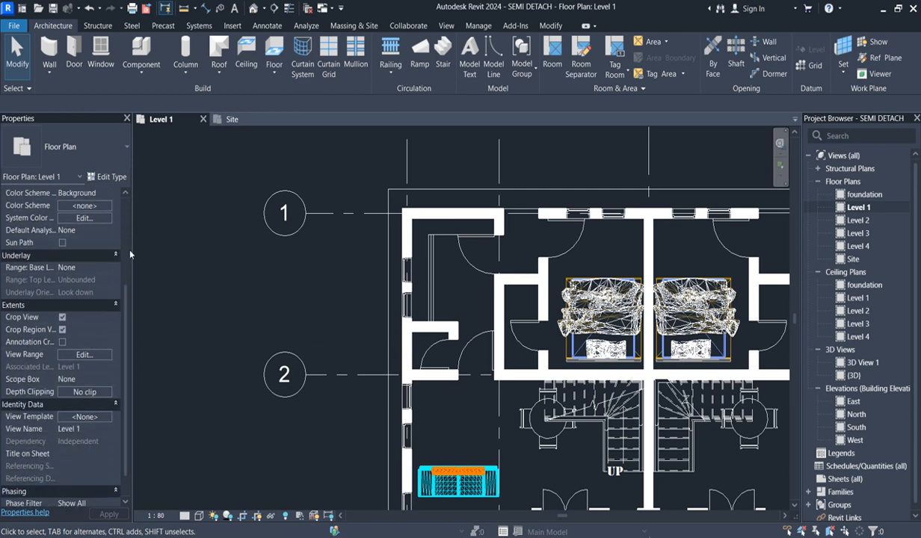
left_click(88, 357)
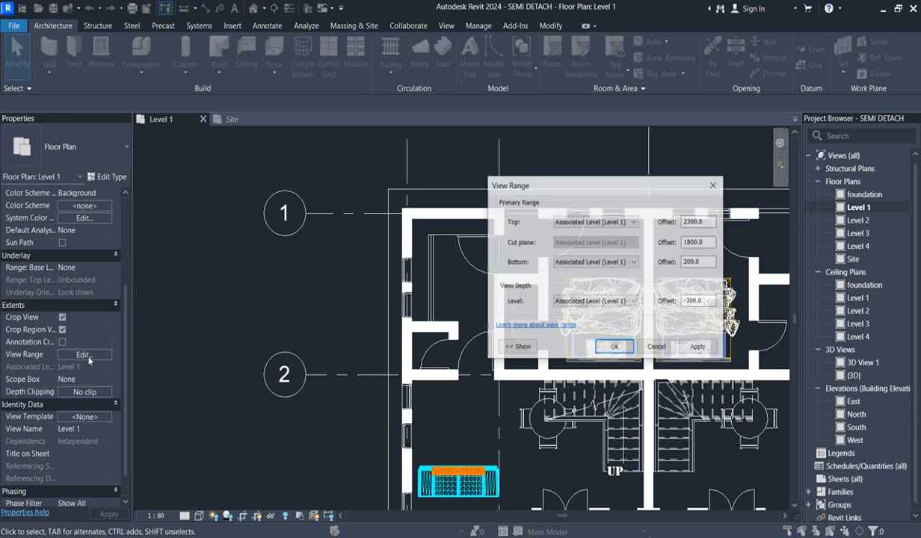
left_click(708, 261)
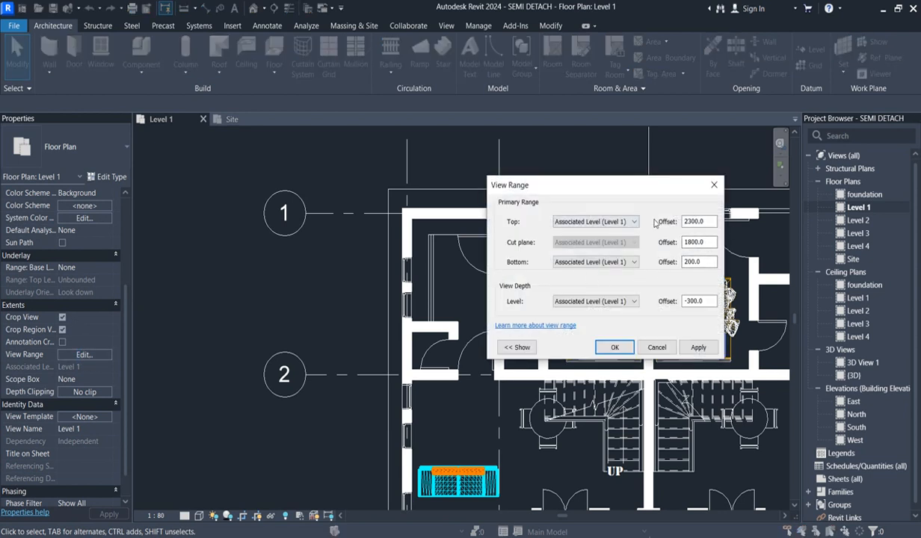
double_click(710, 242)
type("21")
left_click(615, 346)
scroll(422, 359, "up", 2)
scroll(422, 360, "up", 1)
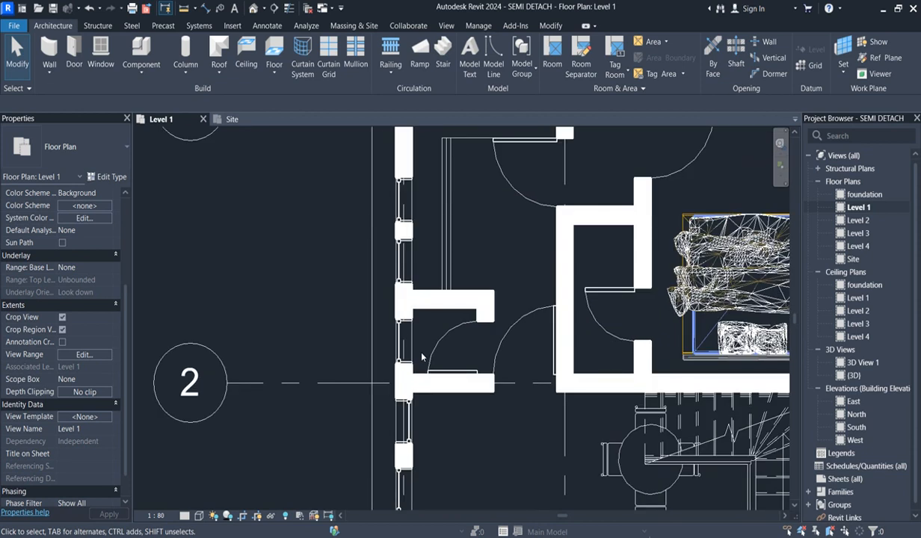
- In the West elevation, set the small toilet window's type height to 600
scroll(396, 340, "down", 5)
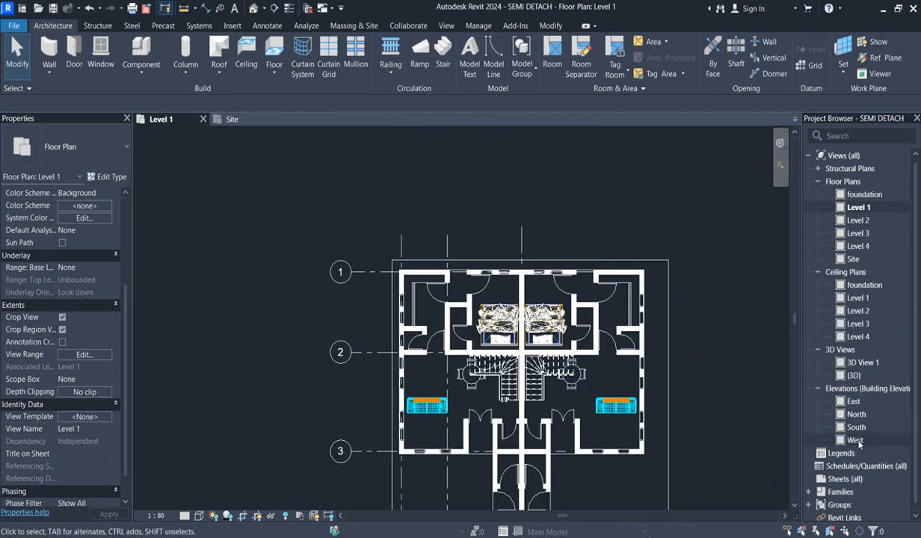
double_click(856, 440)
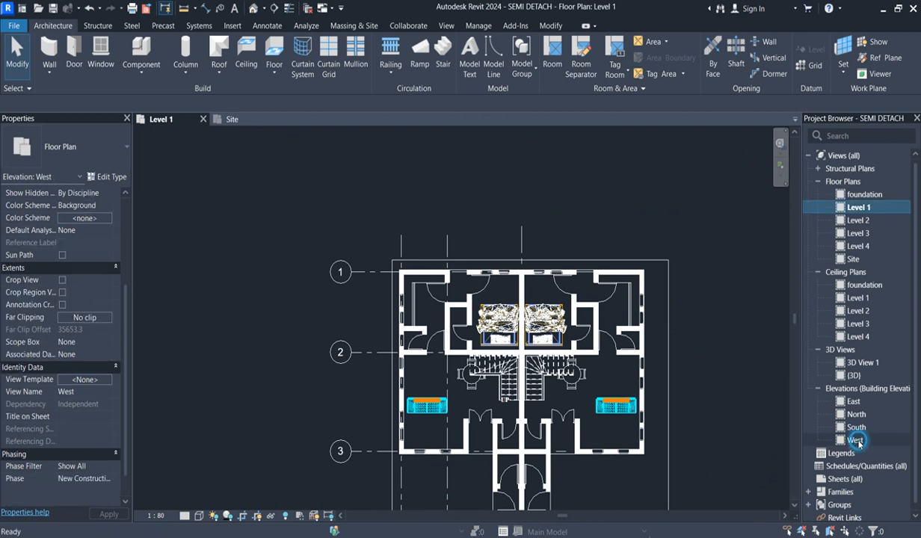
scroll(420, 360, "up", 6)
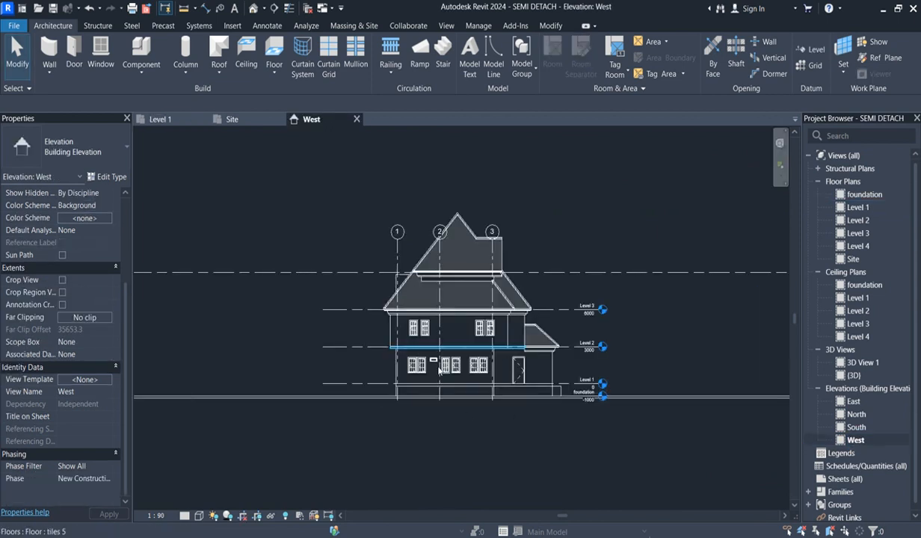
left_click(422, 362)
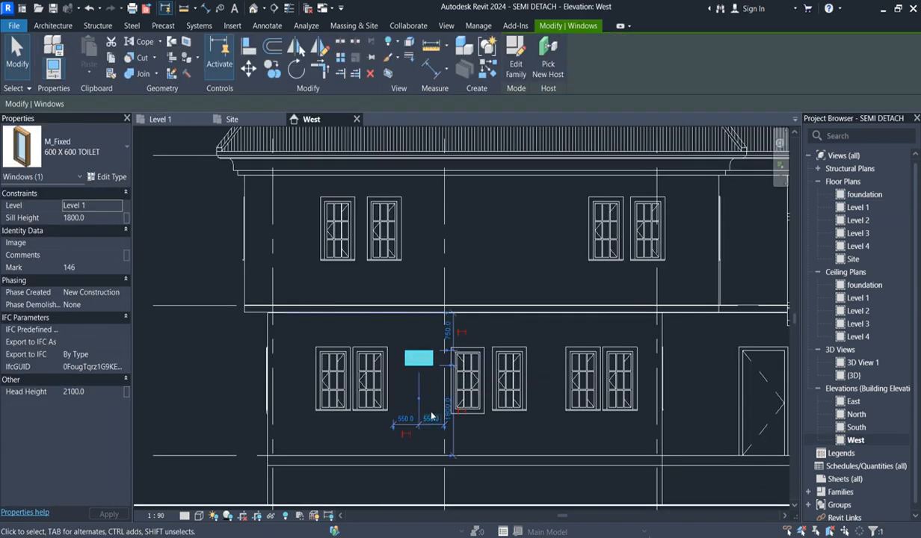
left_click(120, 179)
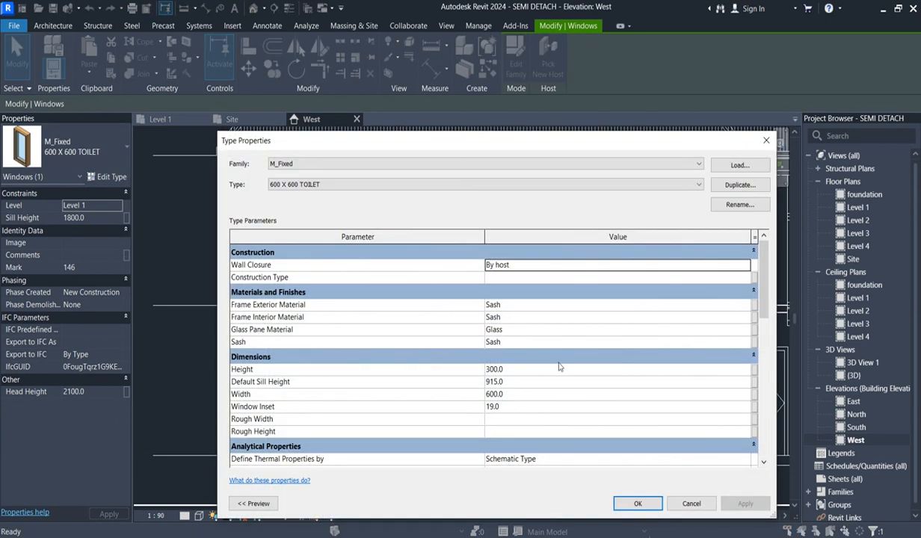
left_click(513, 370)
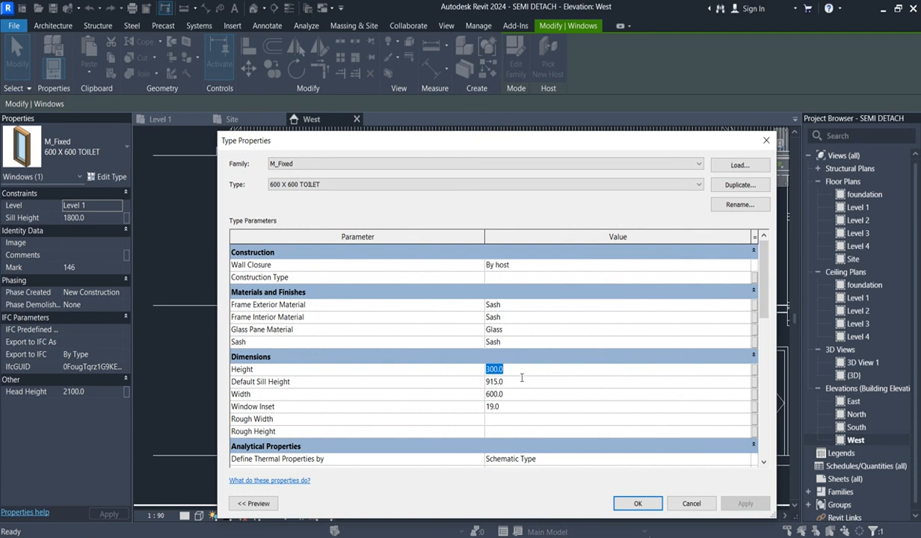
type("600")
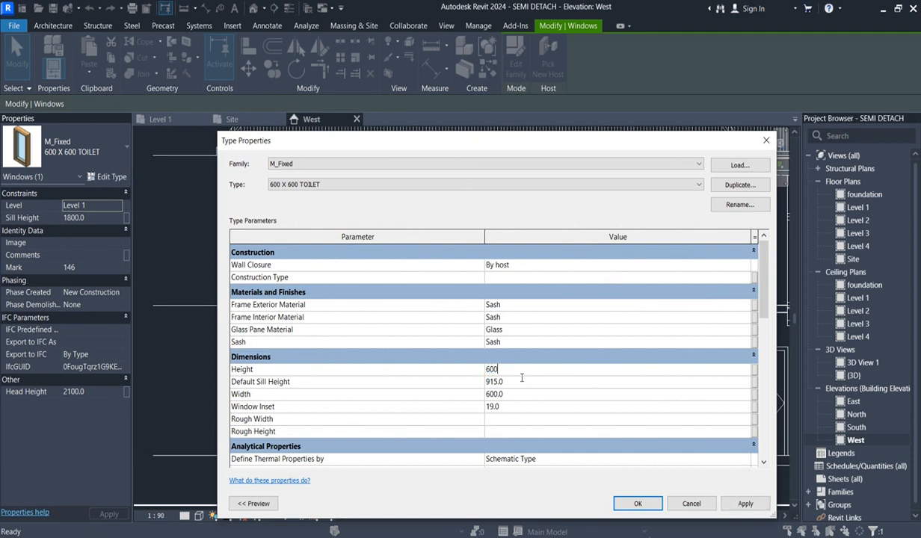
left_click(627, 506)
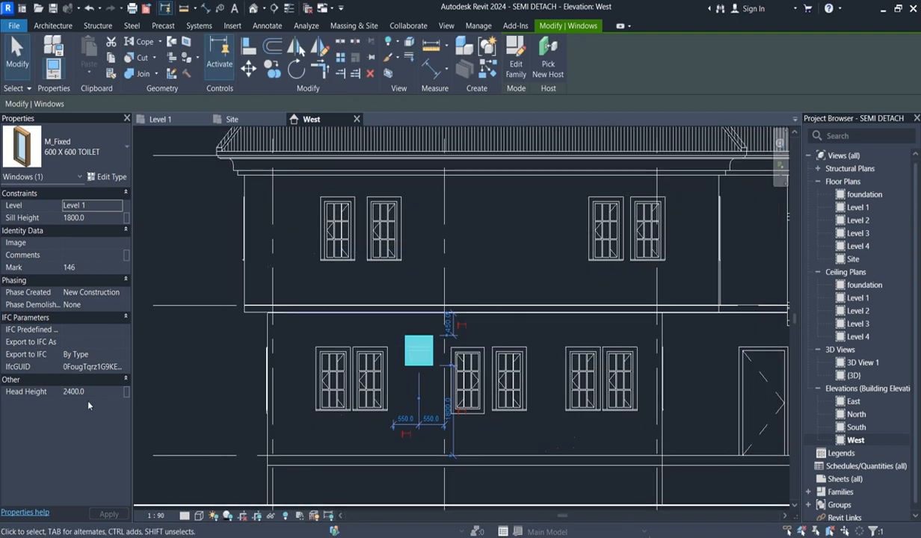
- Set the toilet window's head height to 2100 and return to the Level 1 floor plan
left_click(92, 390)
type("21")
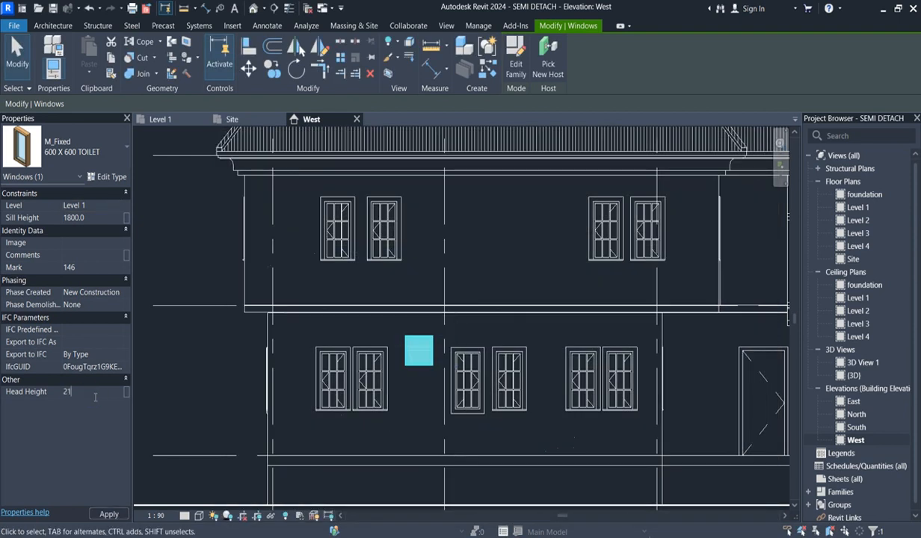
type("00")
key("Return")
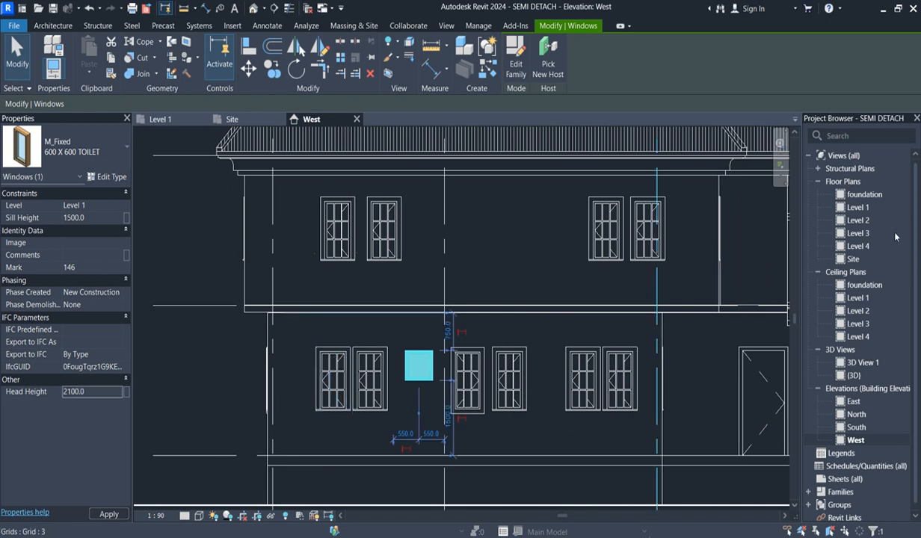
double_click(858, 208)
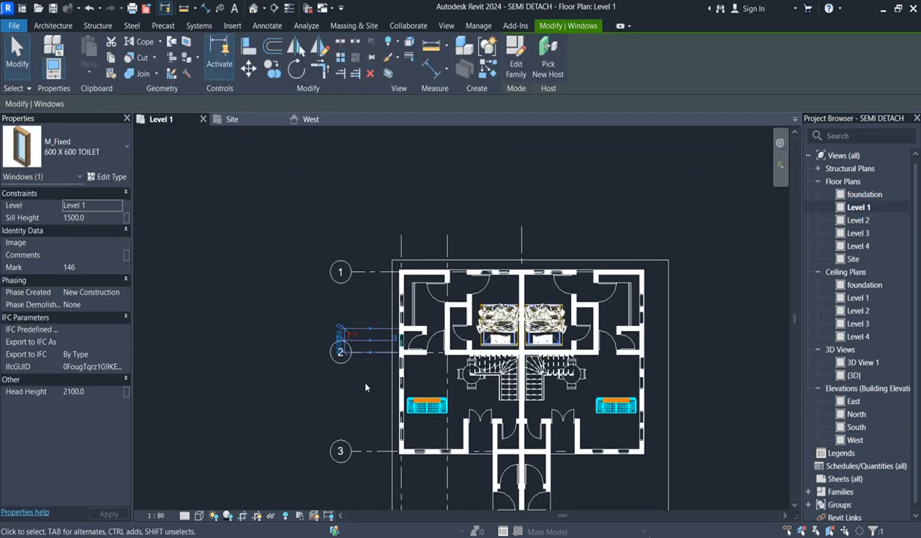
left_click(180, 306)
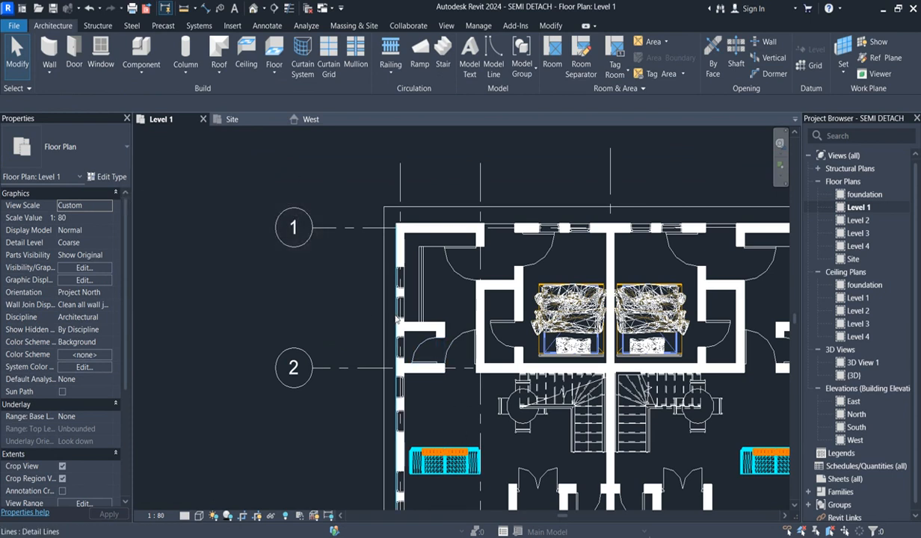
- Set the Level 1 view range's cut plane offset to 1800
left_click(105, 176)
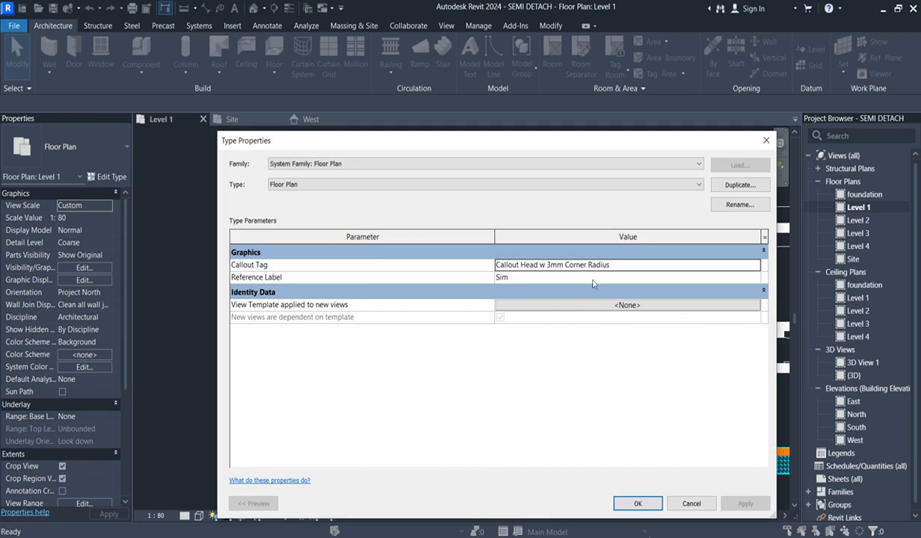
left_click(768, 142)
left_click_drag(125, 383, 126, 469)
left_click(76, 354)
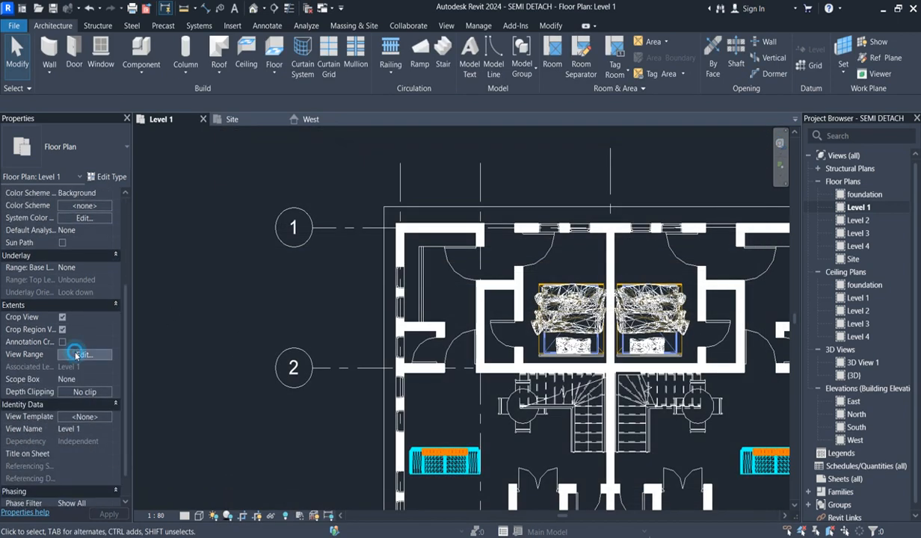
left_click_drag(709, 244, 635, 242)
type("1800.0")
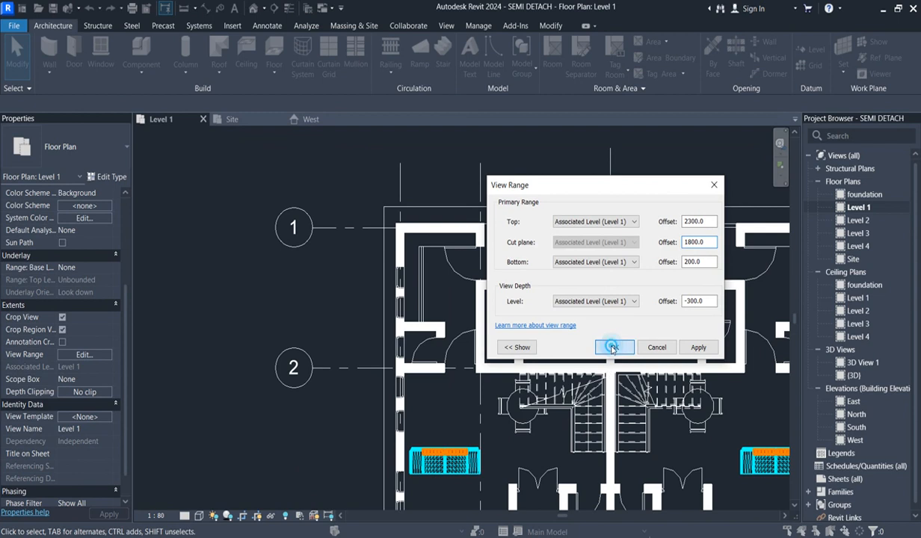
left_click(613, 346)
left_click(341, 319)
scroll(336, 290, "down", 3)
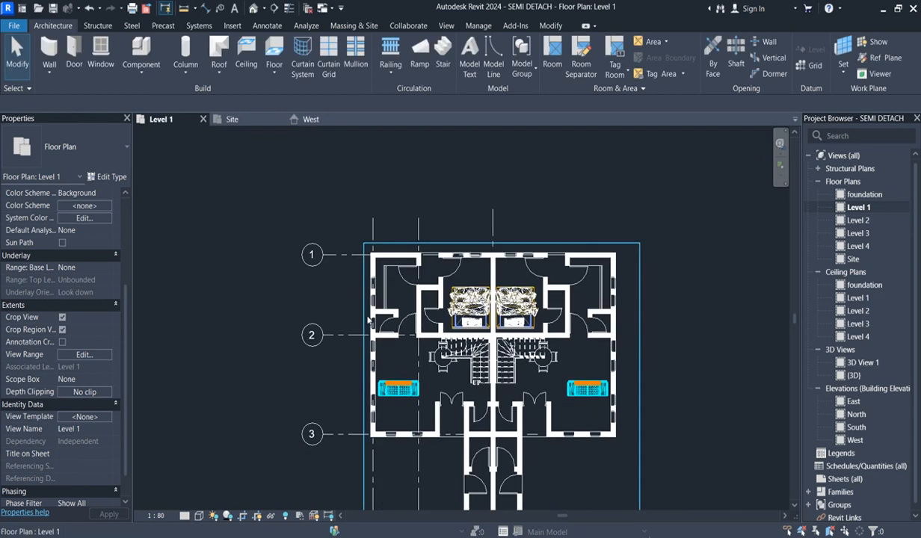
- Place 600 X 600 TOILET windows with head height 2100 in the left unit's inner toilet north wall and the right unit's outer toilet wall
scroll(370, 321, "up", 3)
left_click(376, 329)
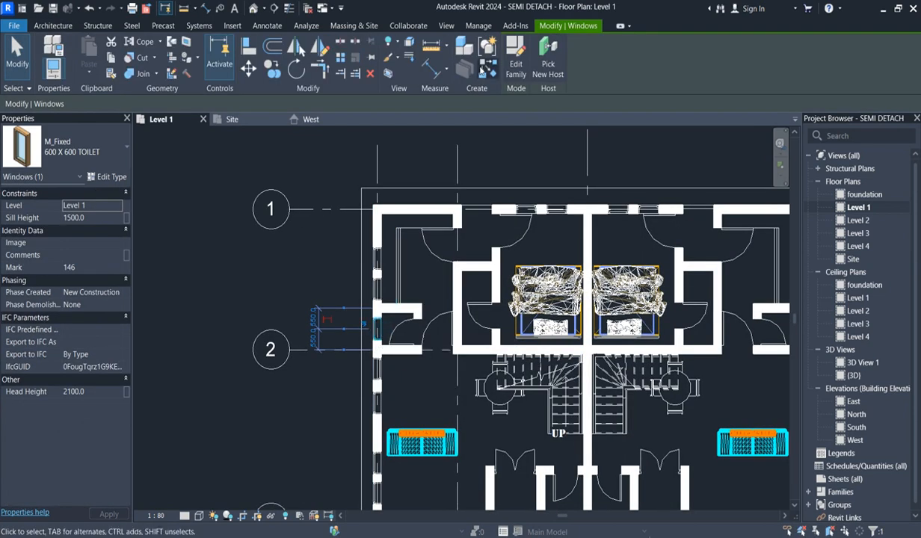
left_click(464, 65)
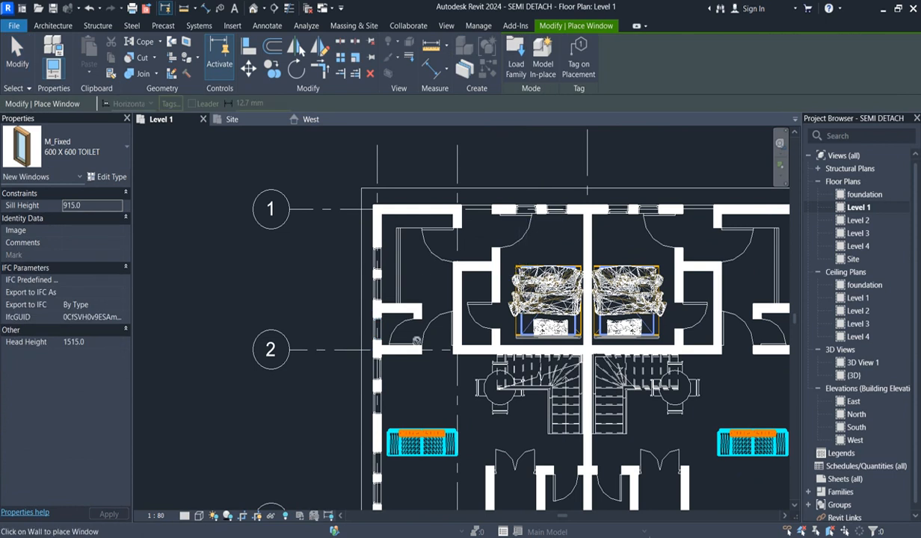
scroll(404, 329, "down", 3)
scroll(484, 296, "up", 4)
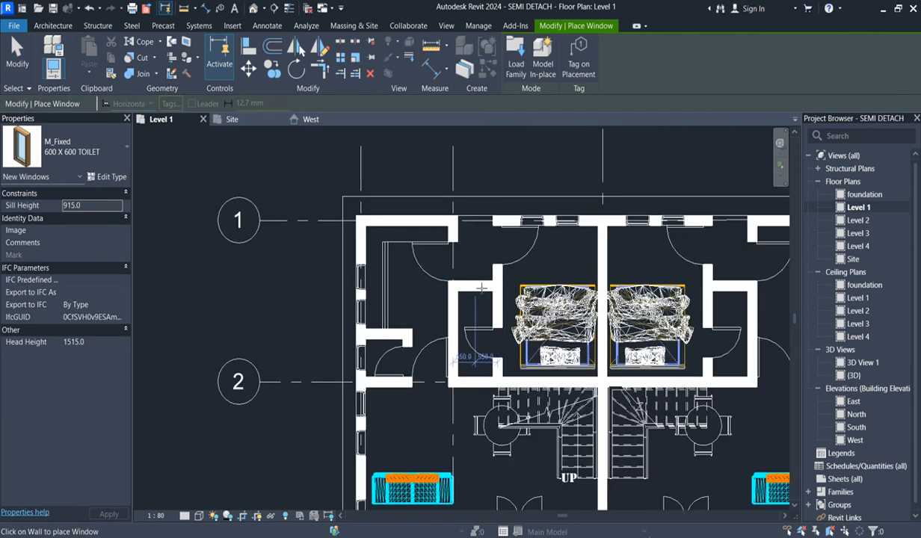
left_click(96, 343)
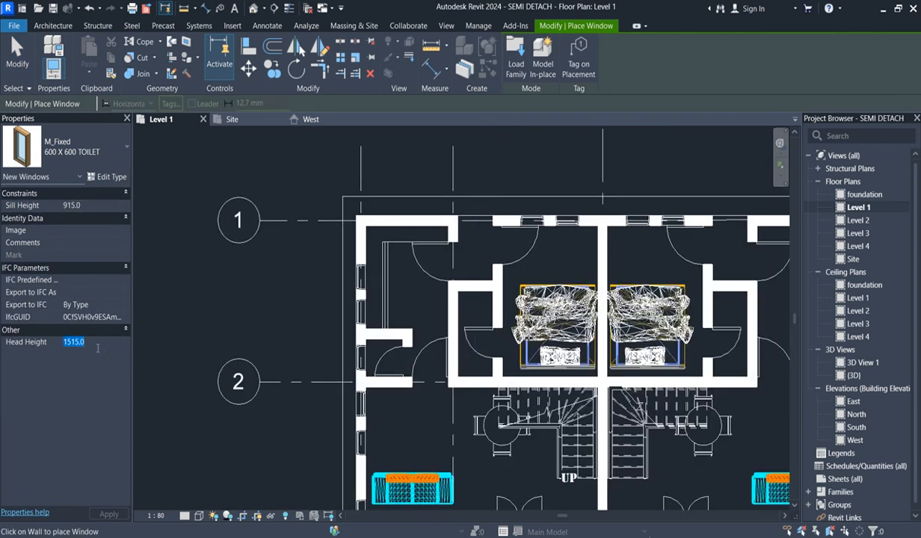
type("2100")
scroll(479, 291, "up", 3)
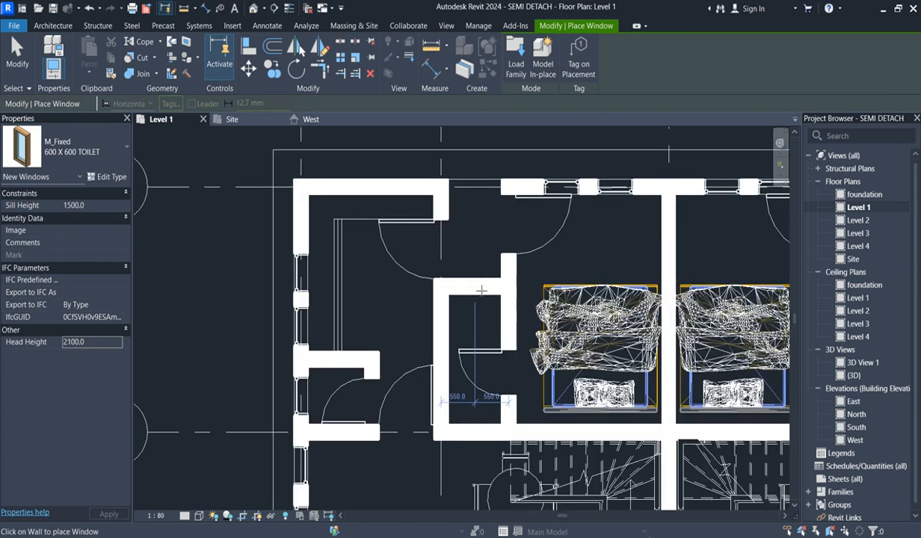
scroll(469, 265, "down", 4)
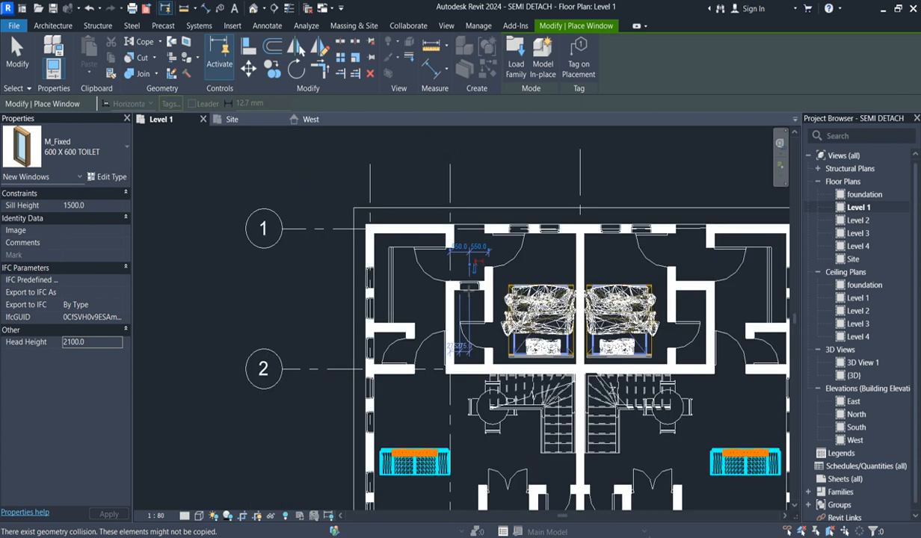
scroll(750, 346, "up", 3)
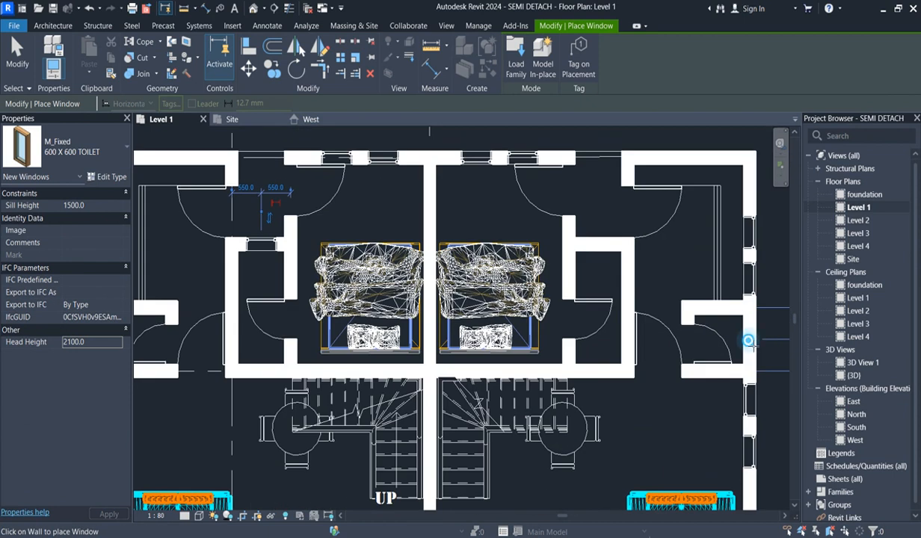
scroll(559, 321, "down", 3)
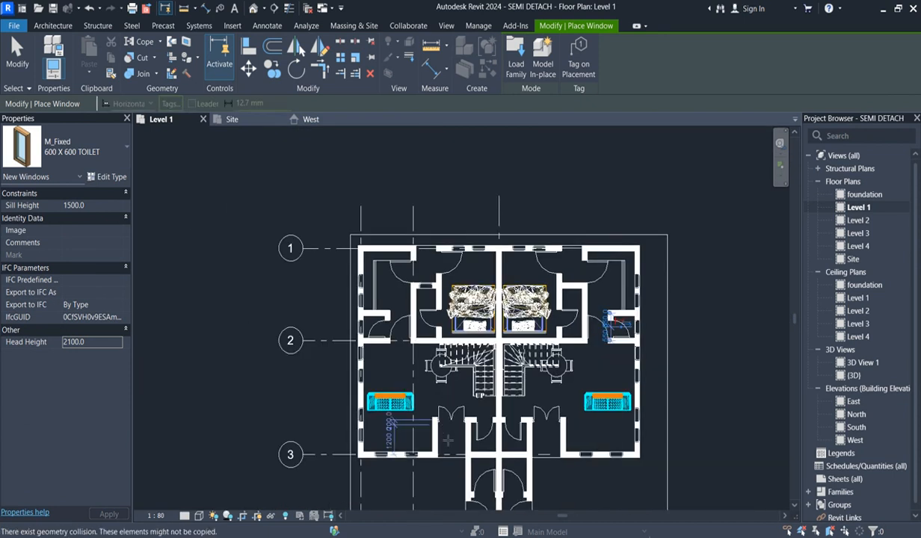
- Examine the Level 1 plan around the central rooms beside the party wall near grid 3
scroll(472, 412, "up", 2)
scroll(484, 469, "down", 2)
scroll(486, 479, "up", 2)
scroll(486, 478, "down", 3)
scroll(482, 469, "up", 3)
scroll(483, 469, "up", 2)
scroll(482, 469, "down", 3)
scroll(485, 471, "up", 2)
scroll(484, 469, "up", 1)
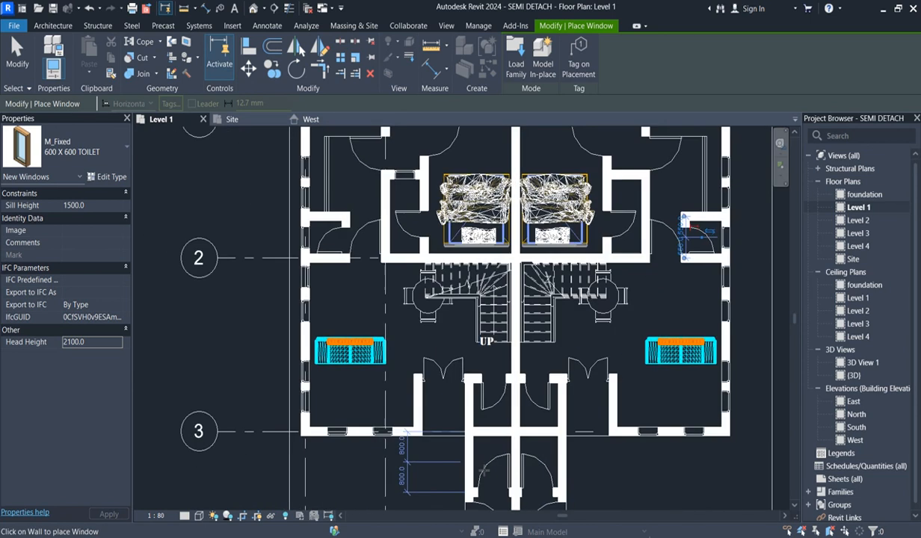
scroll(534, 422, "down", 2)
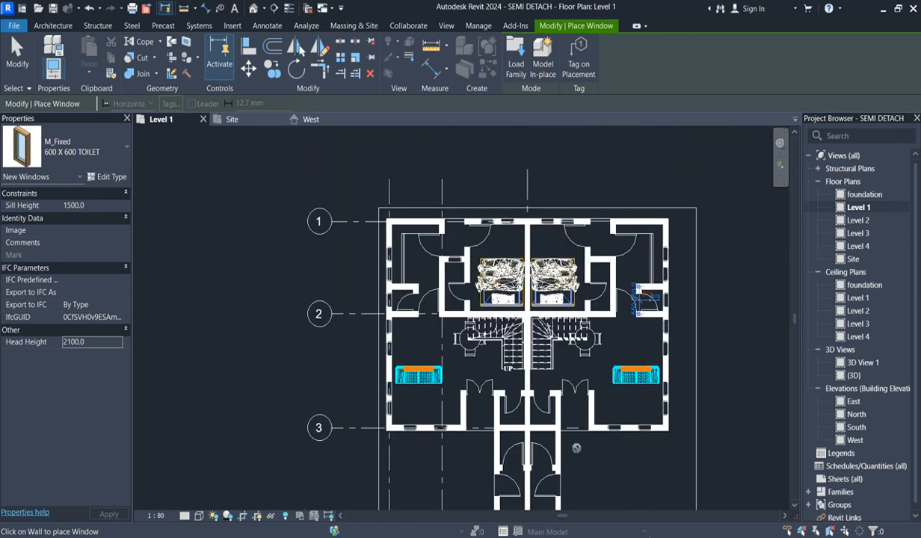
scroll(576, 448, "up", 3)
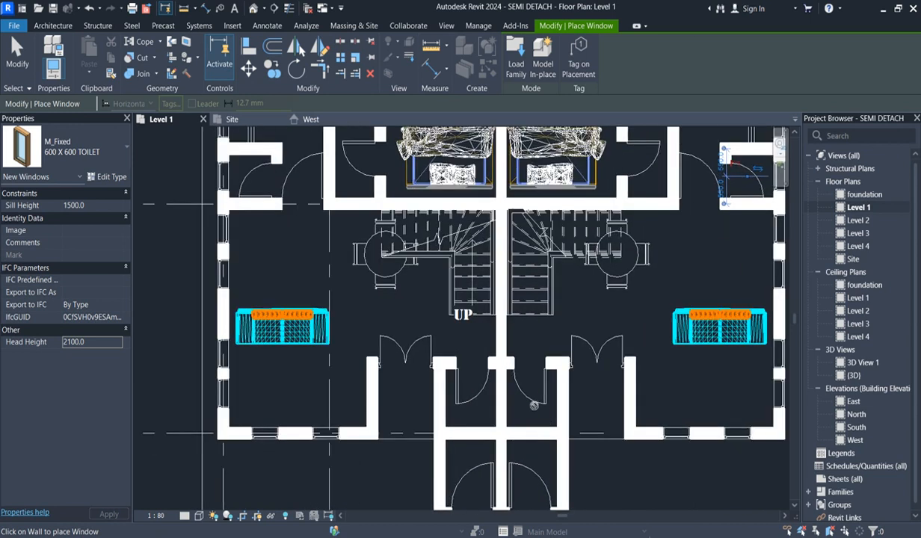
scroll(533, 427, "down", 1)
scroll(536, 412, "down", 2)
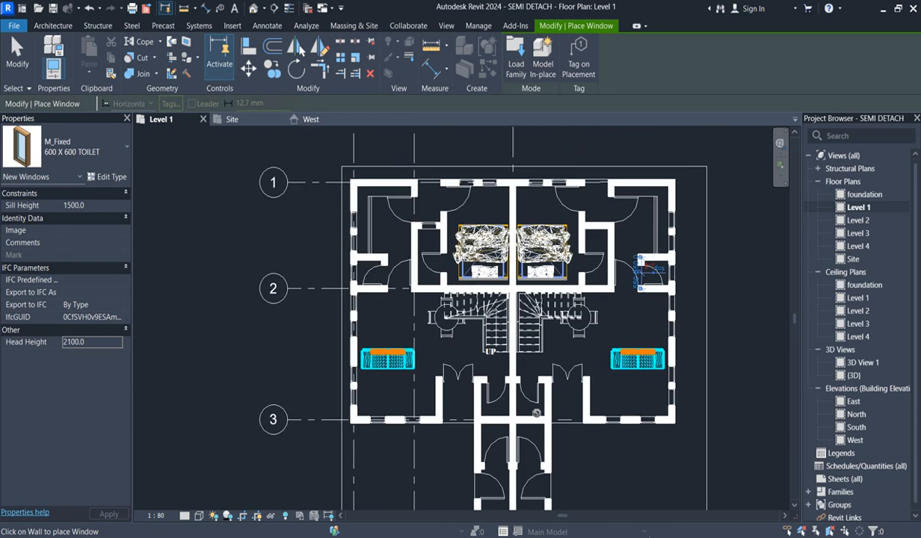
scroll(536, 412, "up", 2)
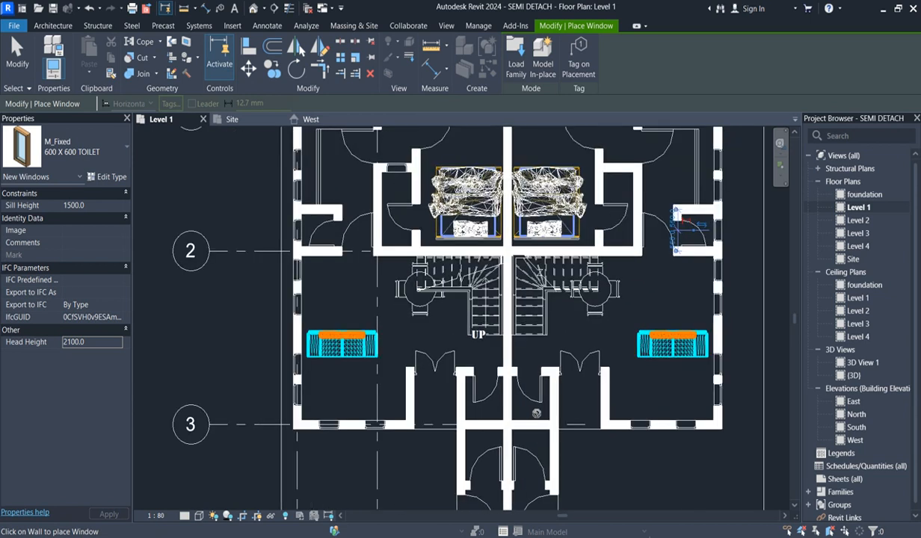
scroll(536, 412, "down", 3)
scroll(571, 450, "up", 1)
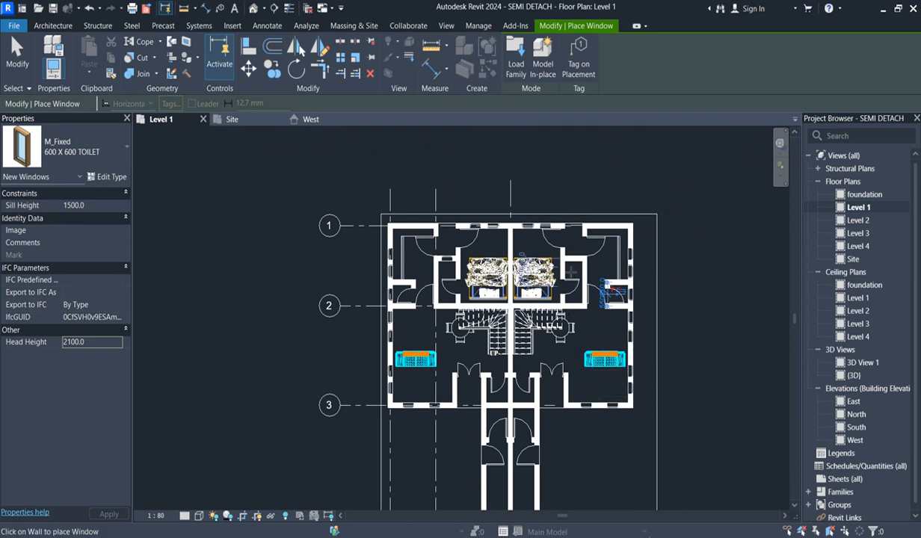
- Place a 600 X 600 TOILET window with head height 2100 in the north wall of the right unit's inner toilet
scroll(577, 262, "up", 2)
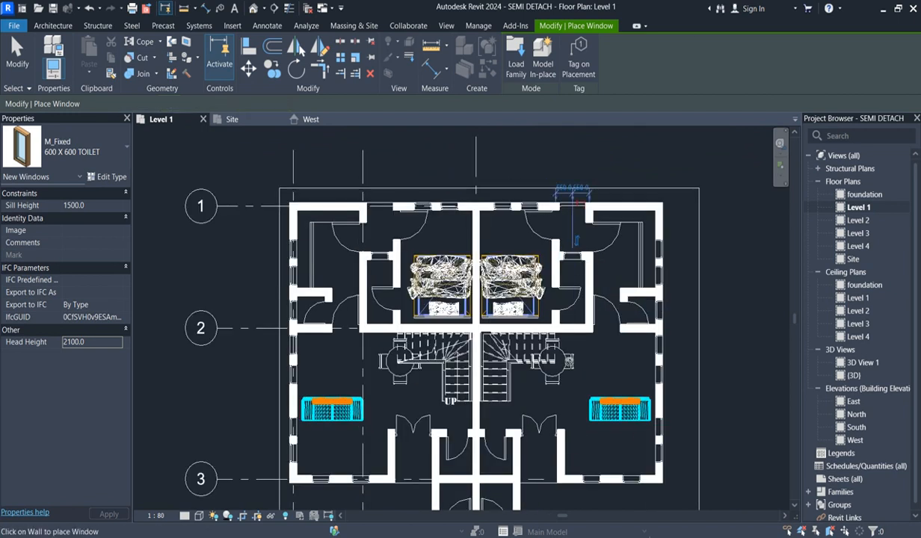
scroll(437, 407, "down", 1)
key("Escape")
key("Escape")
- Move the two cross walls at grid 3, beside the party wall, south to about 2100 mm from the door walls above them
scroll(471, 448, "up", 1)
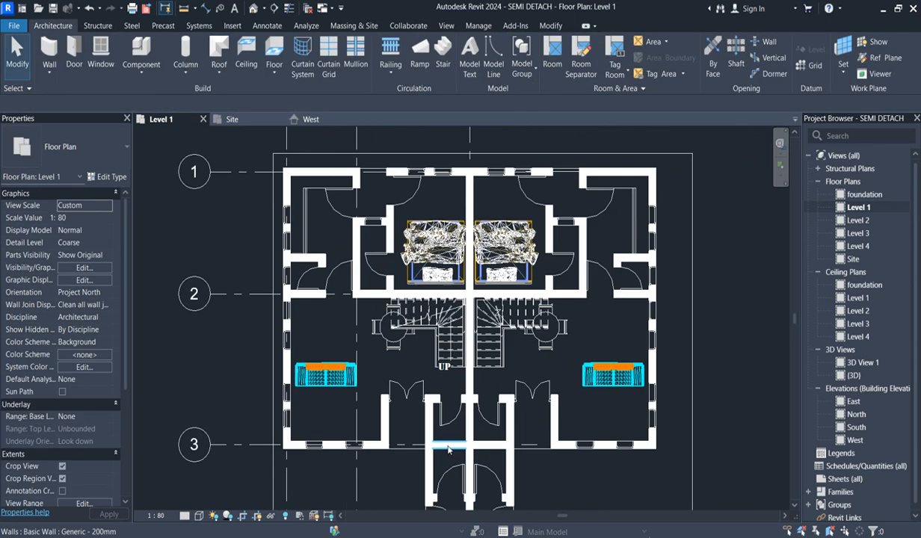
left_click(448, 445)
scroll(494, 456, "up", 2)
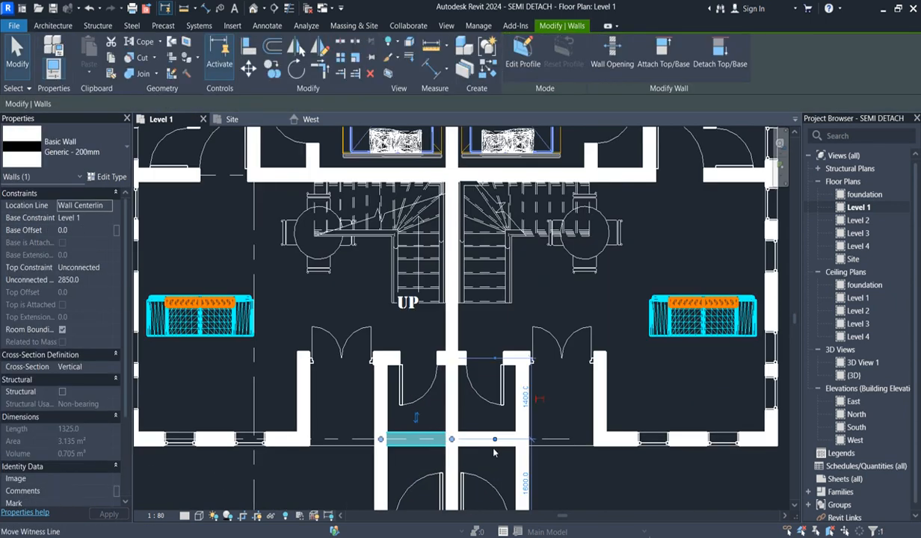
left_click(490, 439, "ctrl")
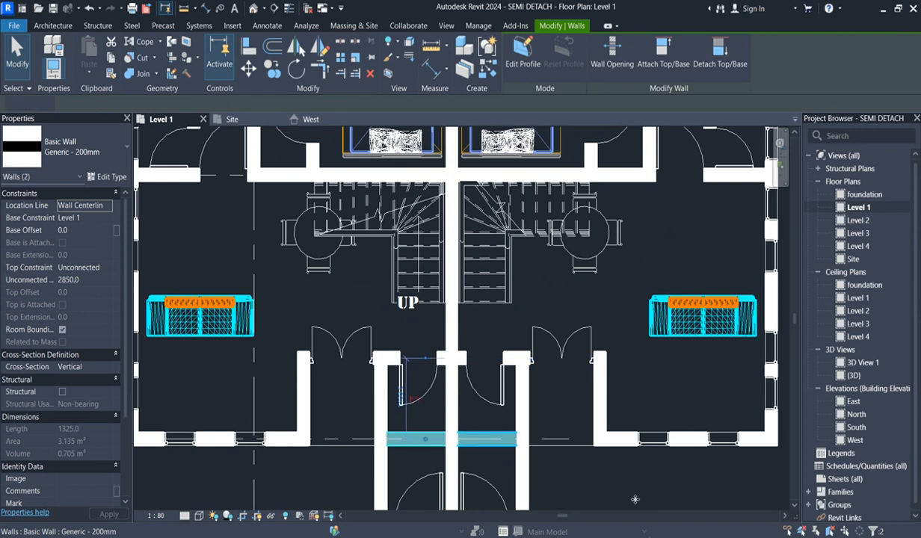
key("Down")
key("Down")
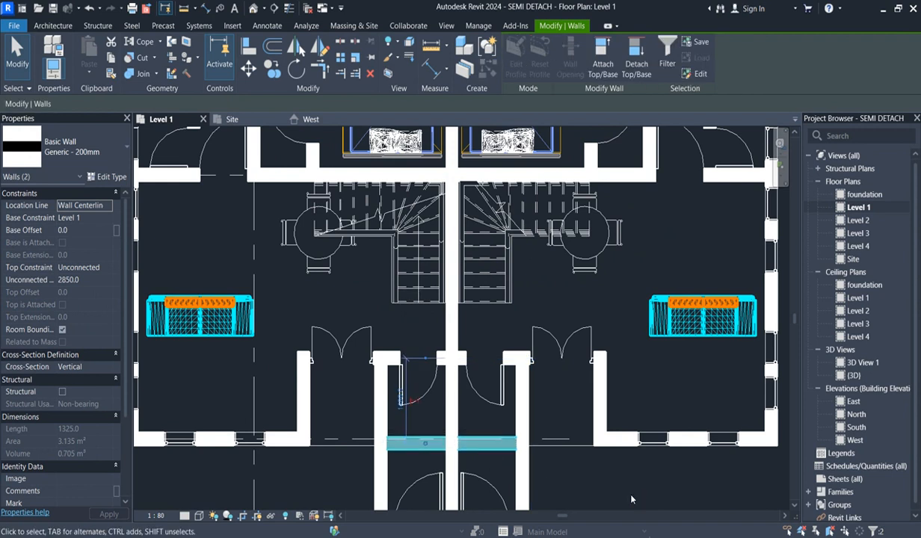
key("Down")
key("Down")
key("Down")
key("Down")
key("Down")
key("Down")
key("Down")
key("Down")
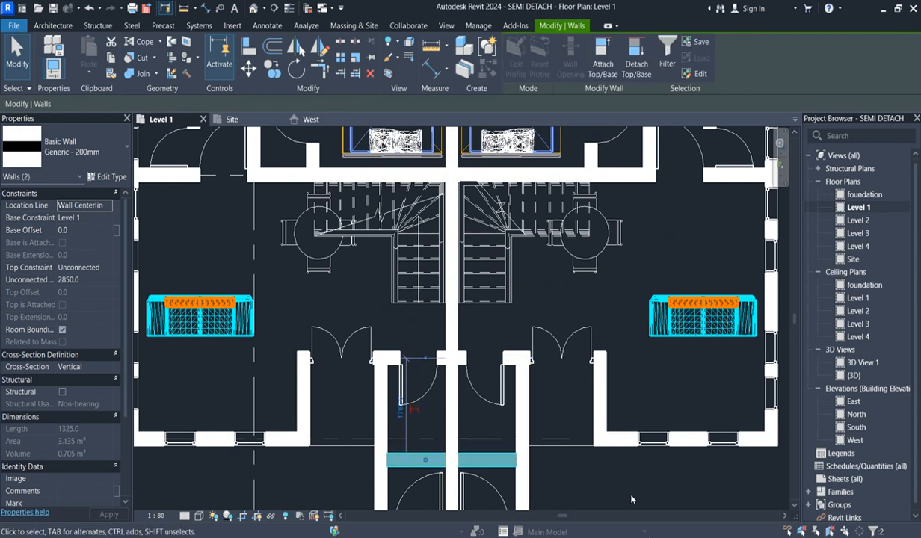
key("Down")
key("Down")
key("Down")
key("Down")
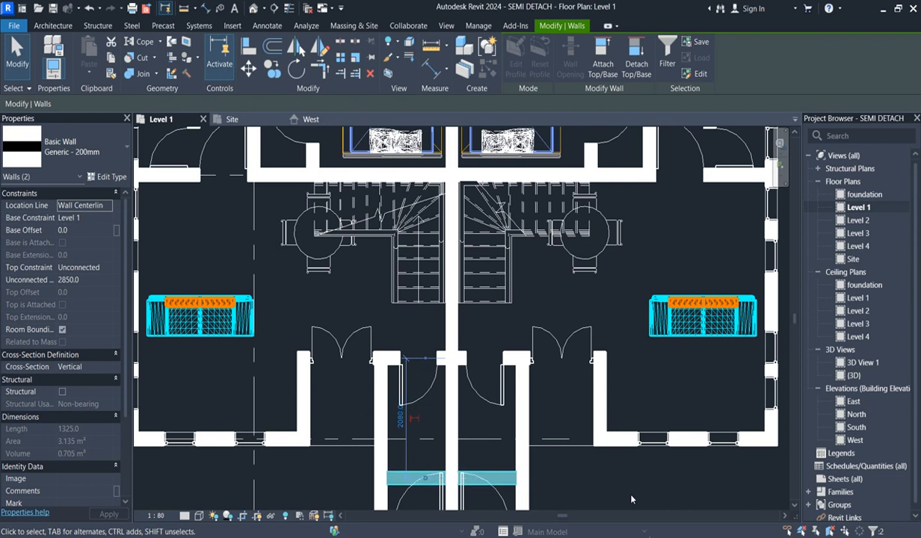
key("Escape")
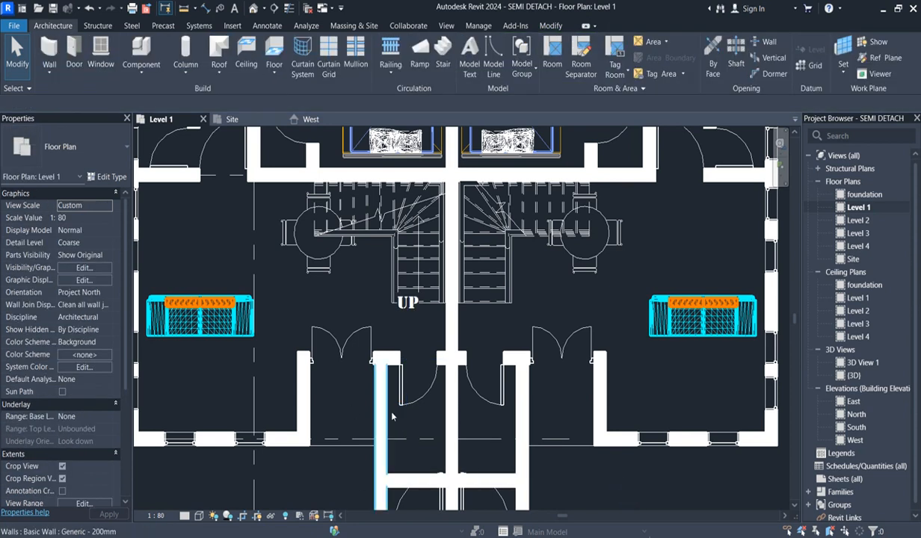
- Move the two 0915 x 2134mm doors in the outer side walls of the central wing farther south
scroll(404, 463, "down", 2)
scroll(392, 493, "up", 2)
scroll(418, 475, "down", 3)
scroll(437, 456, "up", 3)
left_click(441, 457)
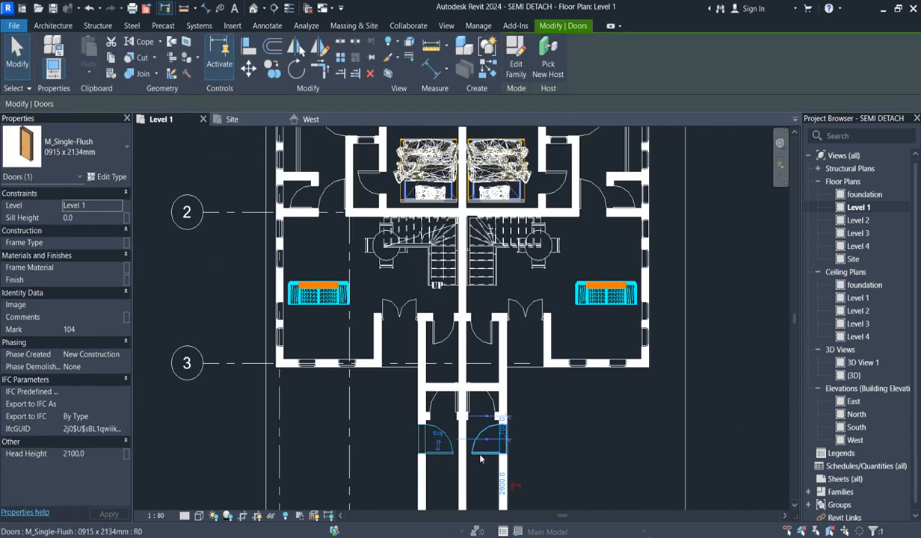
left_click(481, 458, "ctrl")
key("Down")
key("Down")
key("Down")
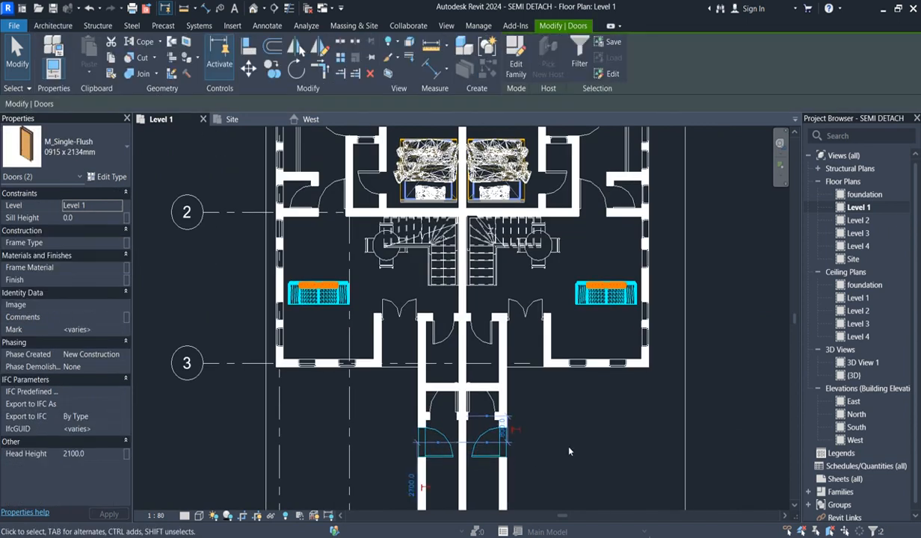
key("Down")
key("Down")
- Move the short door walls in the central wing south to about 1600 mm from the cross walls, and nudge the cross walls slightly south
scroll(452, 429, "up", 3)
left_click_drag(350, 389, 623, 434)
key("Down")
key("Down")
key("Down")
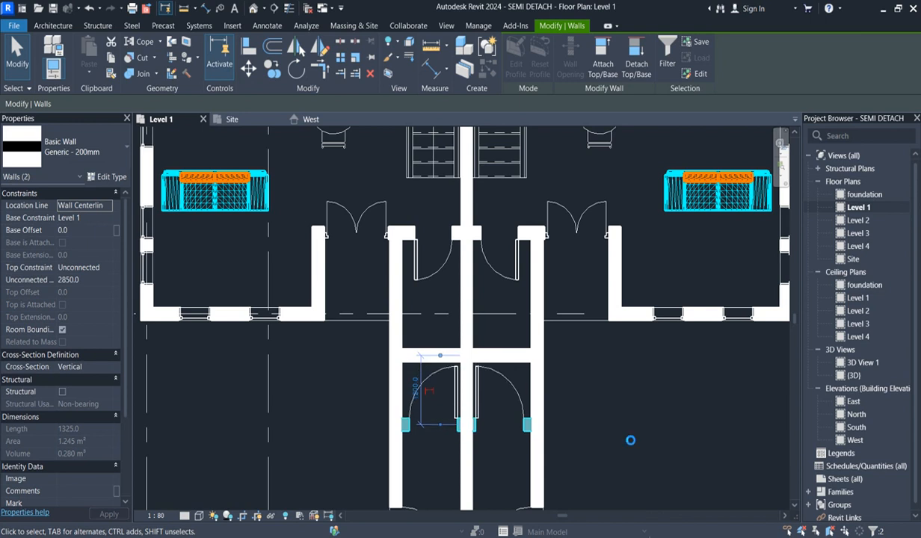
key("Down")
key("Down")
key("Down")
key("Down")
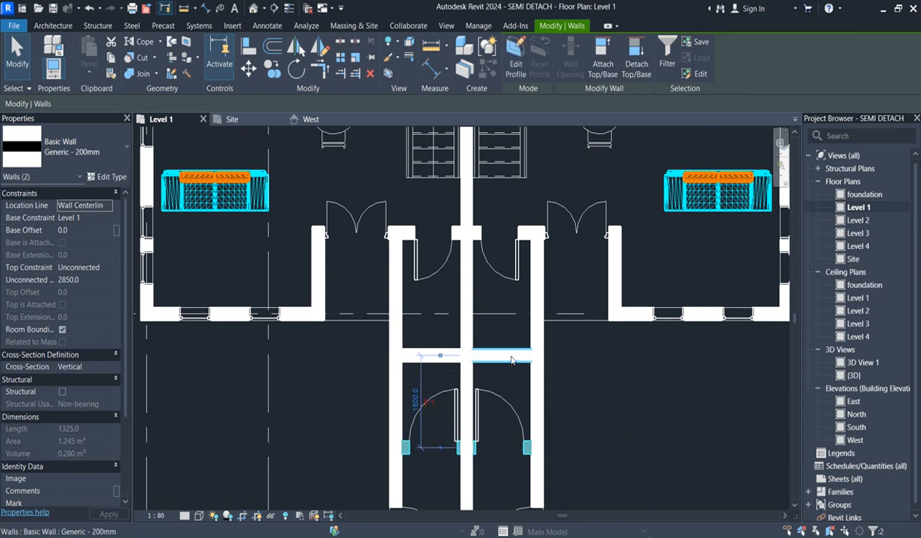
key("Down")
left_click(716, 400)
- Place matching 600 X 600 TOILET windows with head height 2100 in both outer side walls of the central wing, near grid 3
scroll(418, 364, "down", 3)
scroll(427, 468, "up", 3)
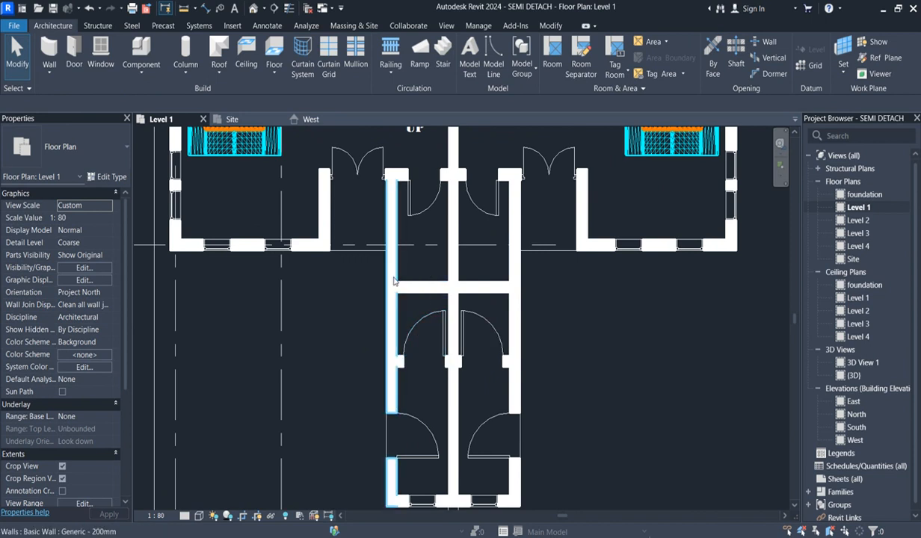
scroll(336, 449, "down", 3)
scroll(266, 157, "down", 2)
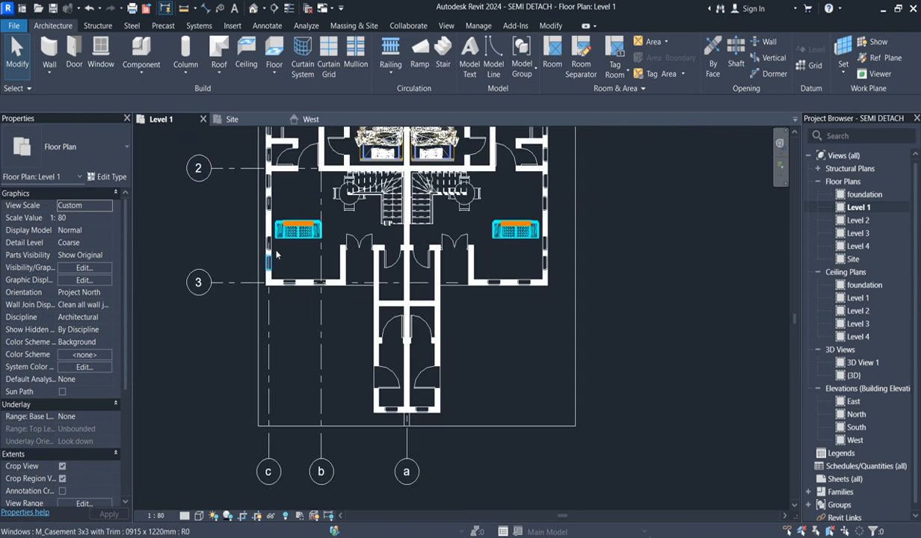
scroll(272, 158, "up", 2)
left_click(270, 157)
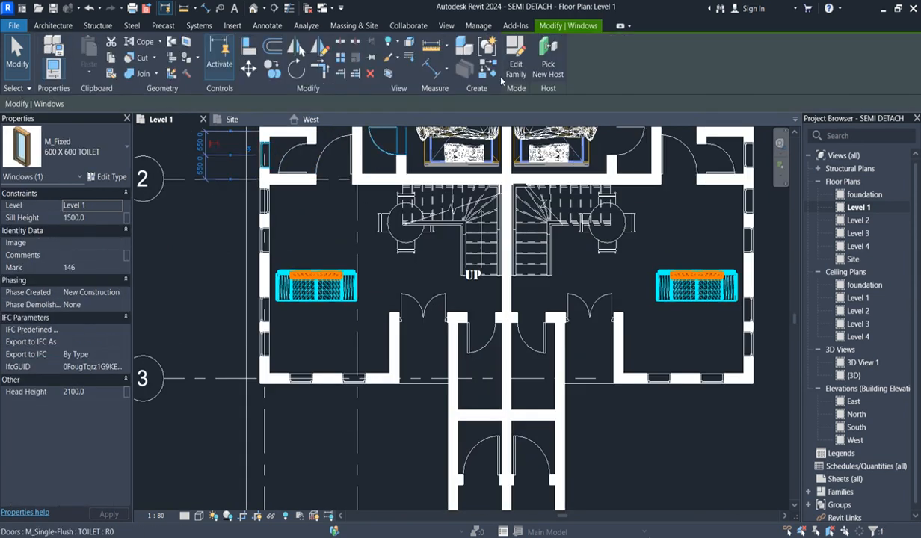
key("c")
key("s")
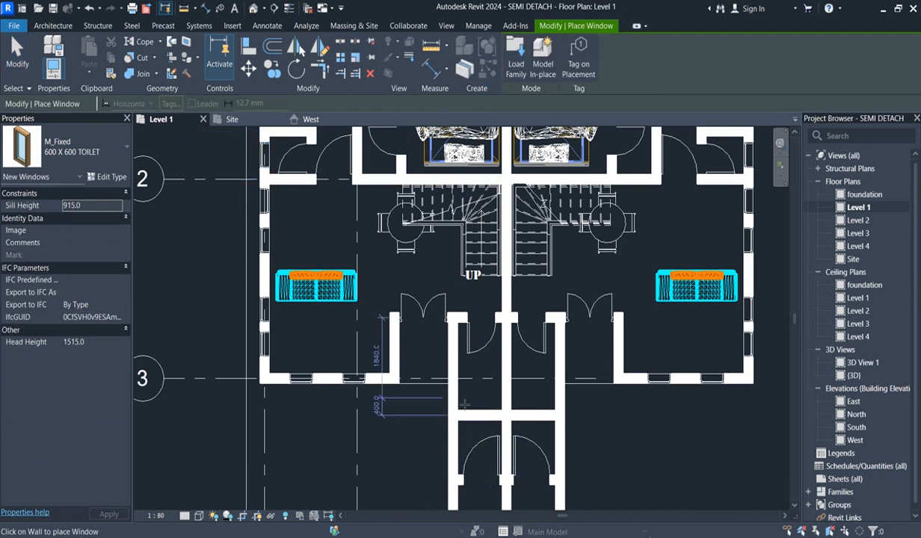
scroll(458, 400, "up", 2)
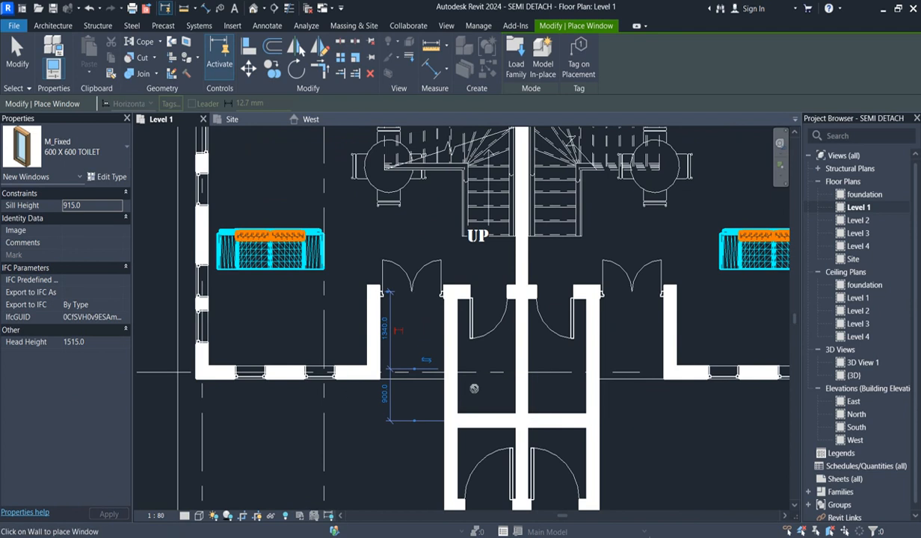
left_click(88, 342)
type("2100")
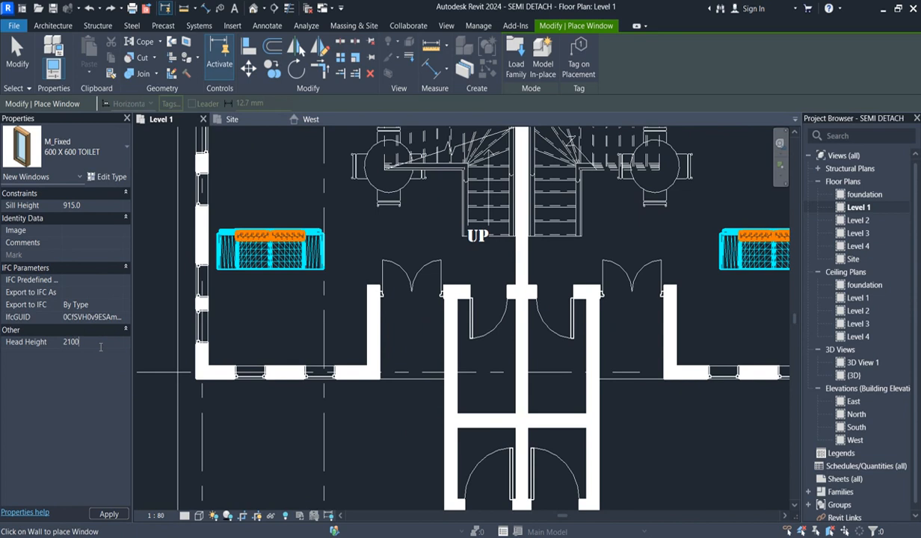
key("Return")
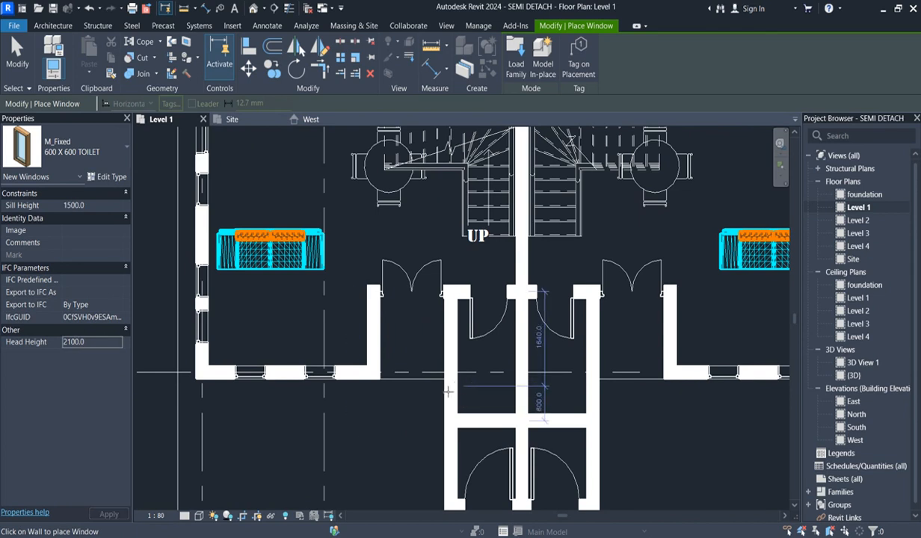
left_click(450, 382)
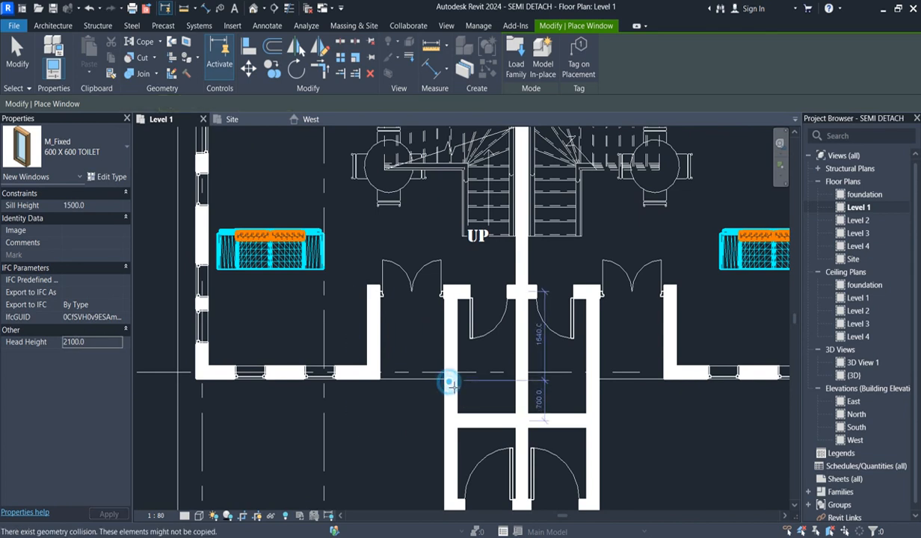
left_click(594, 380)
scroll(594, 380, "down", 3)
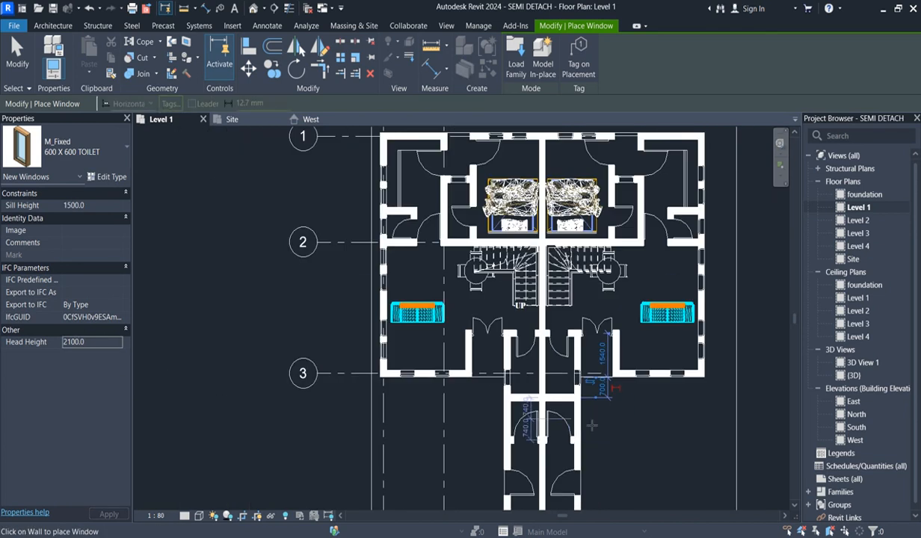
scroll(632, 434, "up", 2)
scroll(633, 434, "up", 4)
scroll(612, 374, "down", 3)
scroll(603, 357, "up", 1)
scroll(604, 357, "up", 1)
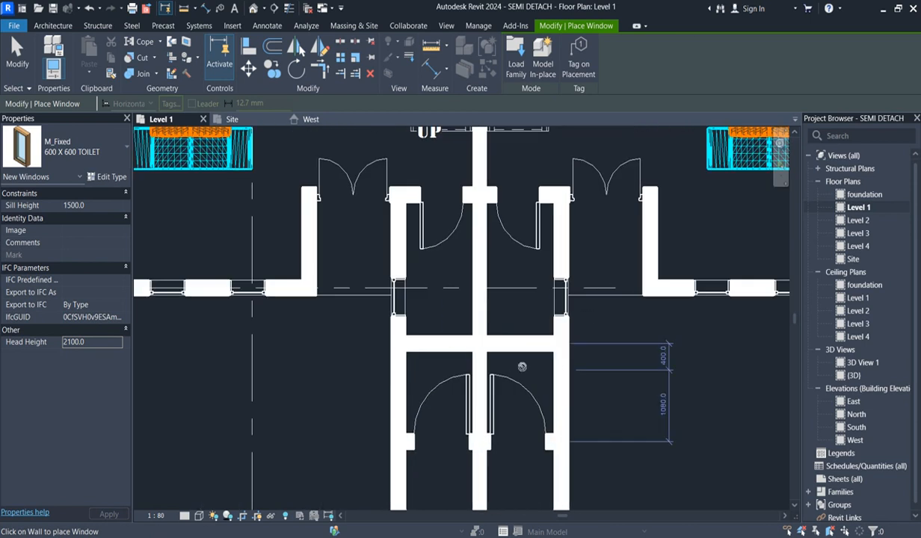
scroll(524, 304, "down", 2)
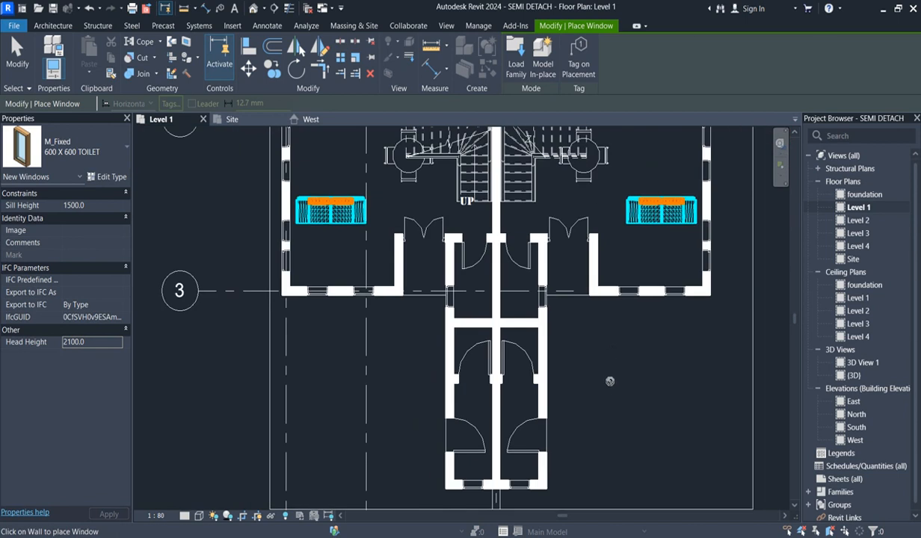
key("Escape")
- Move the left unit's living room sofa slightly north
scroll(533, 346, "down", 3)
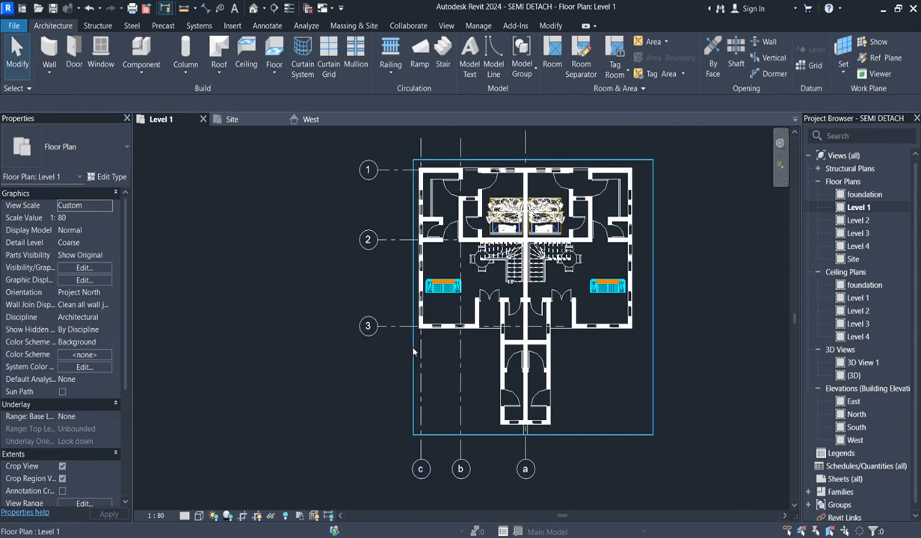
scroll(414, 350, "up", 3)
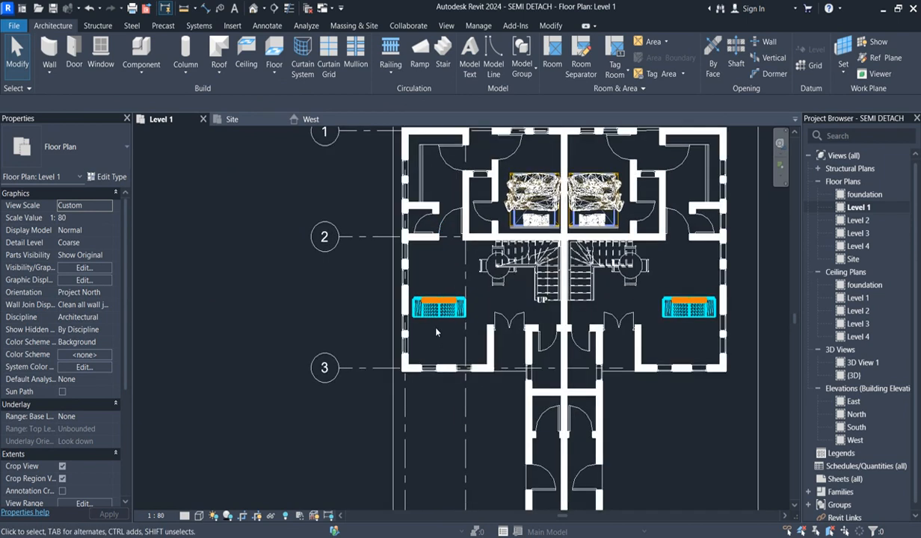
left_click(449, 313)
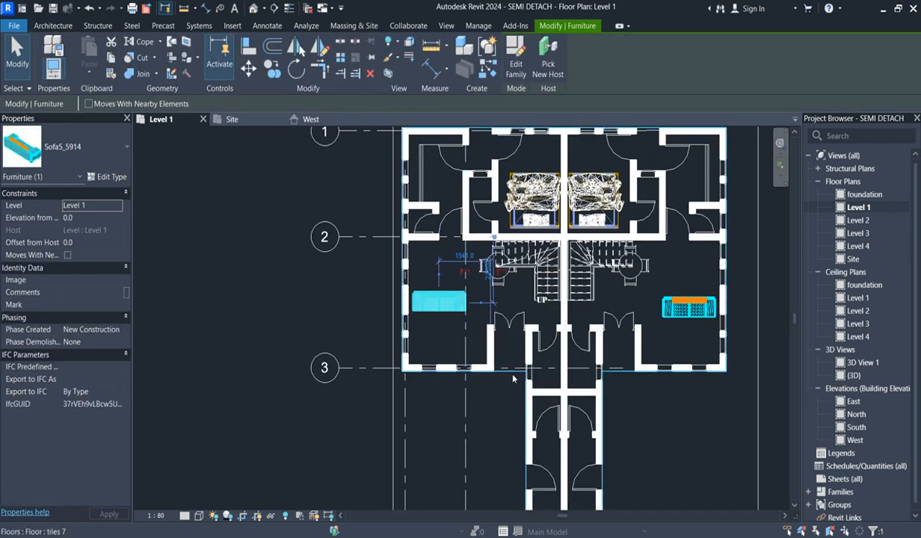
scroll(515, 385, "down", 2)
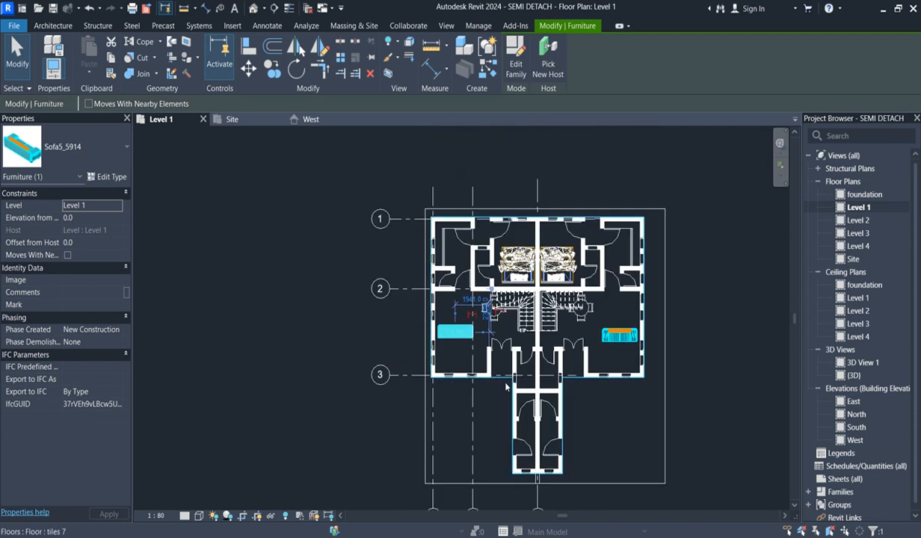
scroll(515, 383, "up", 2)
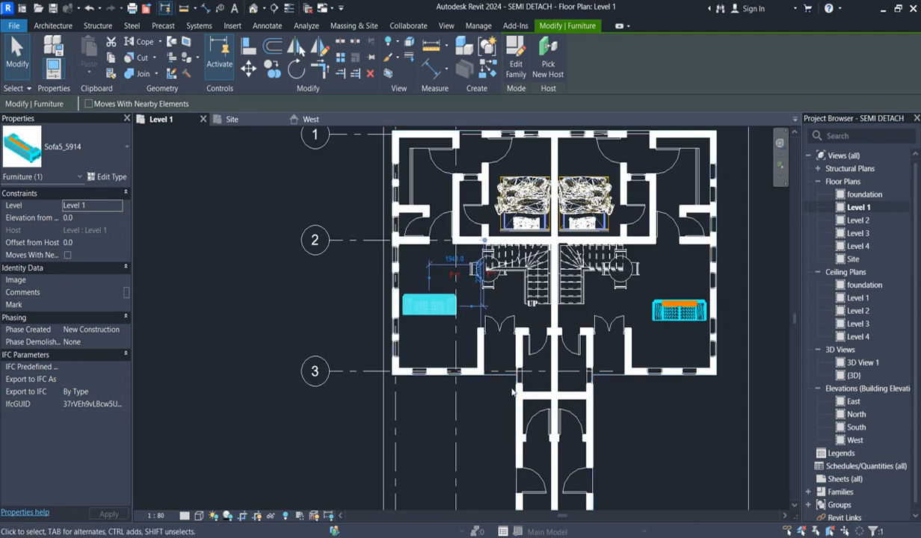
scroll(370, 396, "down", 2)
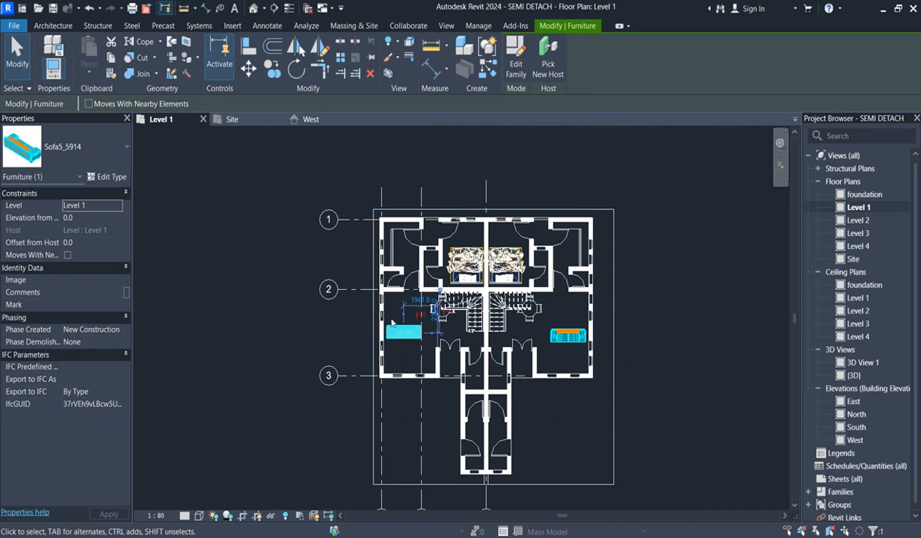
- Open the West elevation and create an in-place model in the Casework category under its default name
double_click(854, 440)
scroll(431, 386, "down", 2)
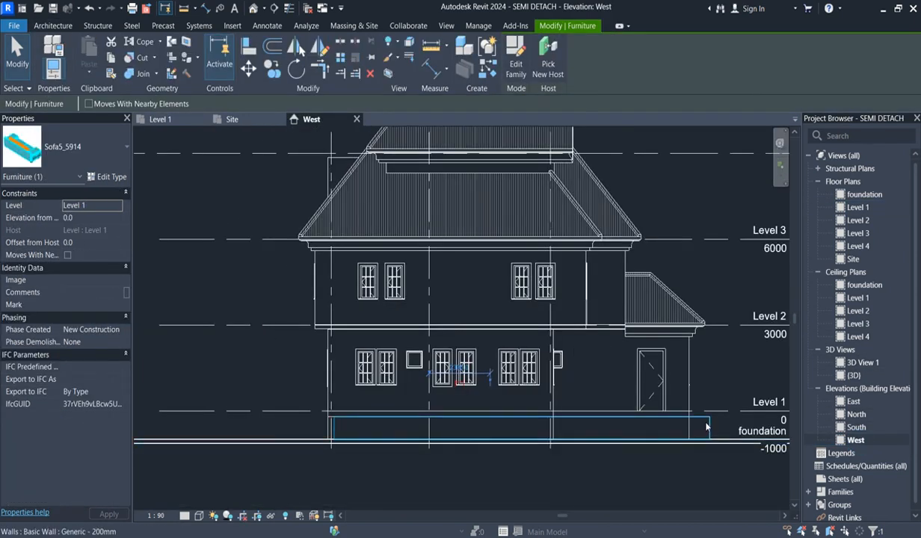
scroll(703, 425, "up", 3)
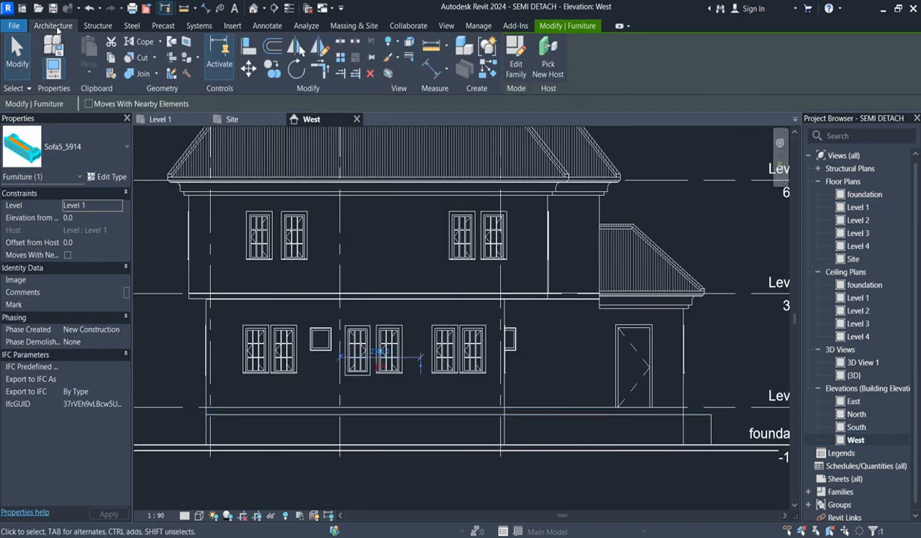
left_click(54, 26)
left_click(141, 72)
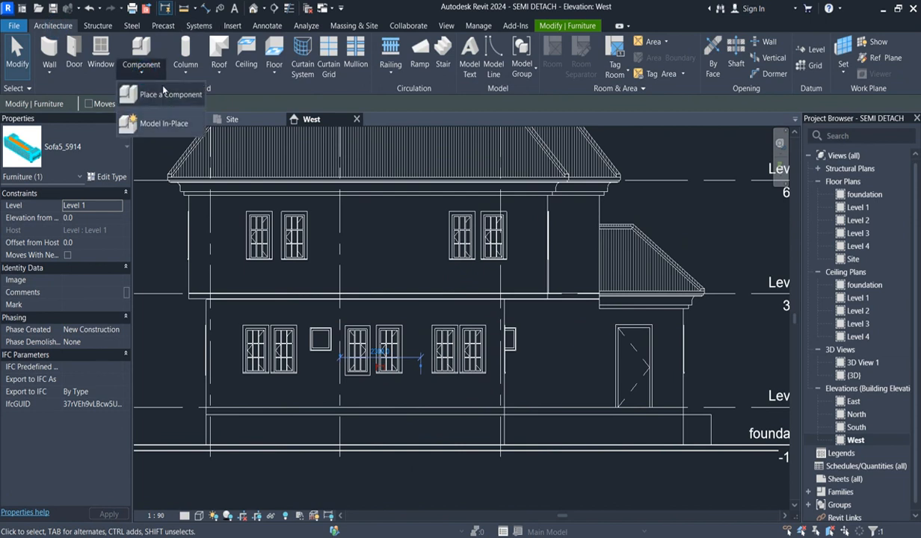
left_click(153, 123)
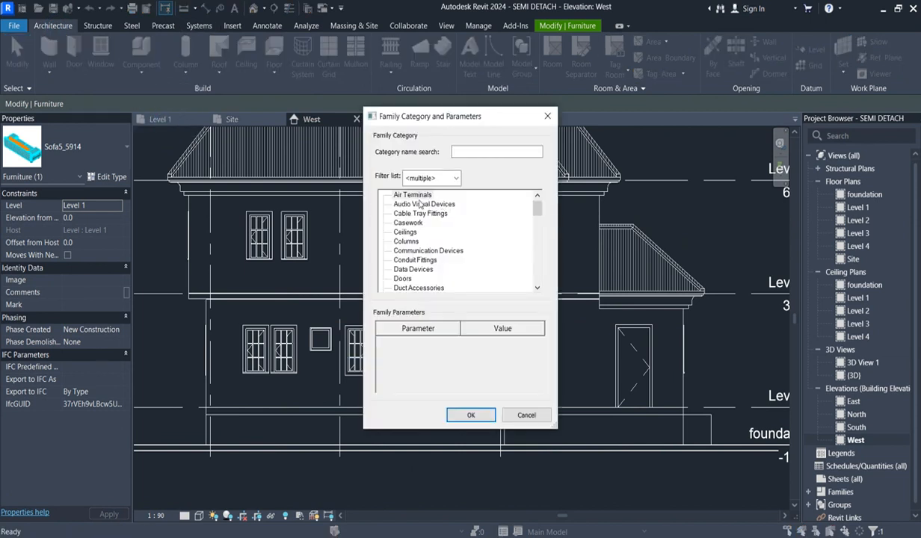
left_click(472, 416)
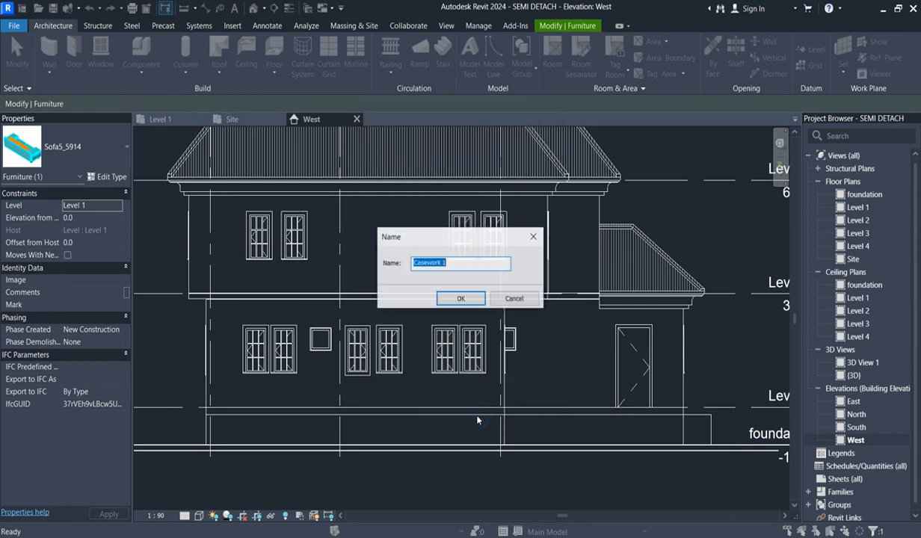
left_click(461, 299)
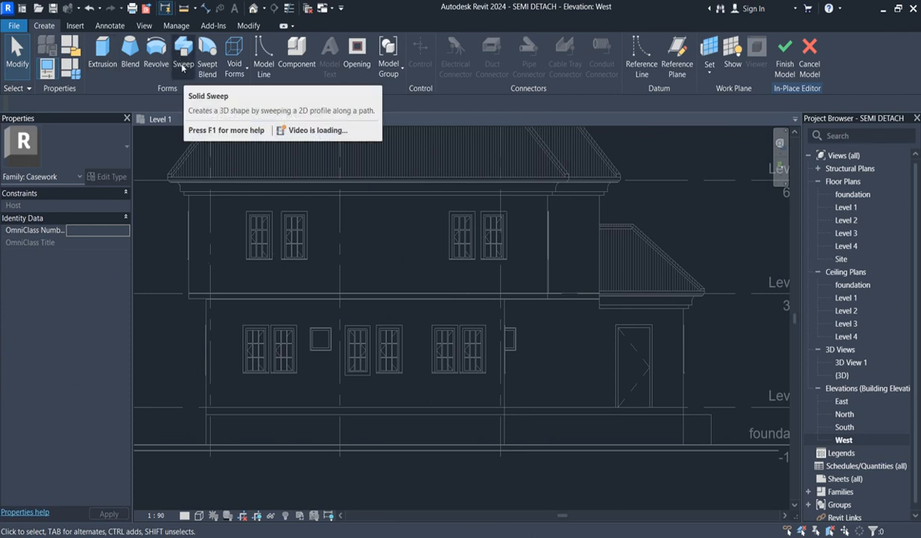
- Start an extrusion on a work plane picked from the upper-floor Generic - 200mm wall
left_click(103, 54)
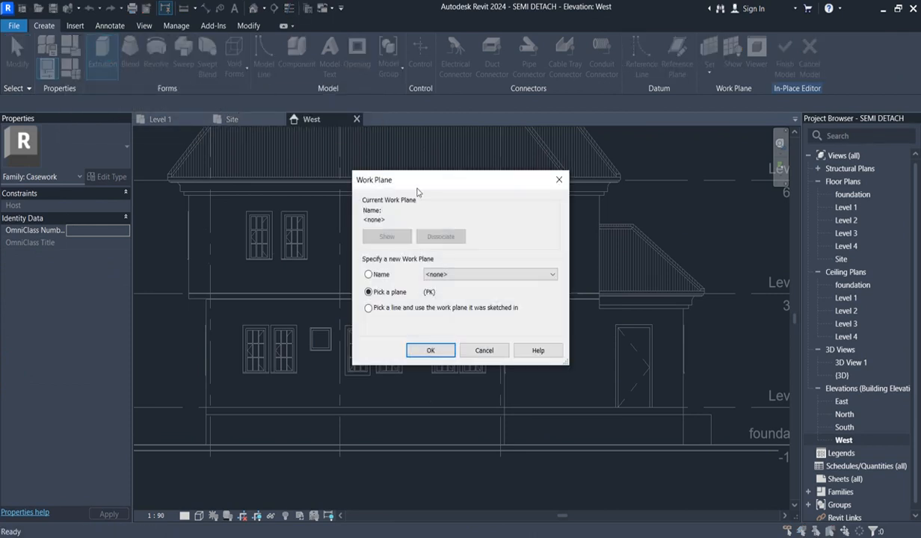
left_click(440, 352)
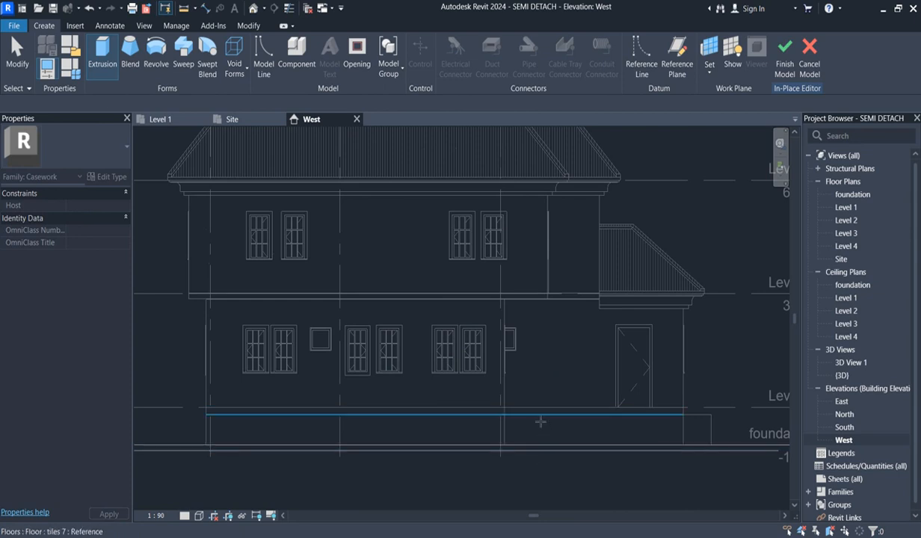
left_click(547, 209)
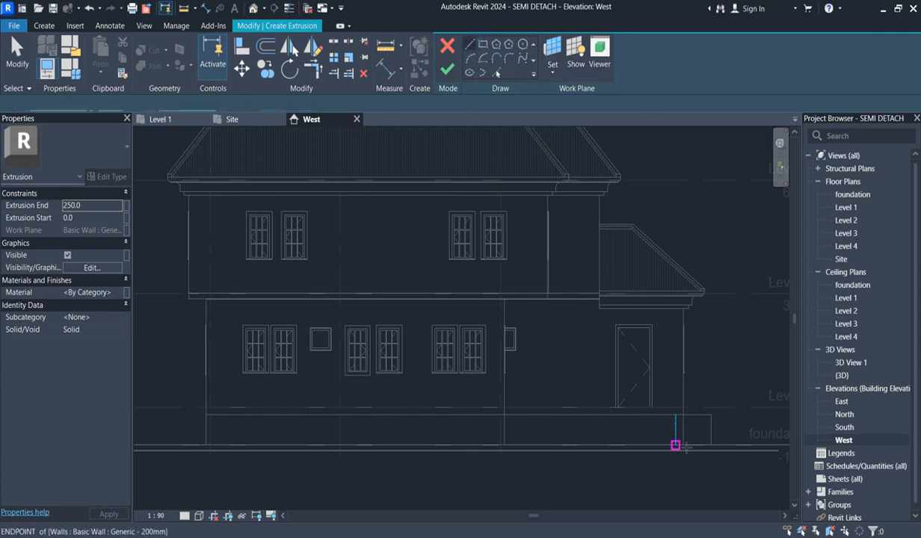
- Sketch an 800 mm vertical edge from the plinth top to the ground at the main wall's corner, and a base line toward the side door
scroll(734, 442, "up", 2)
scroll(464, 415, "down", 1)
scroll(458, 417, "up", 2)
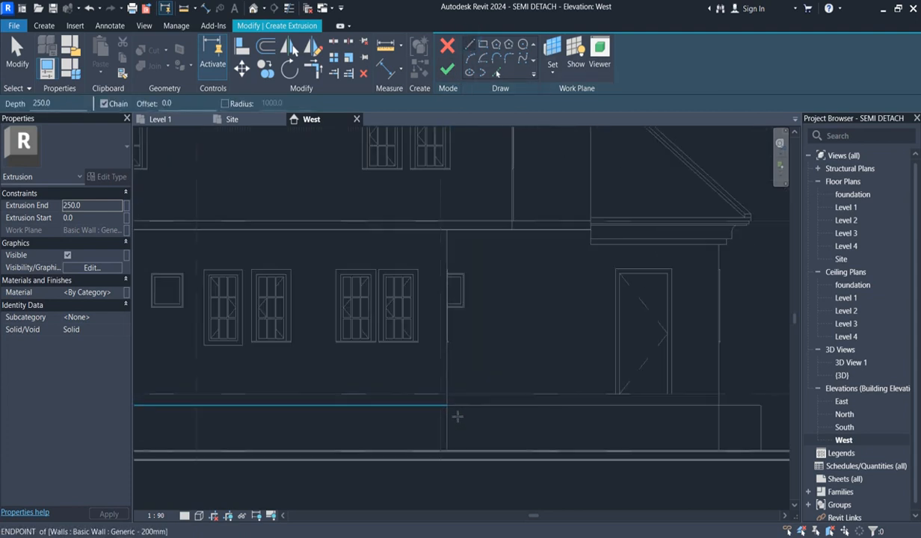
left_click(450, 403)
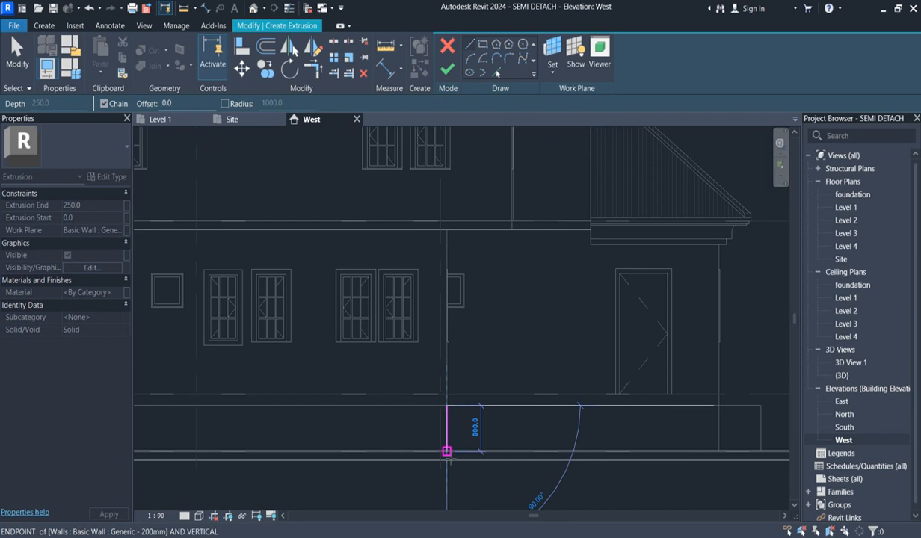
left_click(446, 451)
left_click(518, 451)
- Sketch four steps climbing from the base line's end back to the vertical edge, with upper risers of about 180 mm
scroll(519, 447, "up", 2)
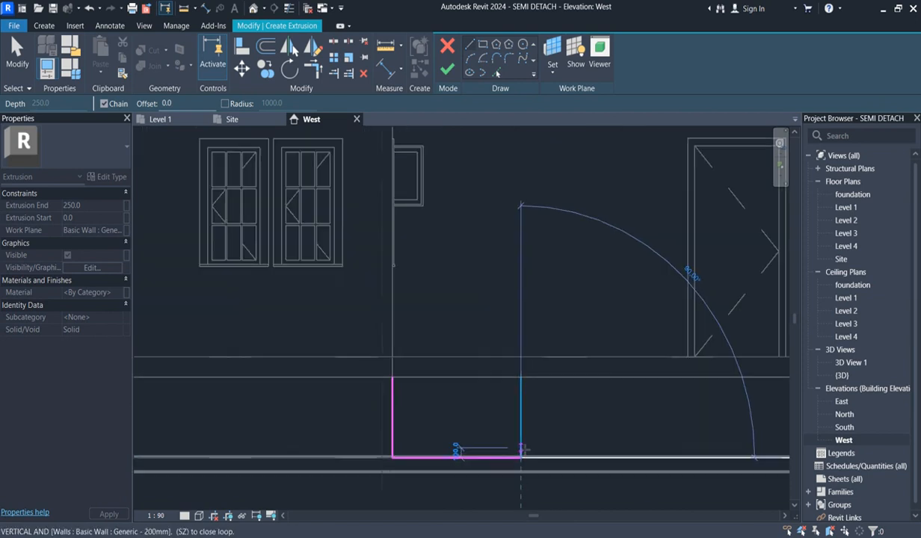
scroll(523, 451, "up", 2)
left_click(522, 443)
left_click(473, 443)
left_click(474, 420)
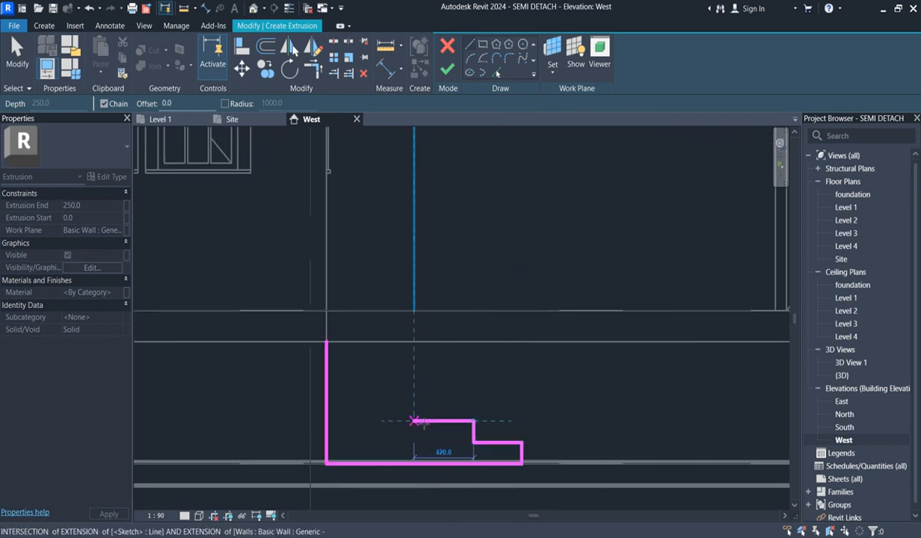
left_click(413, 420)
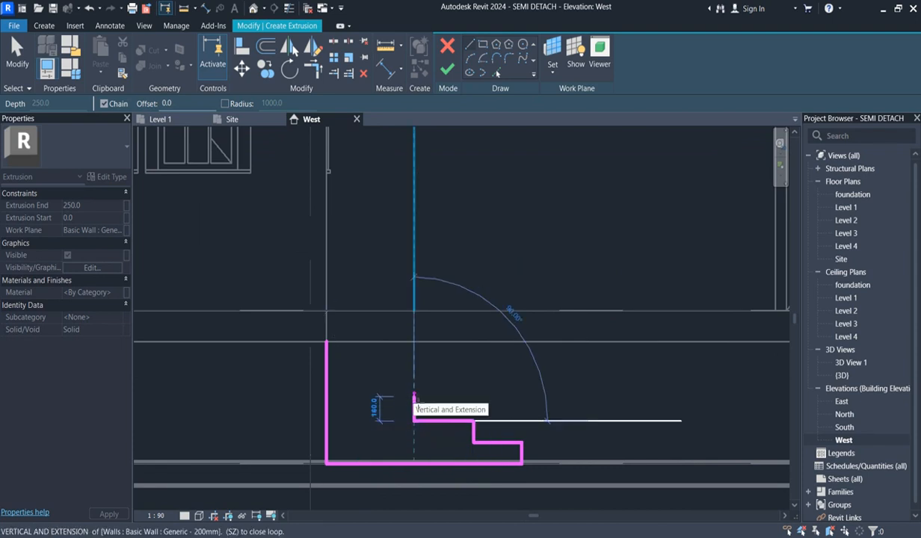
left_click(413, 397)
left_click(373, 397)
left_click(373, 368)
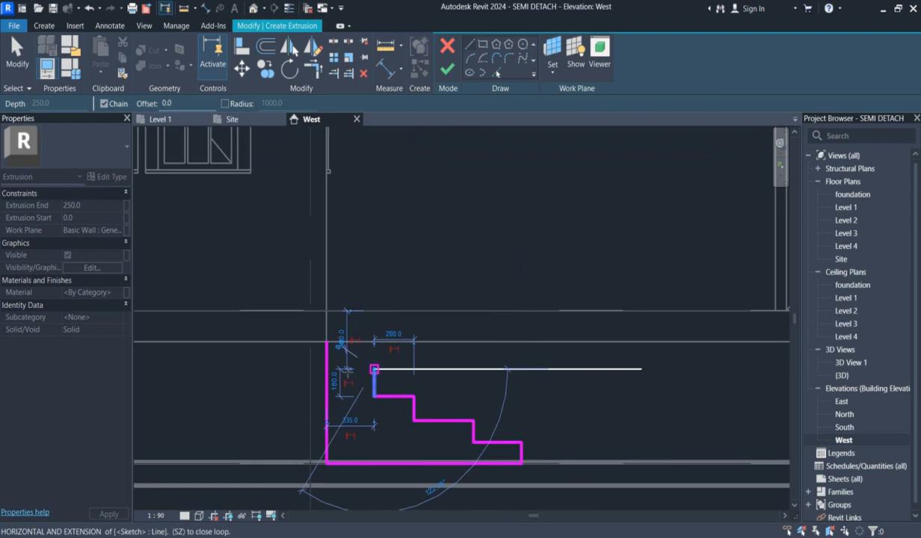
left_click(327, 368)
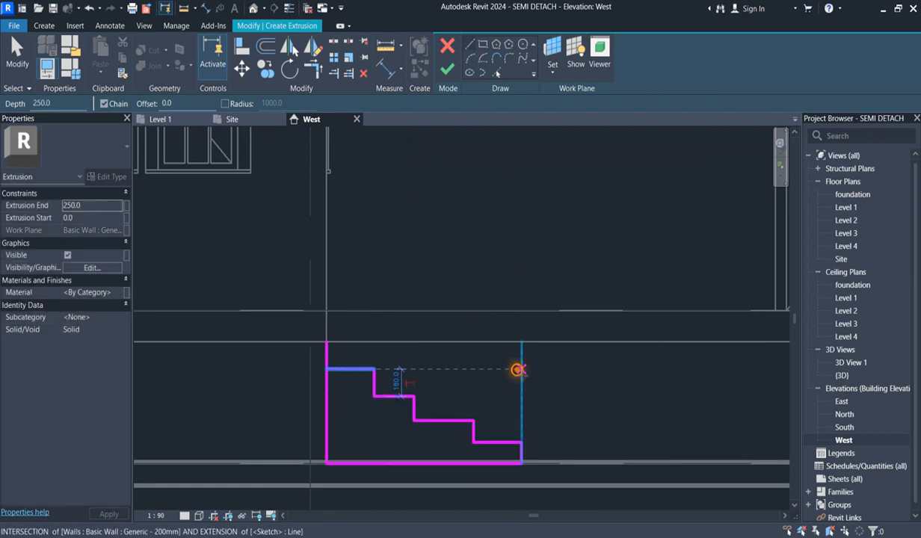
right_click(518, 369)
left_click(545, 176)
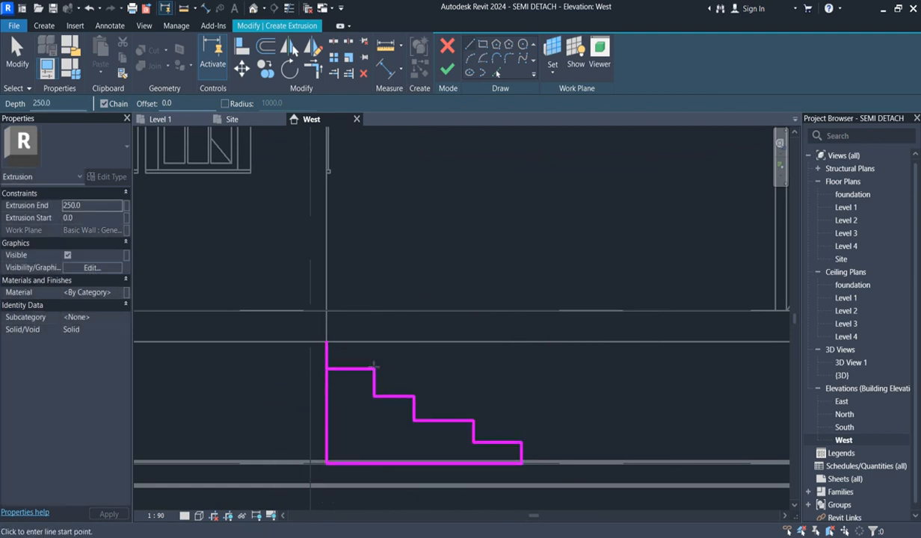
- Add a fifth step 180 mm high on the top tread, running back to the upper end of the vertical edge
left_click(350, 369)
left_click(350, 342)
left_click(326, 342)
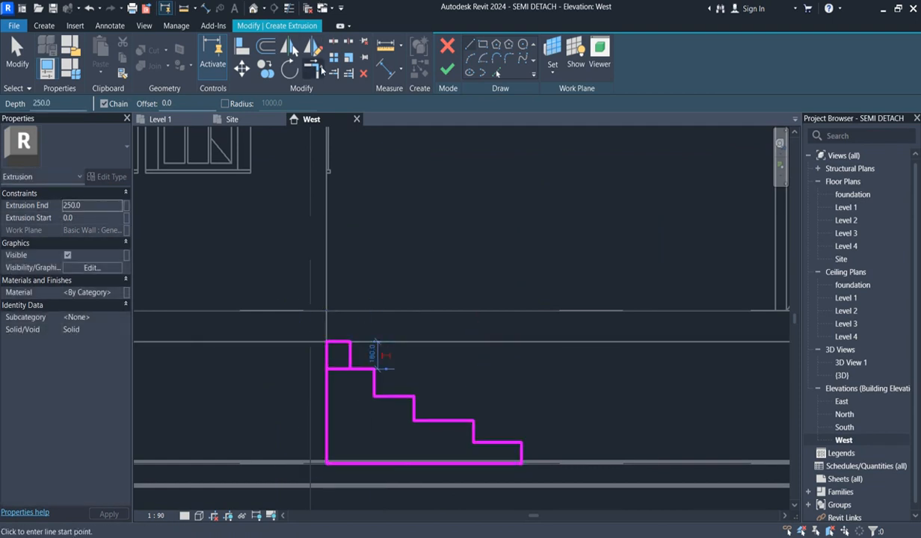
- Trim the stair sketch at the top step to remove the inner overlap and leave one closed stepped outline
key("Escape")
left_click(351, 365)
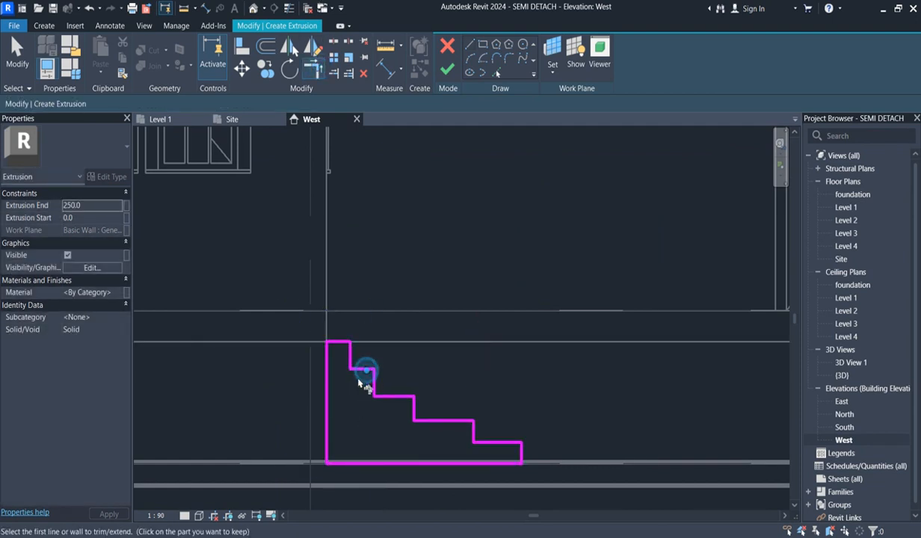
scroll(371, 380, "down", 2)
key("t")
key("r")
scroll(448, 439, "up", 2)
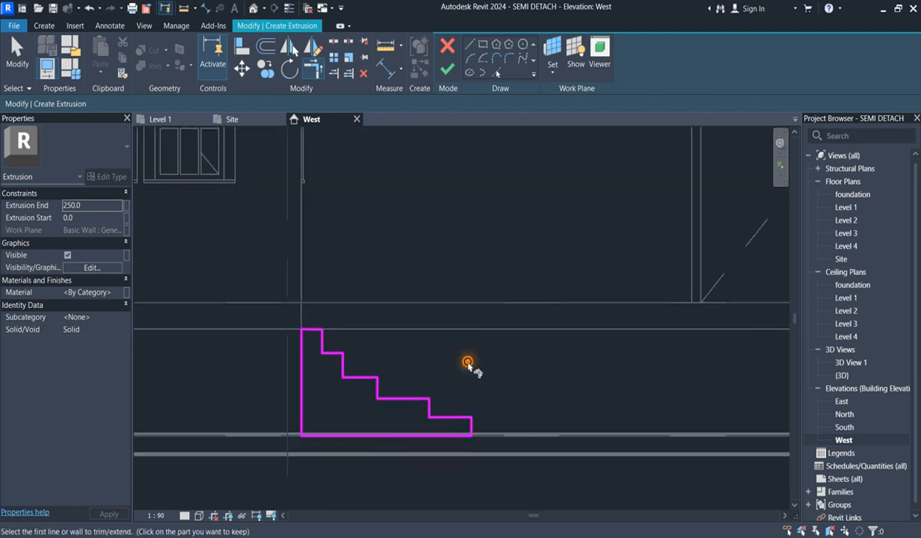
right_click(449, 351)
left_click(475, 181)
- Move the lowest riser outward until the bottom tread is 600 mm long
left_click_drag(452, 387, 510, 468)
key("Right")
key("Right")
key("Right")
key("Right")
key("Right")
key("Right")
key("Right")
key("Right")
key("Right")
key("Right")
key("Right")
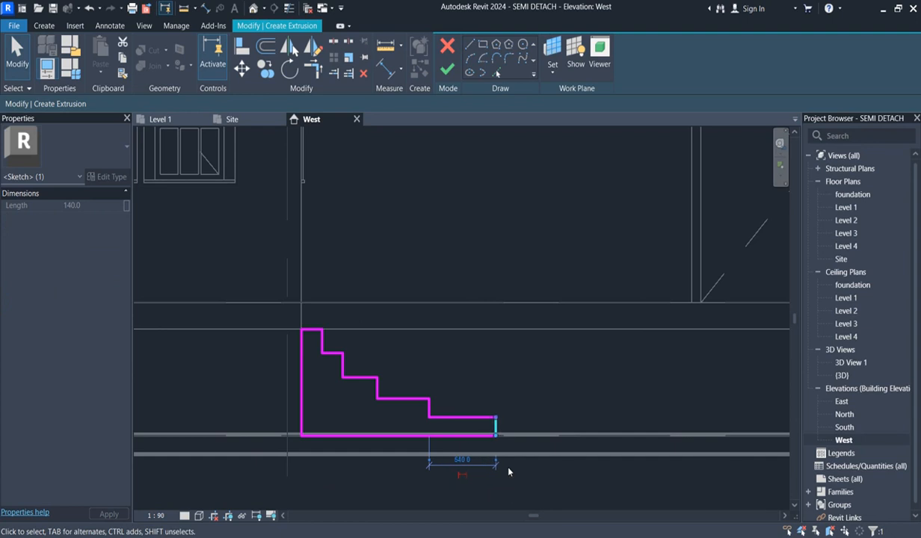
scroll(527, 362, "down", 2)
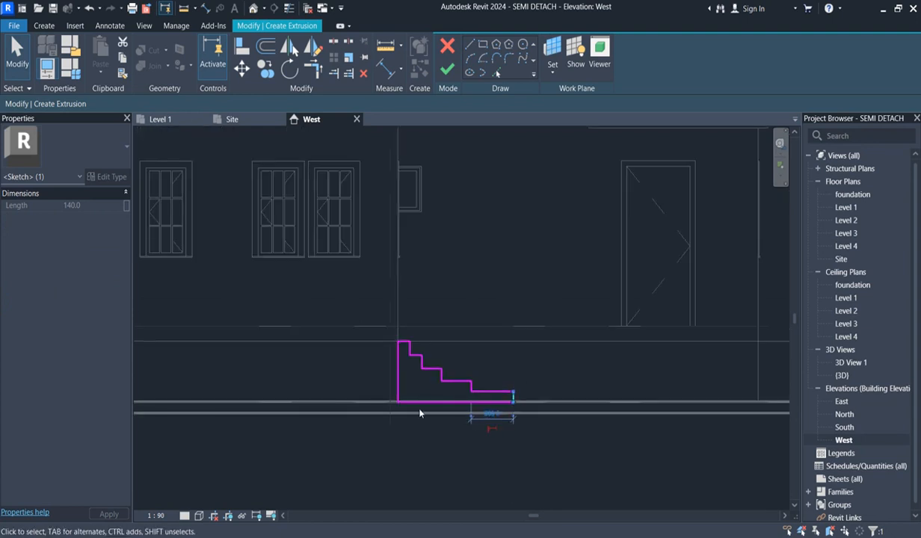
- Place one aligned dimension string from the vertical back edge across every riser to the outer end of the bottom step
left_click(389, 70)
scroll(380, 330, "up", 2)
left_click(383, 347)
left_click(401, 329)
left_click(421, 353)
left_click(448, 367)
left_click(494, 385)
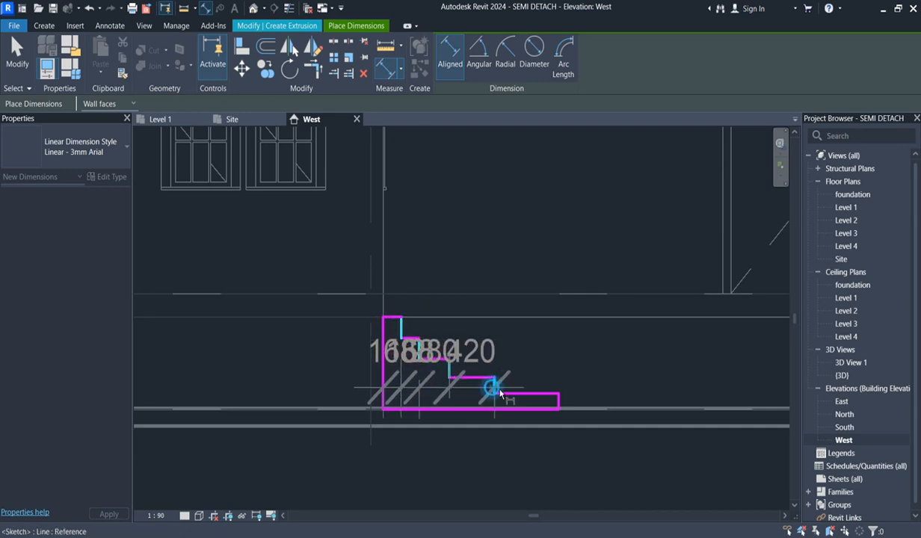
left_click(561, 396)
scroll(566, 401, "up", 3)
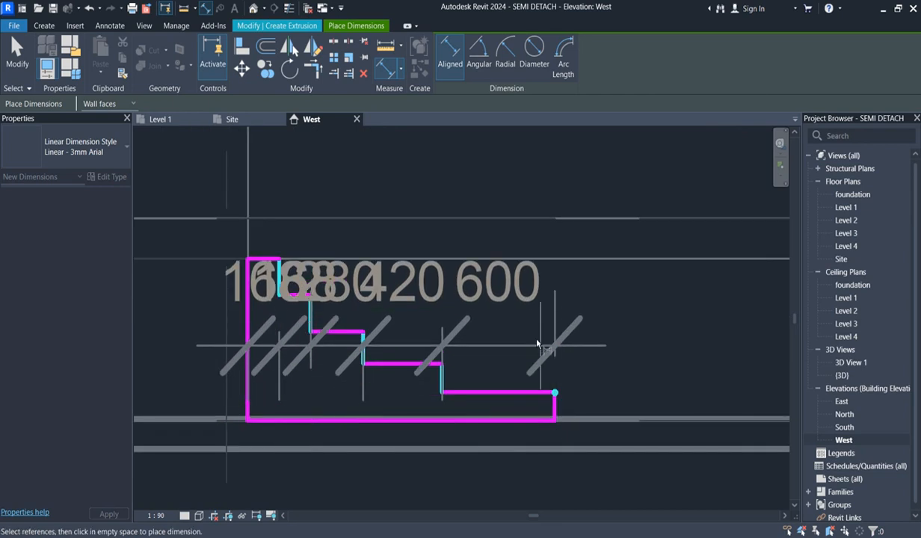
left_click(538, 324)
scroll(407, 441, "down", 2)
scroll(404, 449, "down", 1)
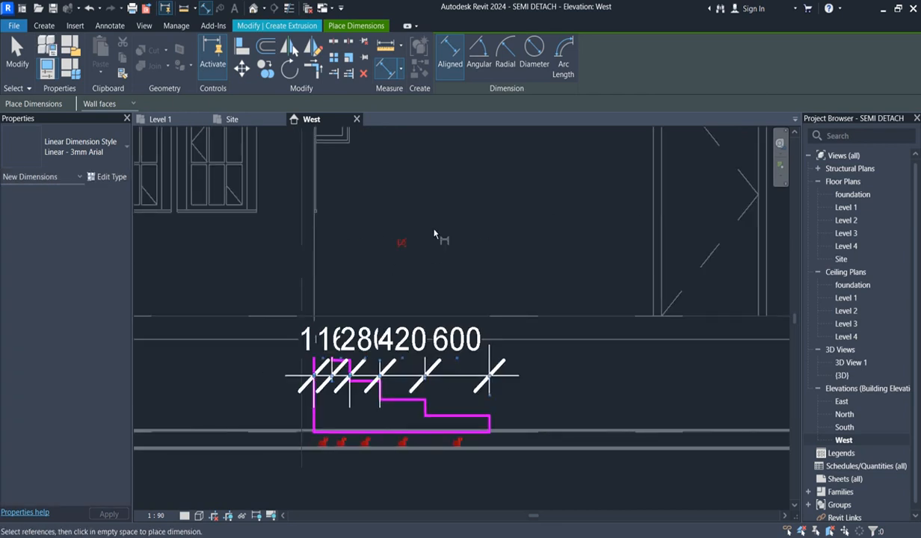
- Make all five treads equal through the dimension string's equality constraint, and delete the string
left_click(402, 244)
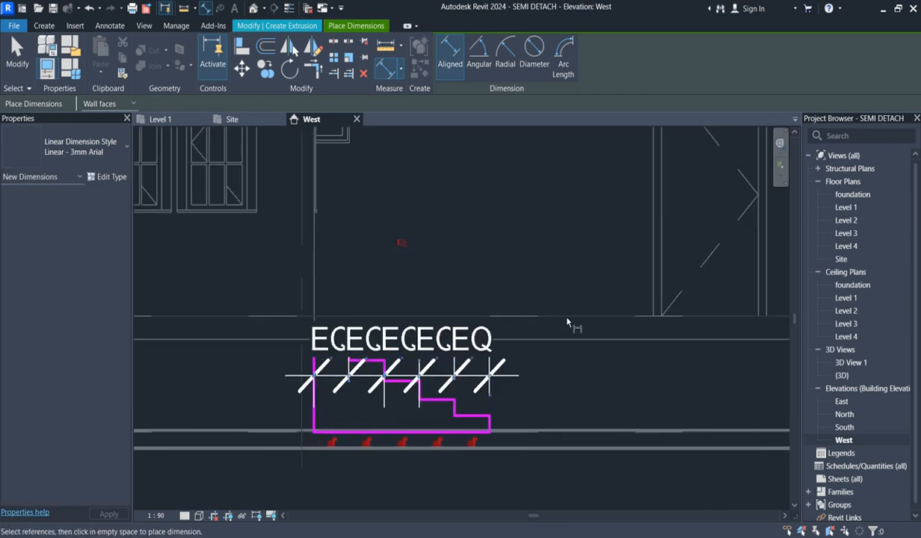
right_click(495, 219)
left_click(539, 230)
right_click(508, 223)
left_click(539, 230)
left_click(449, 343)
key("Delete")
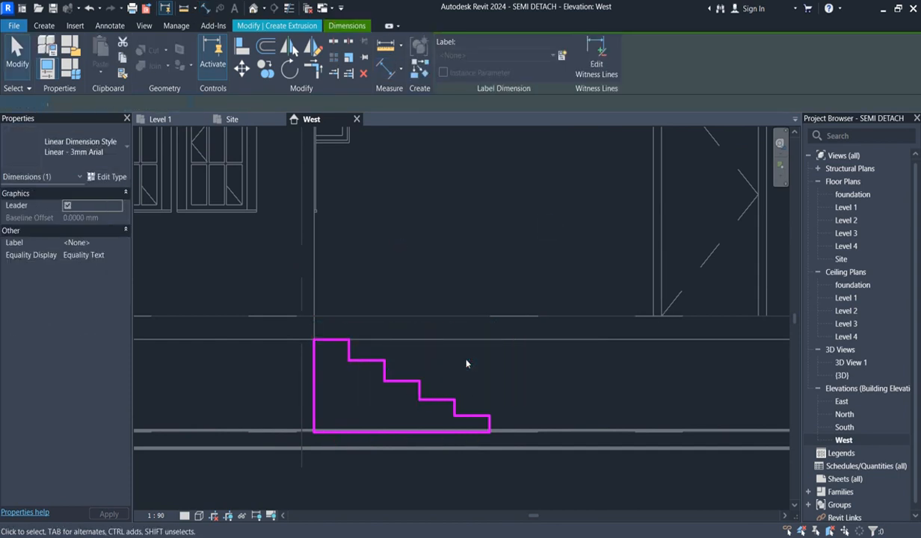
key("Escape")
- Measure the widths of the upper treads in the stair sketch
scroll(485, 407, "down", 1)
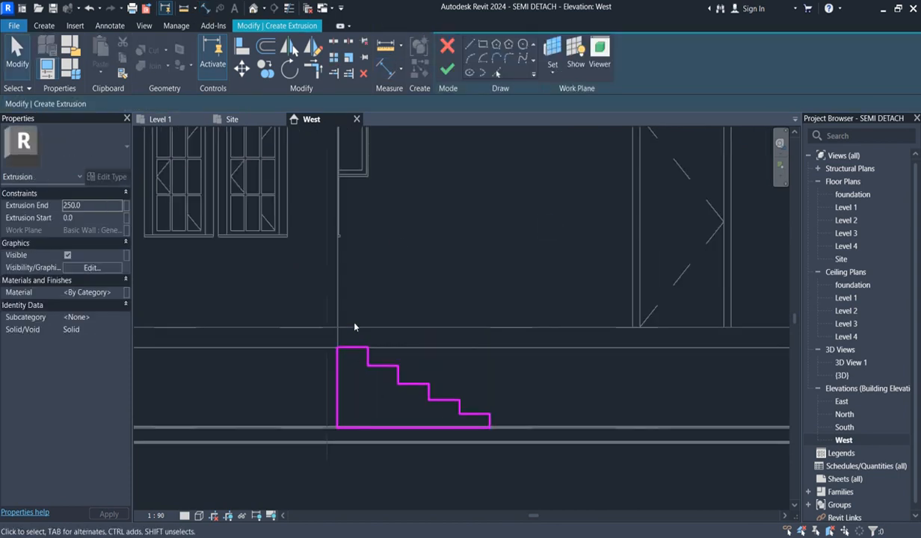
scroll(321, 359, "down", 2)
scroll(325, 362, "up", 2)
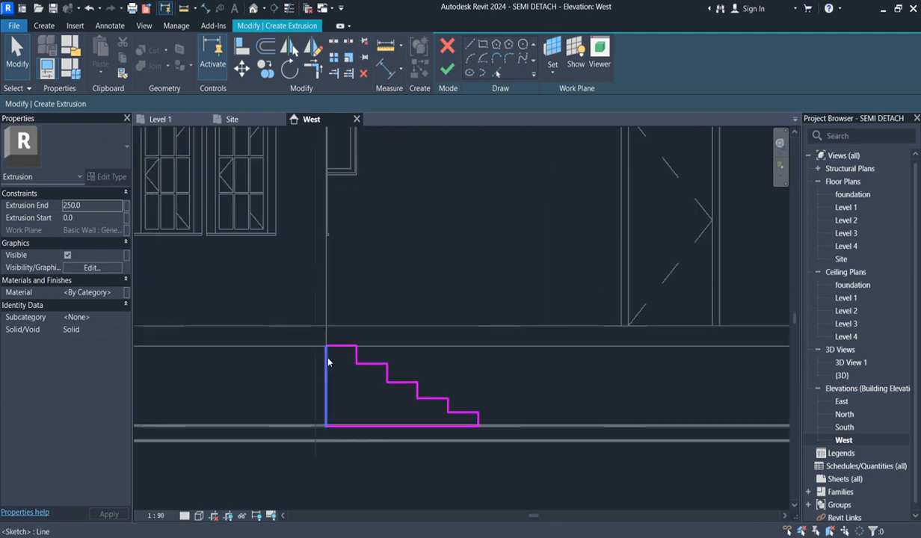
left_click(388, 67)
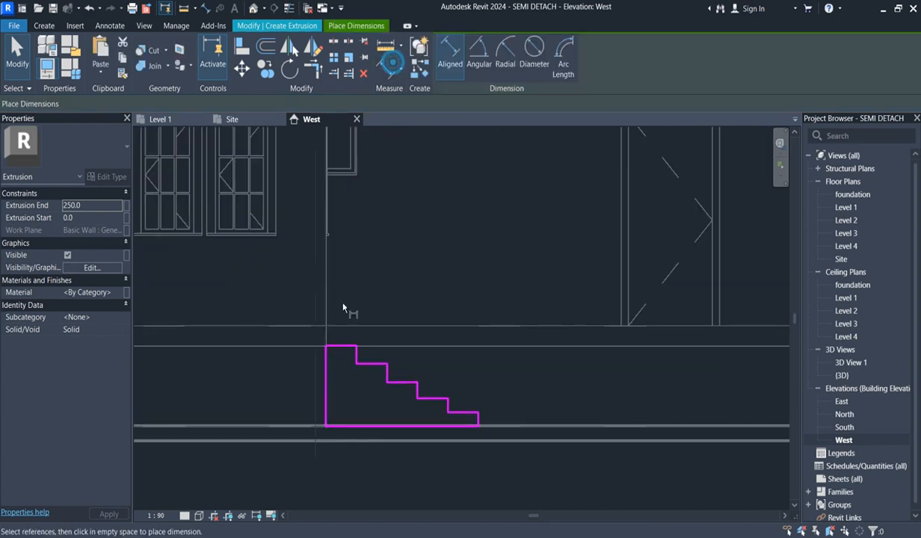
left_click(356, 361)
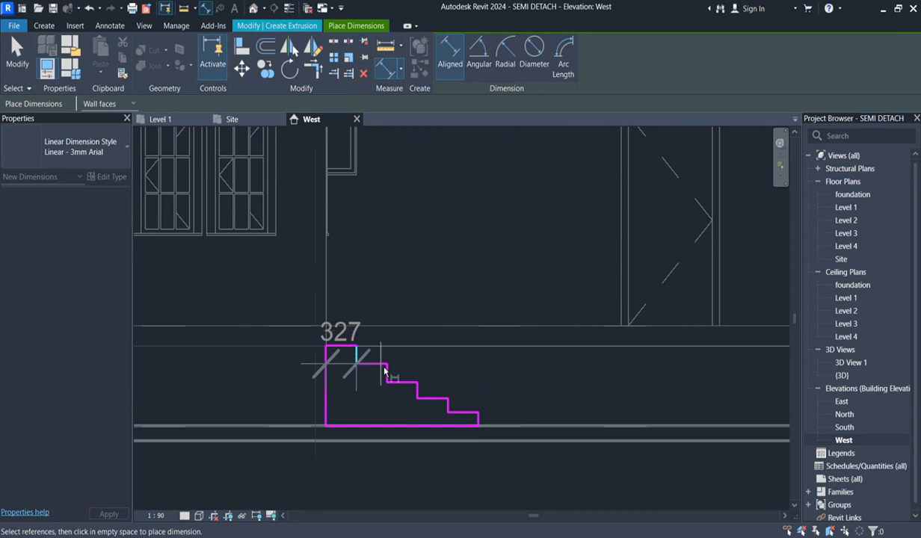
left_click(386, 372)
left_click(417, 384)
key("Escape")
key("Escape")
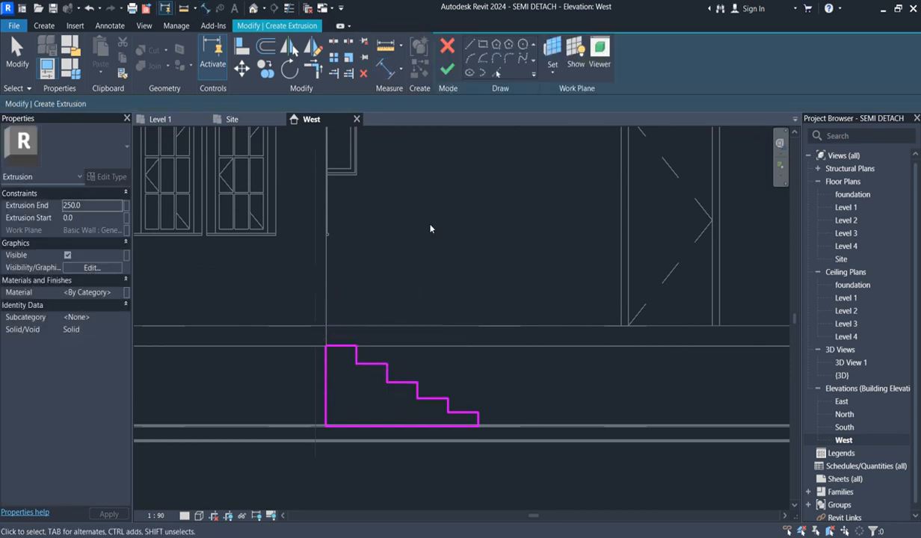
right_click(428, 214)
left_click(478, 224)
- Finish the stair extrusion sketch and open the South elevation
scroll(277, 381, "down", 3)
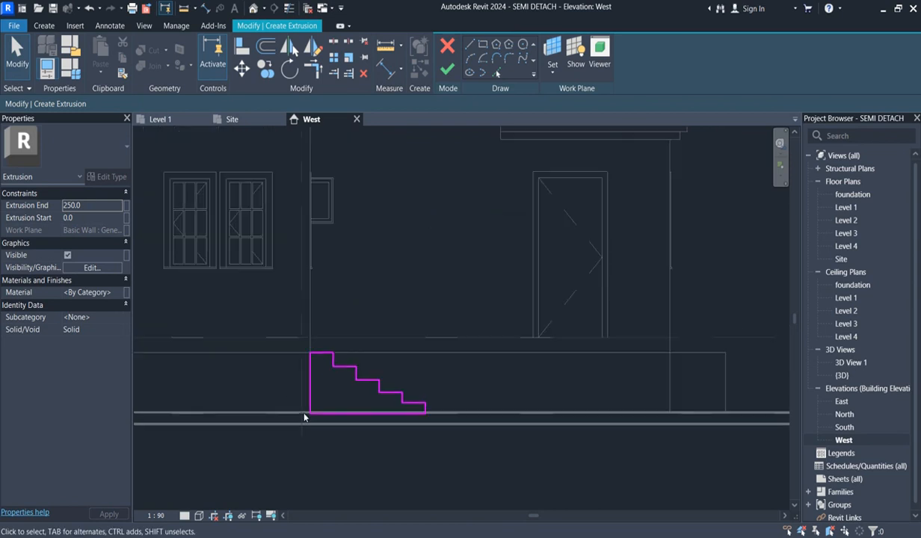
left_click(444, 69)
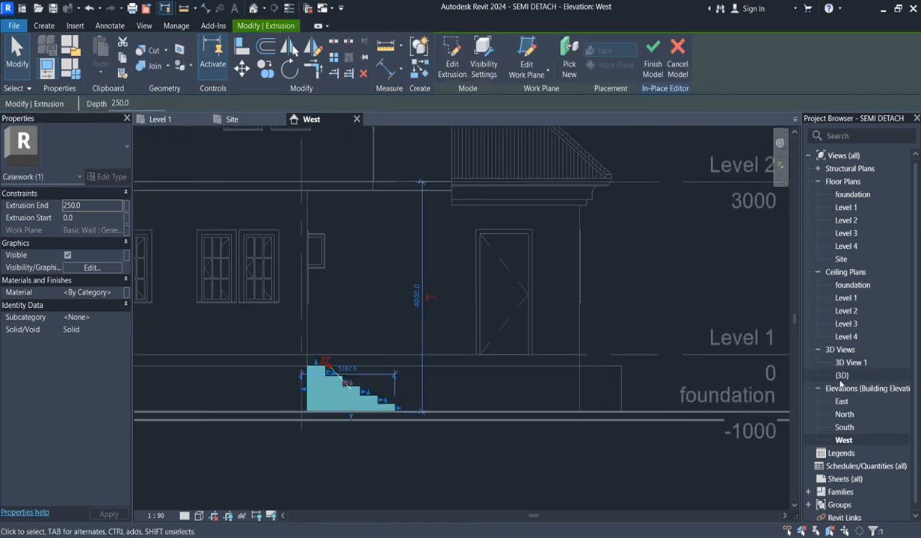
double_click(844, 426)
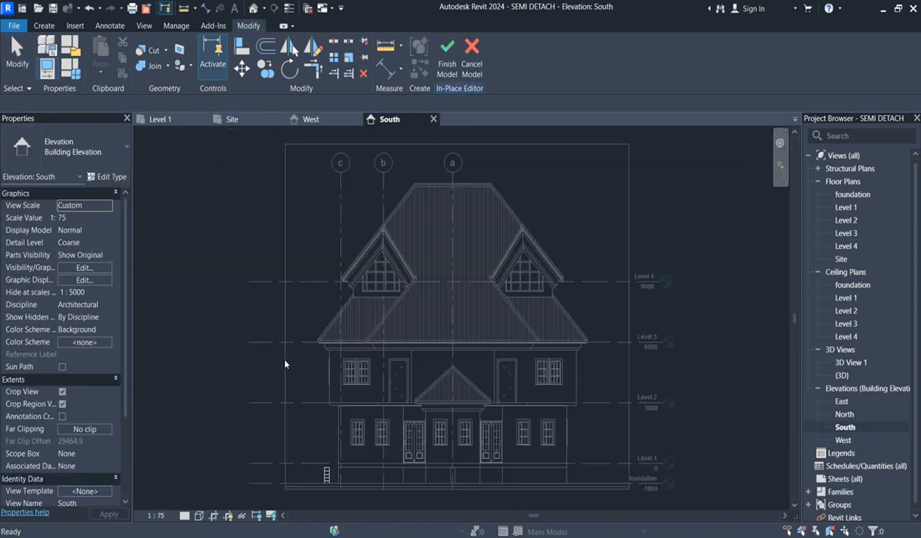
- Stretch the steps' extrusion to sit below the double doors nearest grid b, about 1219 mm wide
scroll(337, 483, "up", 3)
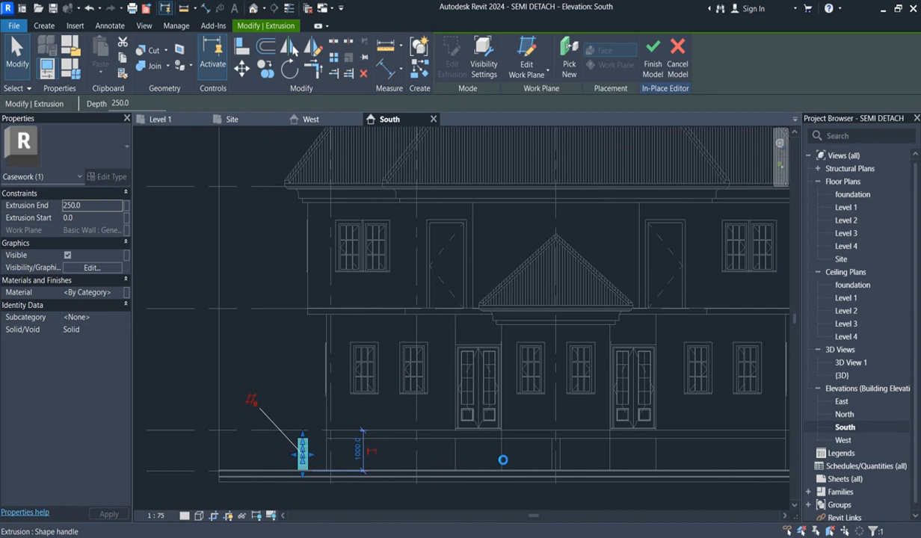
left_click_drag(310, 453, 496, 455)
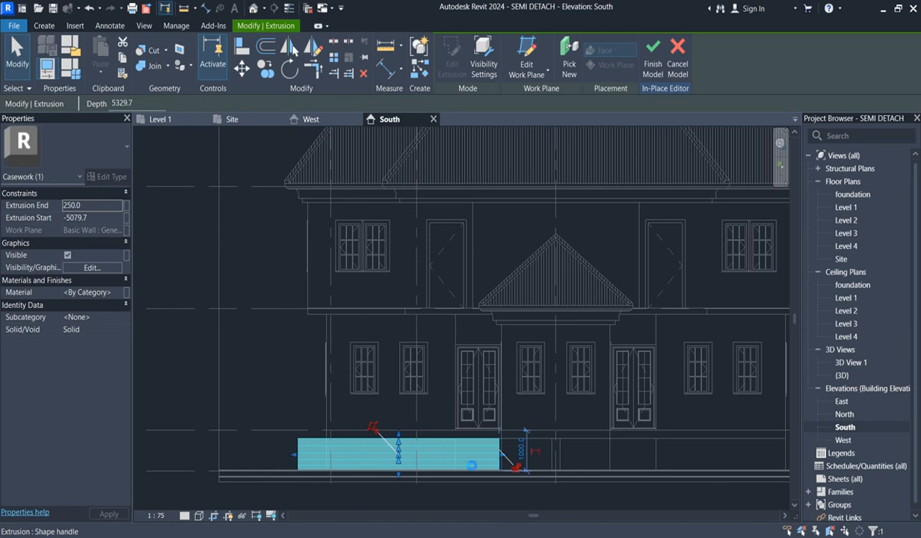
left_click_drag(294, 454, 465, 460)
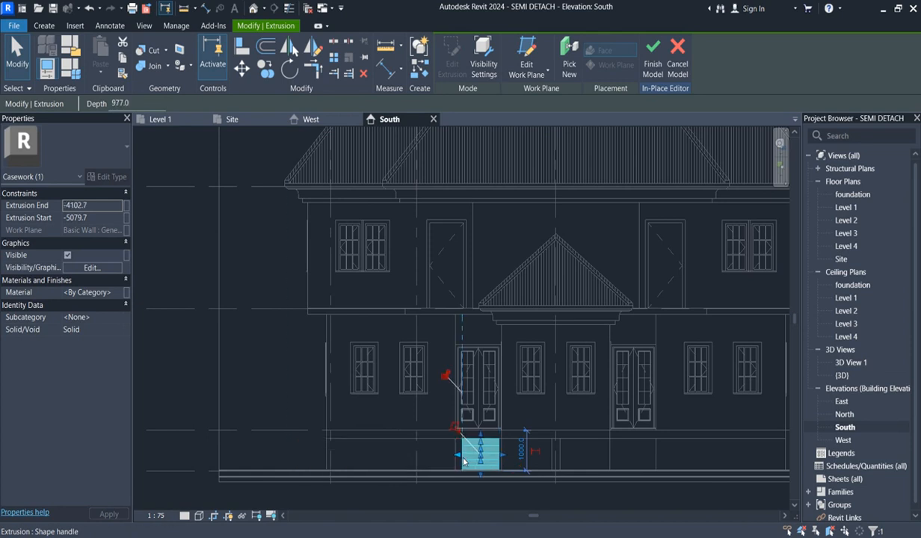
scroll(464, 461, "up", 3)
left_click_drag(456, 457, 453, 457)
left_click_drag(545, 454, 551, 454)
scroll(478, 384, "down", 2)
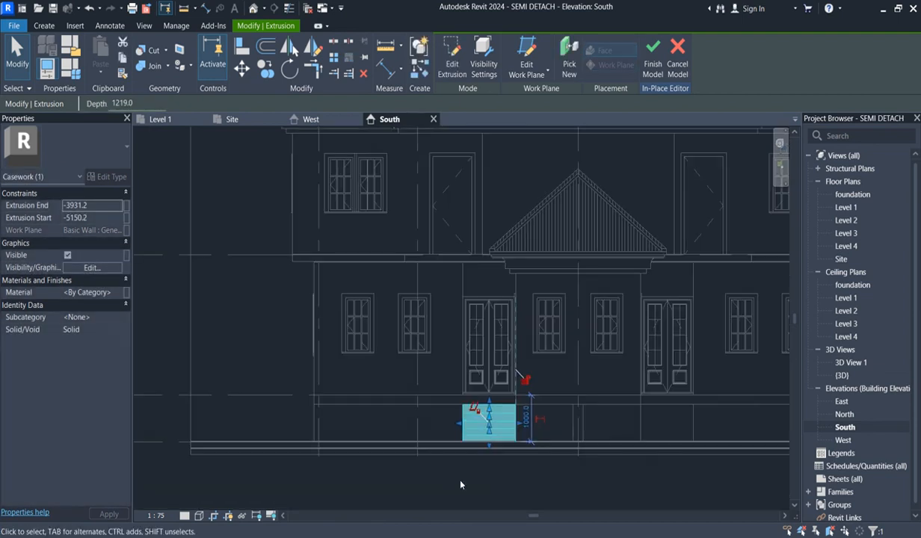
left_click(460, 482)
- Assign the Air Infiltration Barrier(7) material to the steps' extrusion
scroll(466, 419, "down", 3)
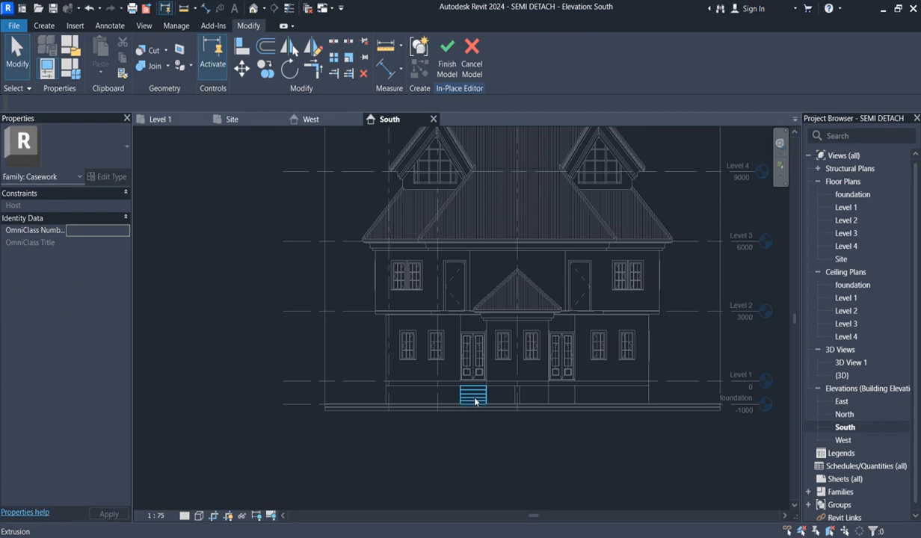
left_click(475, 404)
left_click(118, 293)
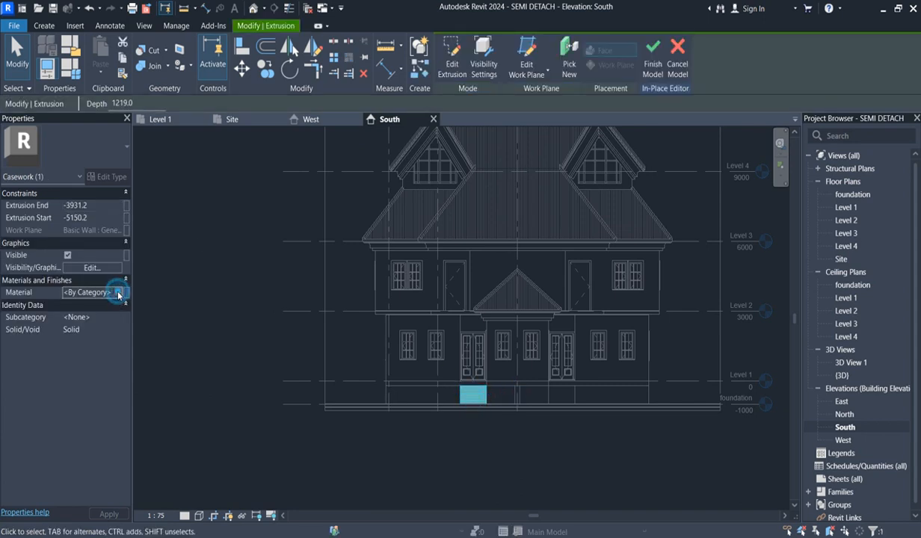
left_click(118, 294)
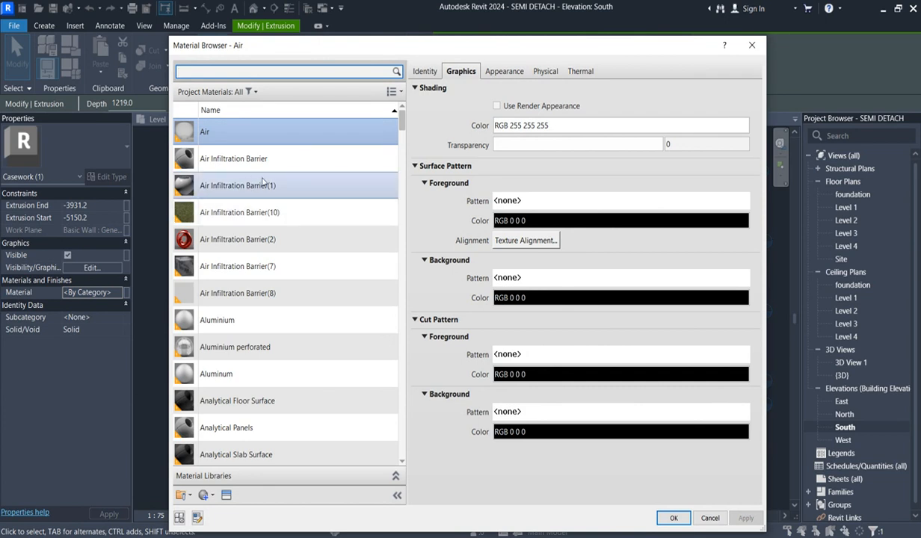
left_click(230, 267)
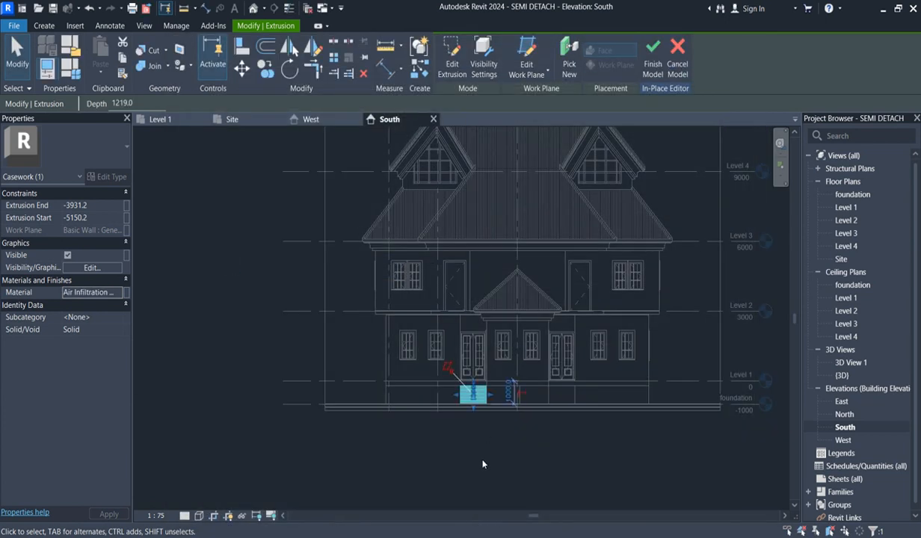
left_click(481, 467)
scroll(475, 423, "up", 3)
scroll(462, 474, "down", 2)
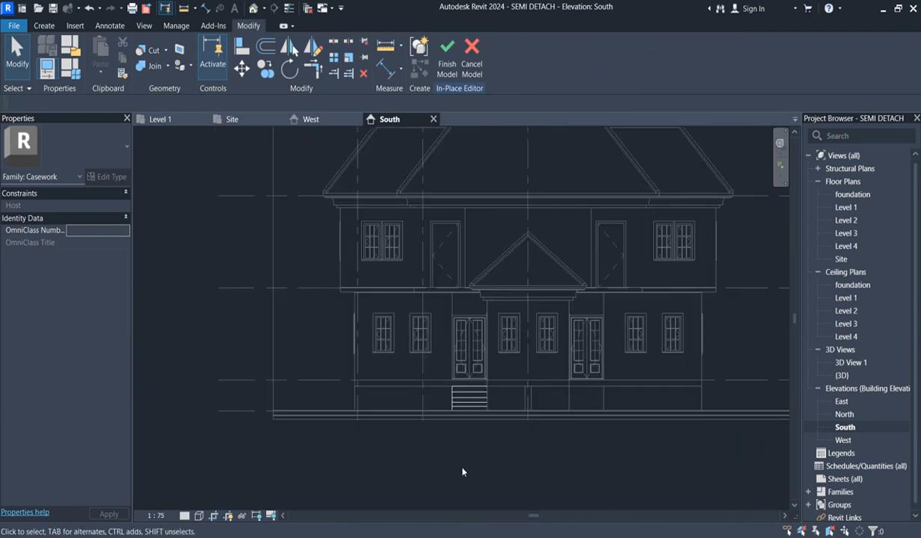
- Mirror a copy of the steps about a vertical axis drawn on grid a, placing it below the other double doors
left_click(467, 402)
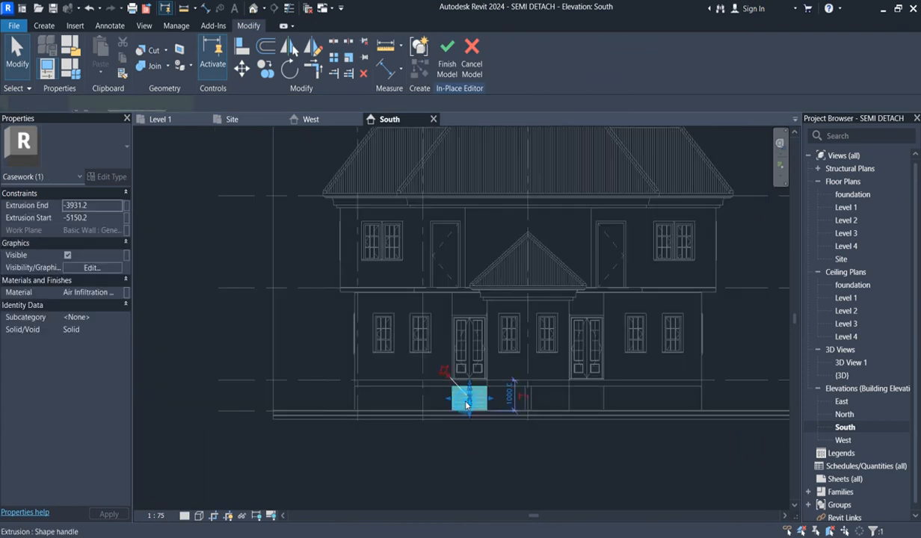
left_click(313, 48)
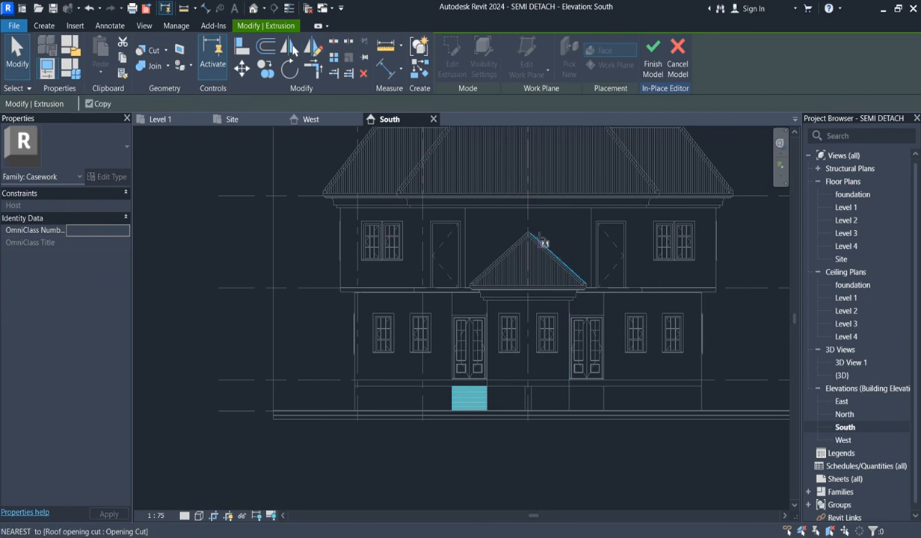
scroll(525, 221, "up", 2)
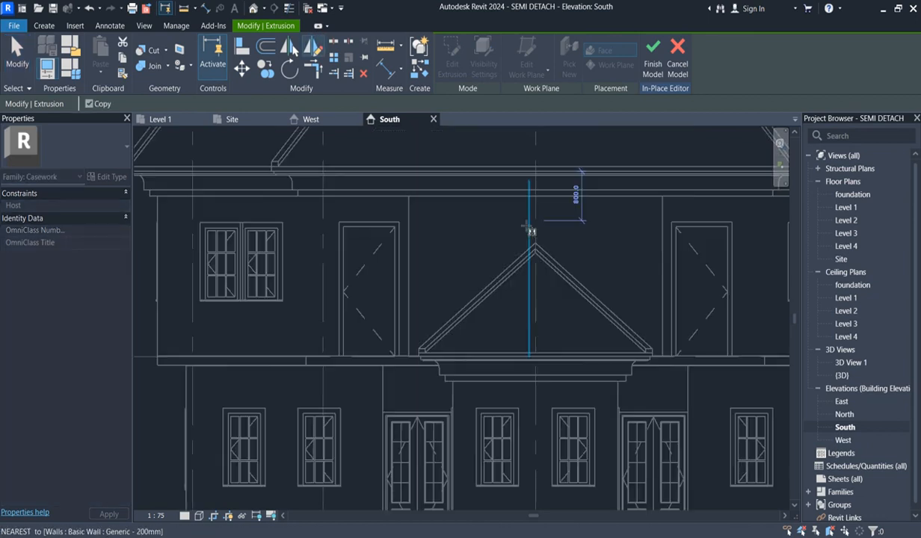
left_click(535, 219)
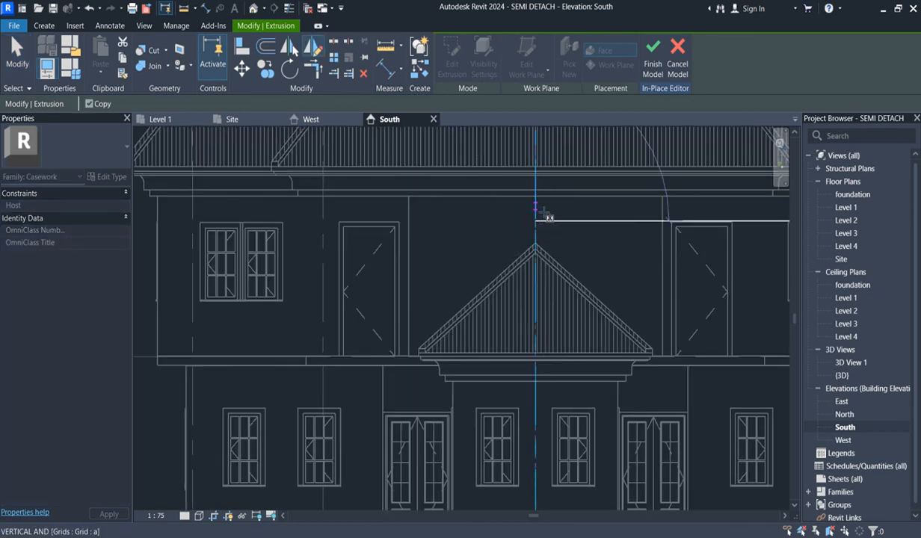
left_click(535, 198)
scroll(531, 225, "down", 2)
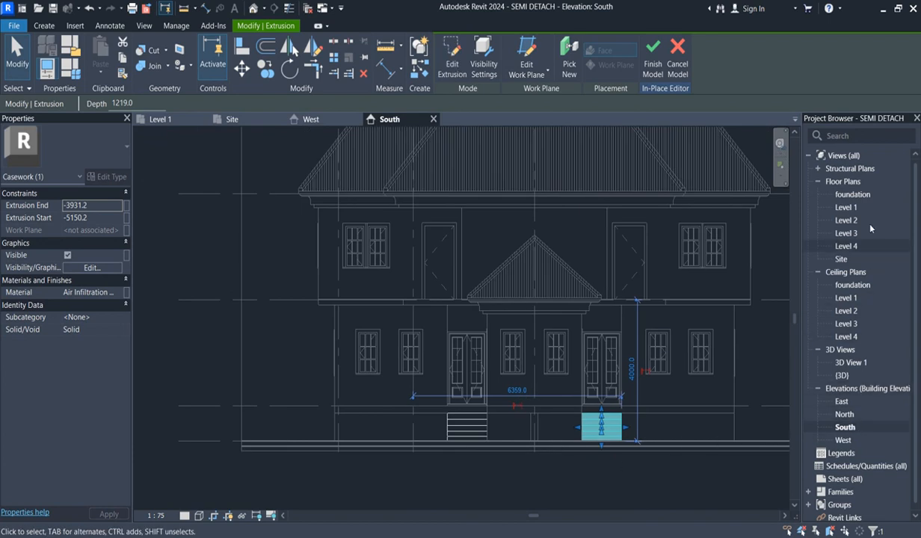
- In the West elevation, mirror a copy of the selected steps about a vertical axis drawn through the roof apex
double_click(843, 440)
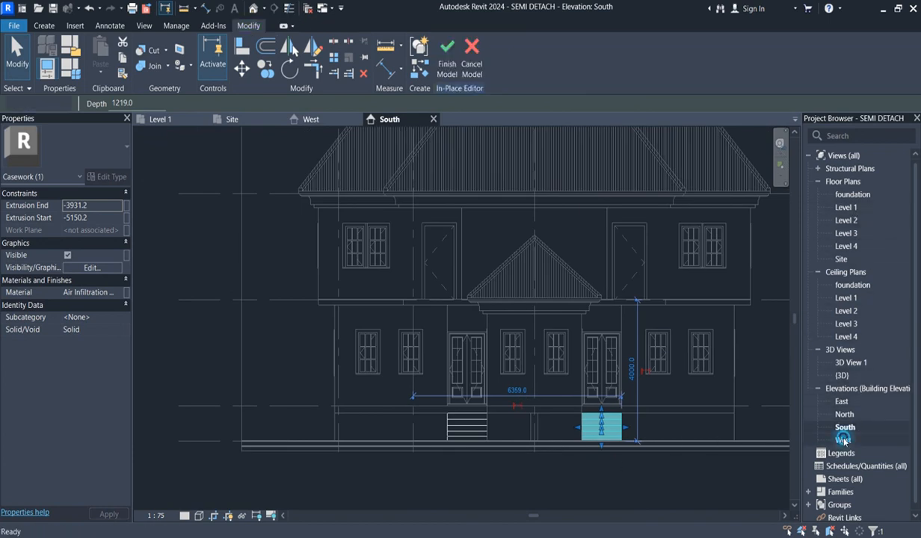
scroll(493, 392, "down", 2)
scroll(515, 401, "down", 2)
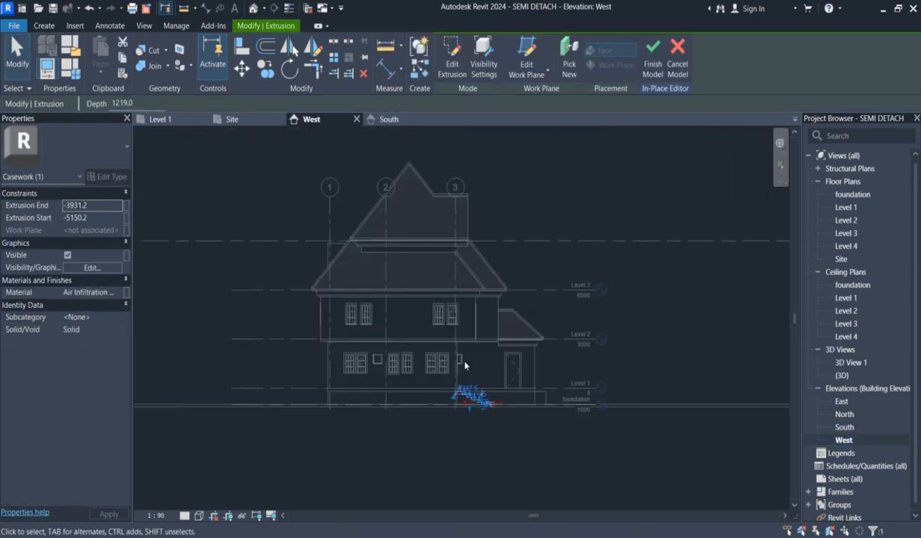
left_click(313, 48)
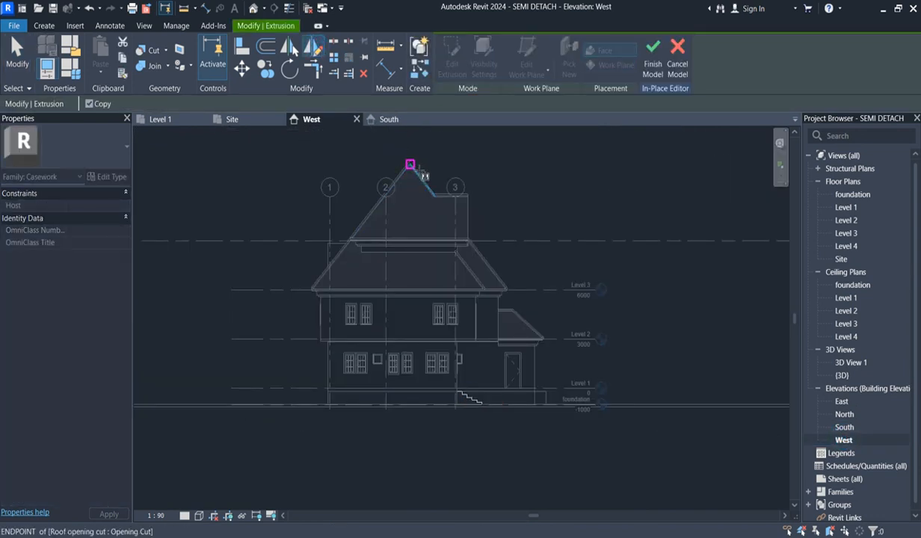
left_click(410, 166)
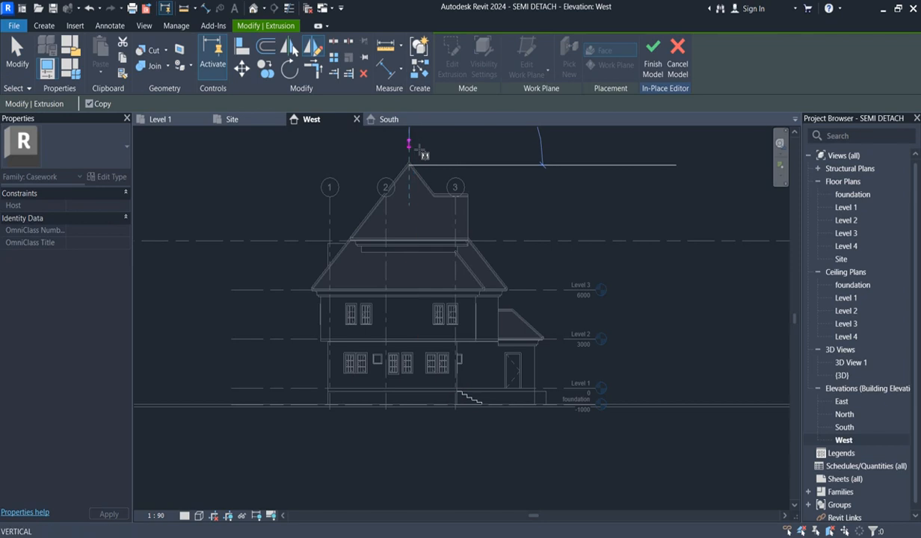
left_click(415, 147)
scroll(328, 399, "up", 3)
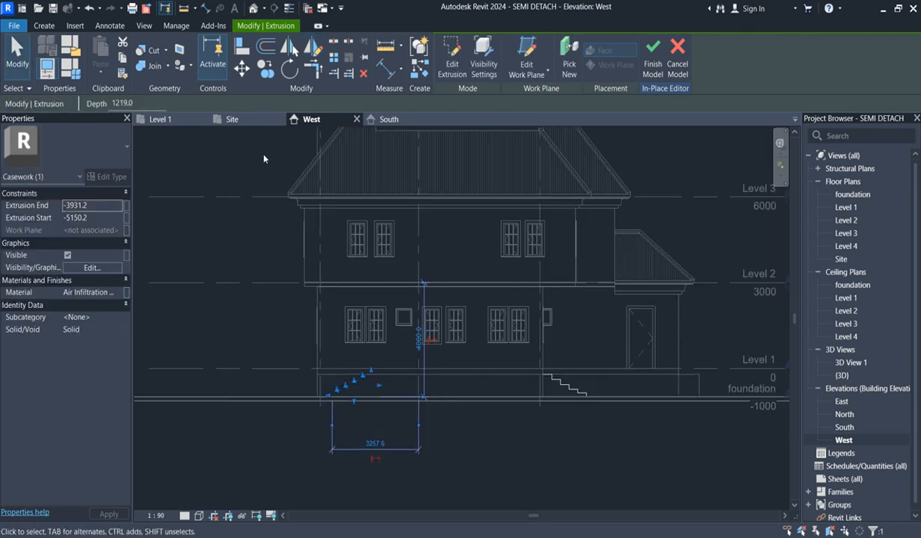
- Move the mirrored steps horizontally so that they meet the outer face of the rear wall at grid 1
left_click(239, 67)
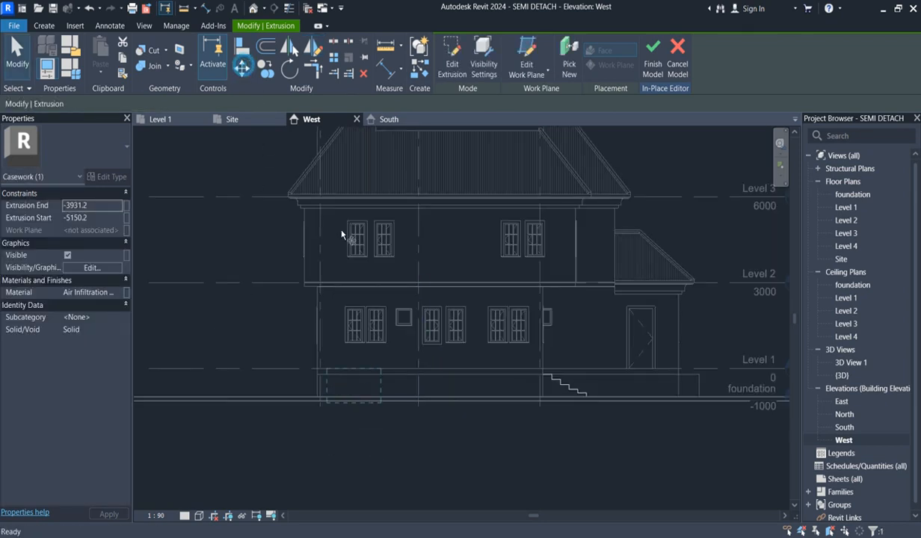
left_click(382, 371)
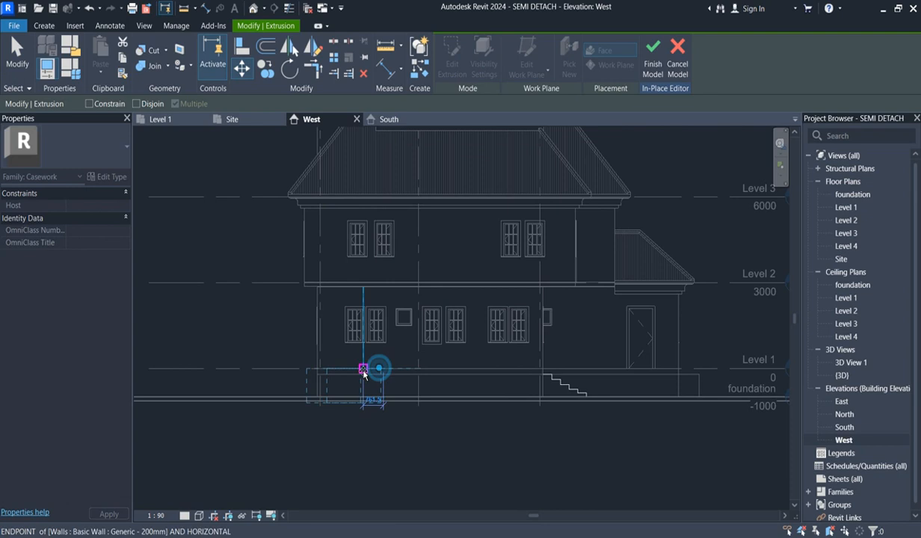
left_click(322, 370)
left_click(456, 489)
scroll(314, 404, "up", 5)
left_click_drag(198, 318, 327, 451)
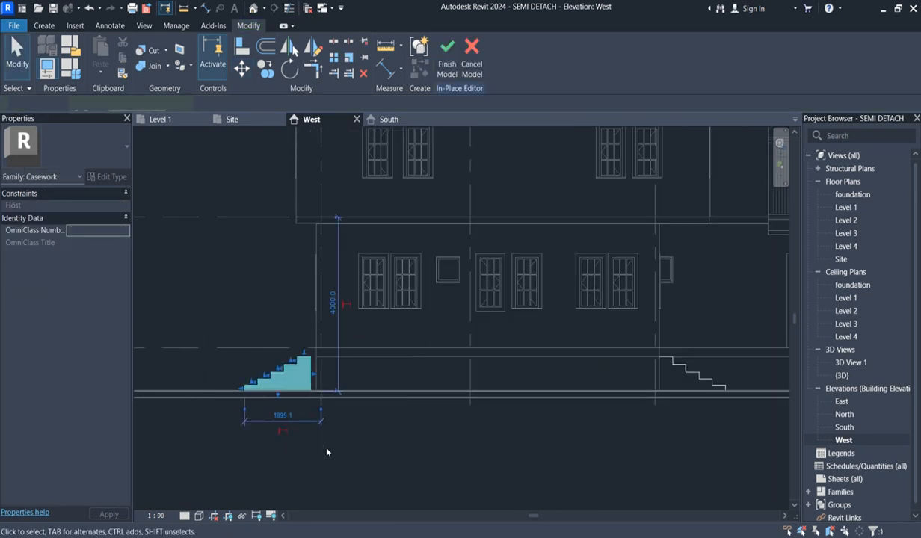
scroll(399, 464, "down", 3)
left_click(390, 461)
scroll(390, 460, "down", 5)
scroll(607, 457, "up", 2)
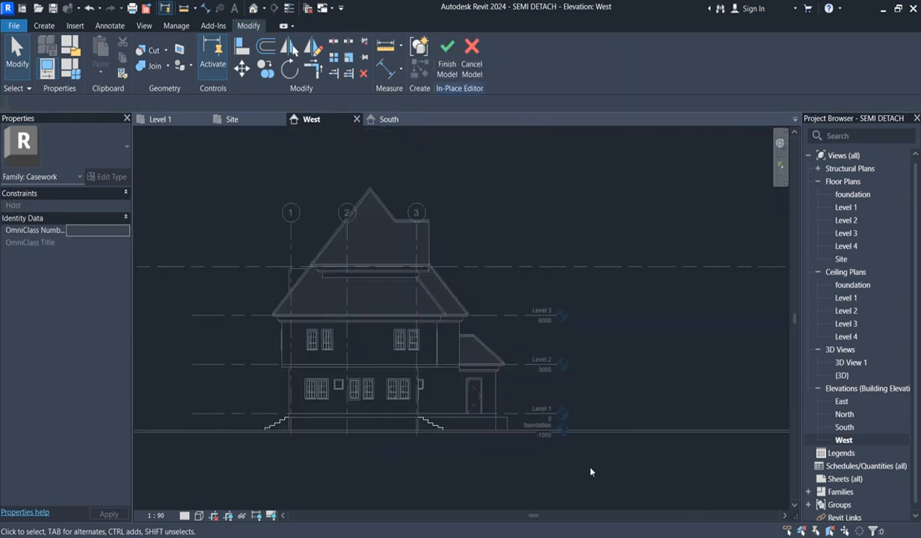
- Select the front steps beside grid 3 and rotate a copy about 90° clockwise in the Level 1 floor plan
scroll(416, 199, "up", 1)
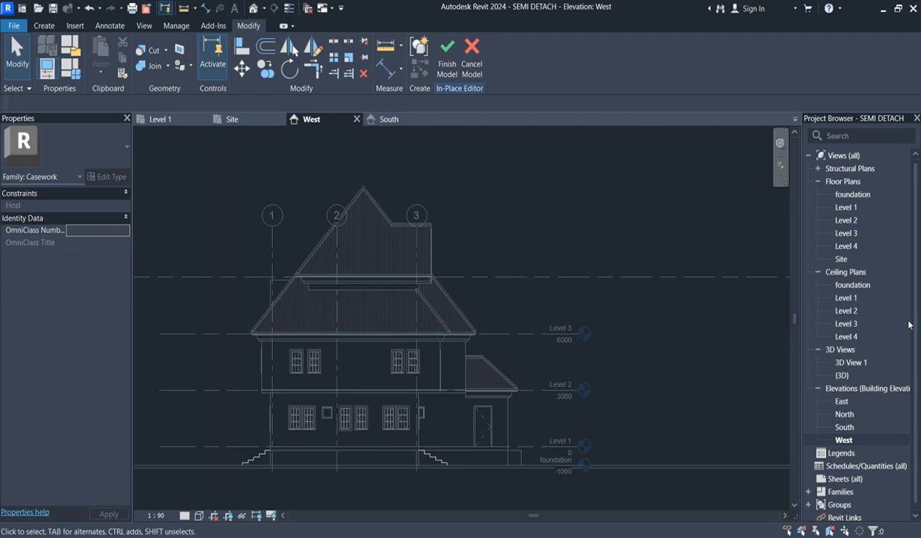
left_click(425, 459)
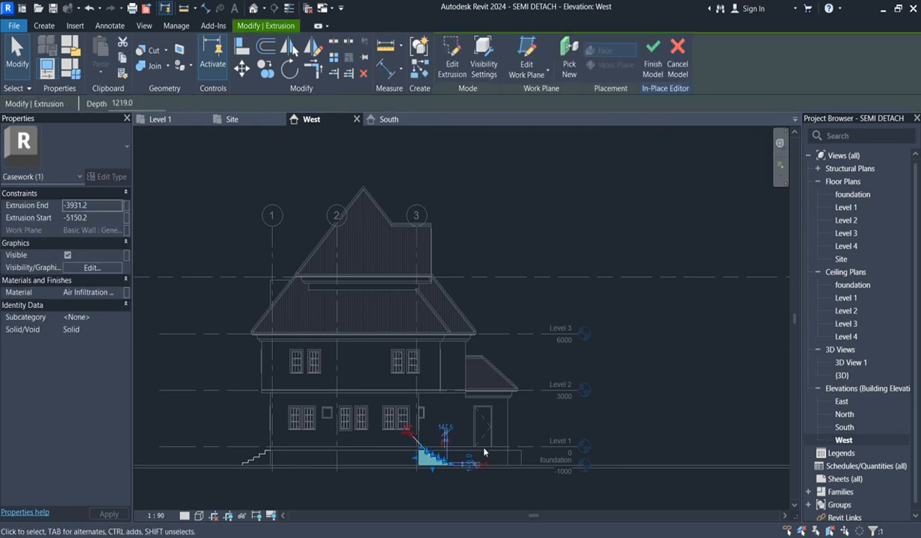
double_click(848, 209)
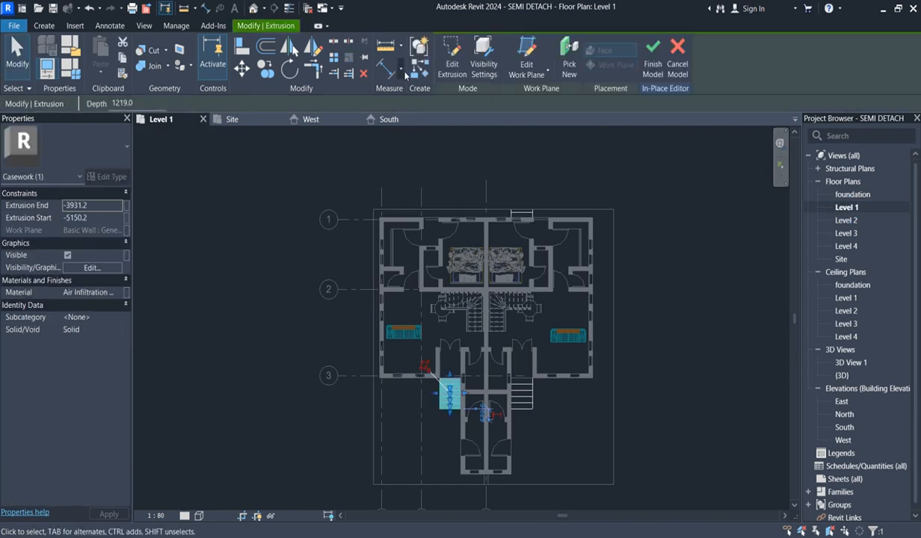
left_click(289, 69)
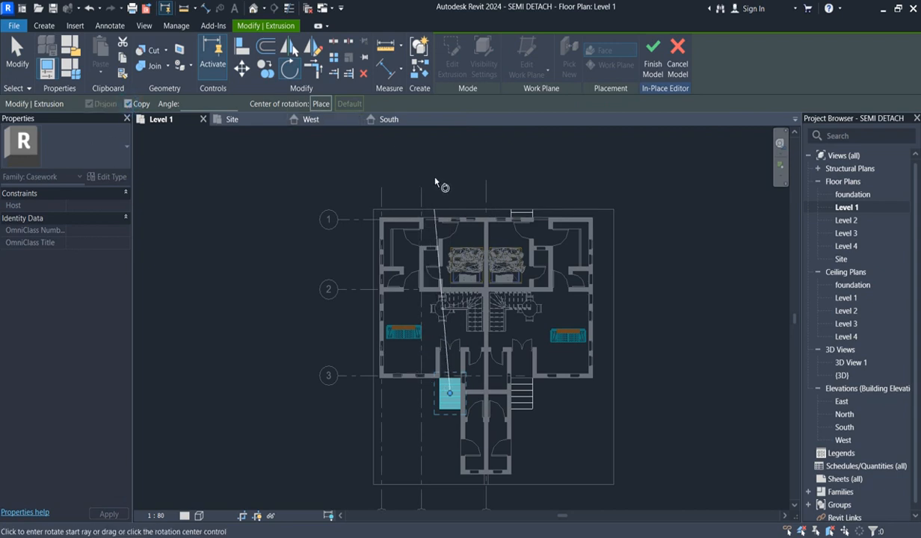
scroll(453, 243, "up", 3)
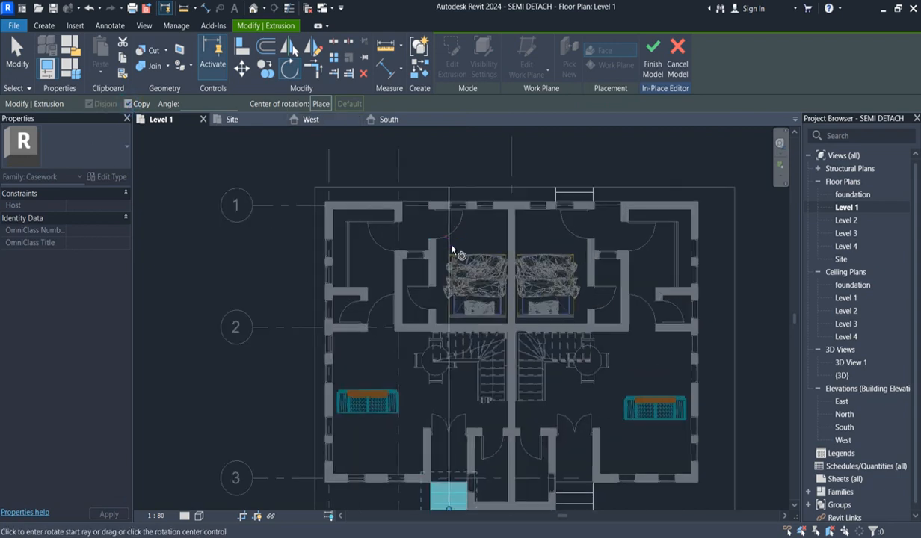
left_click(453, 240)
scroll(486, 245, "down", 1)
scroll(485, 243, "down", 3)
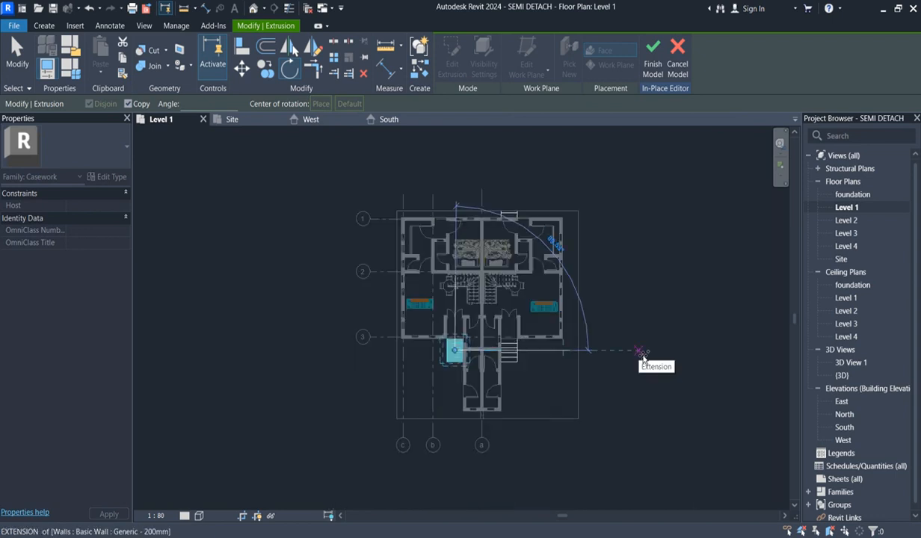
left_click(641, 352)
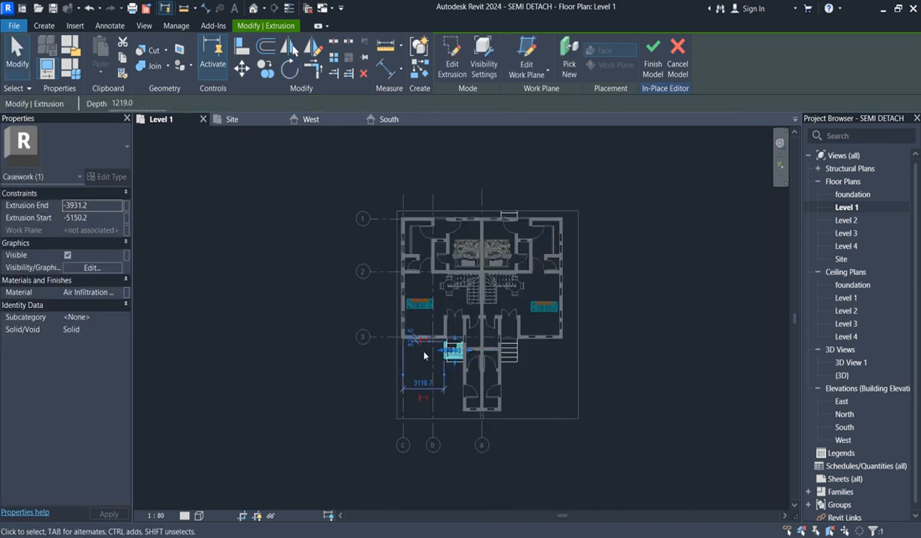
- Move the rotated steps along the projecting front block to sit outside its side door on the grid b side
scroll(441, 355, "up", 2)
left_click(241, 69)
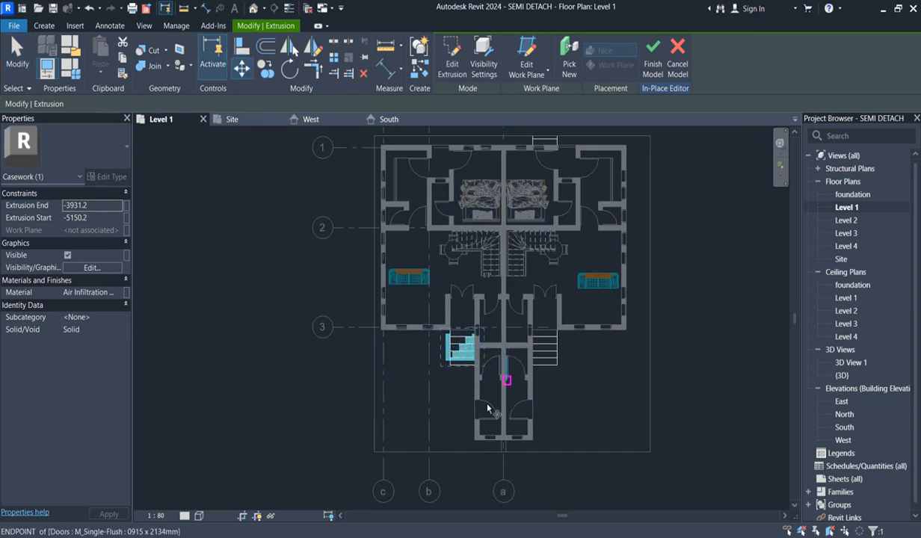
left_click(473, 356)
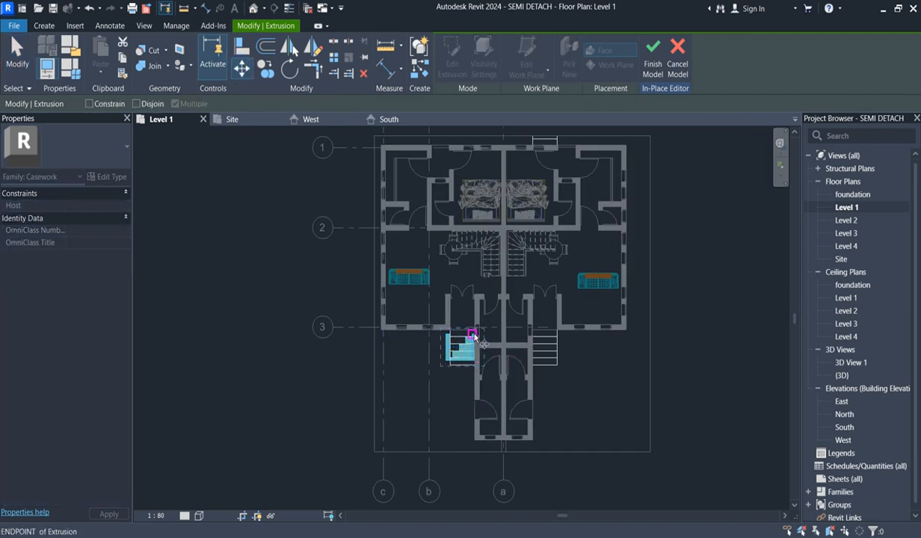
left_click(476, 417)
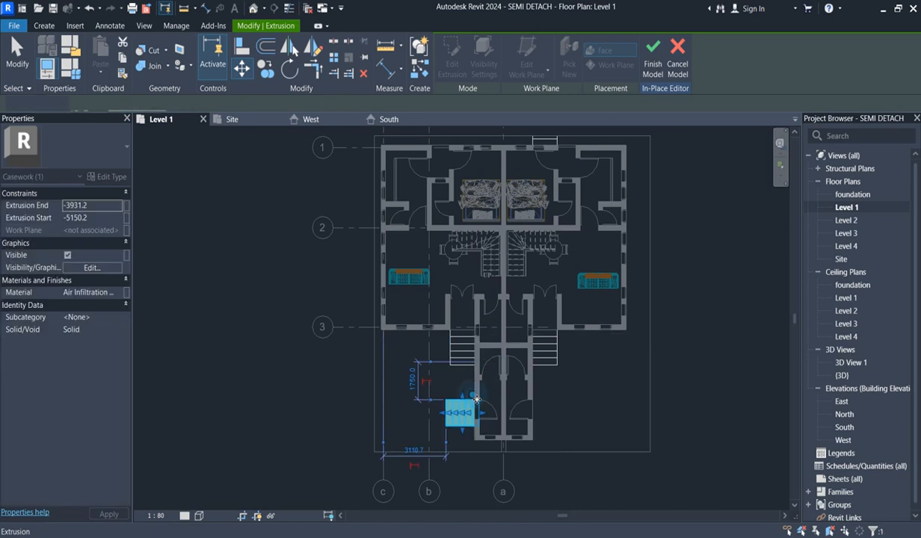
scroll(503, 450, "up", 3)
left_click(594, 385)
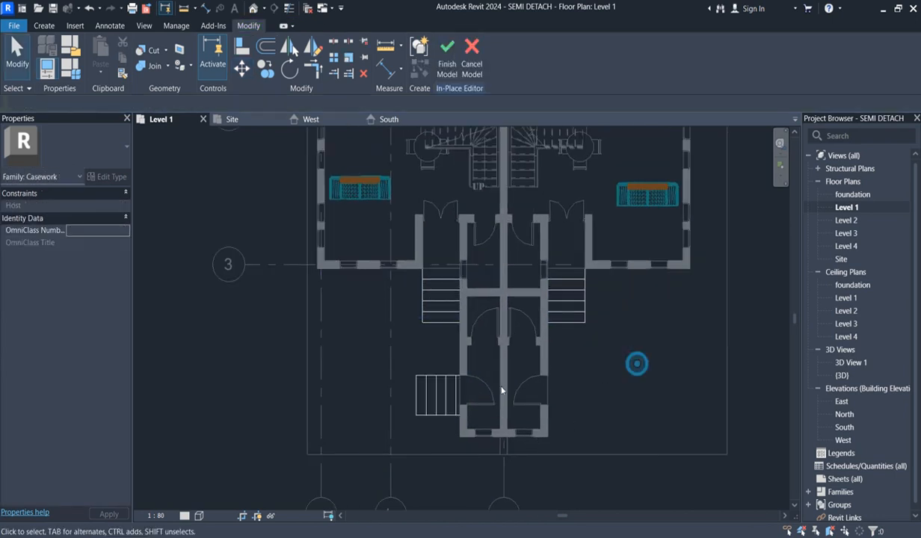
scroll(484, 388, "down", 5)
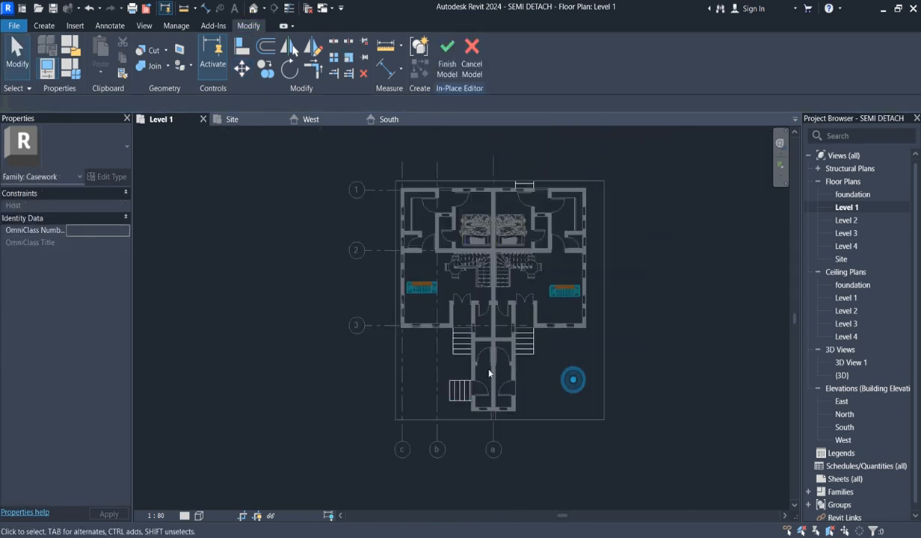
scroll(471, 369, "down", 3)
scroll(470, 393, "up", 3)
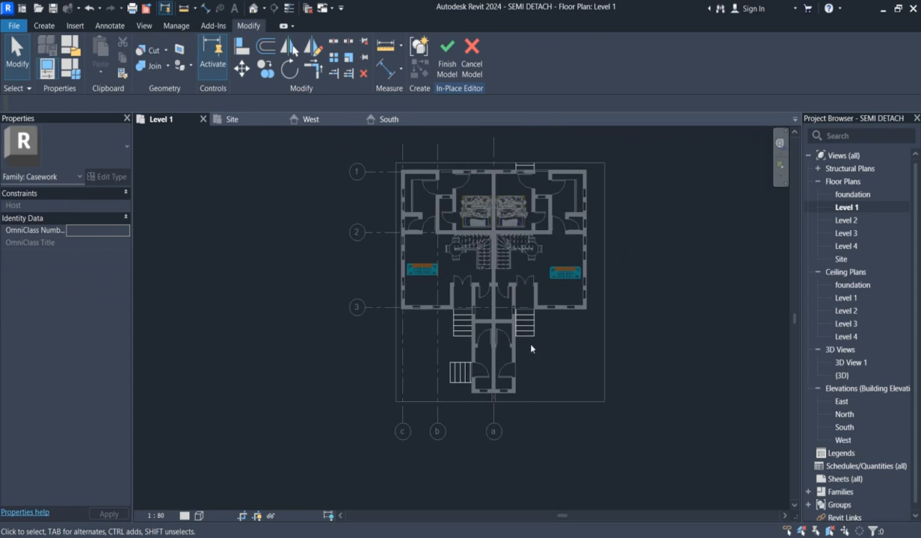
- Mirror a copy of the side-door steps about grid a to the opposite side door
left_click(458, 371)
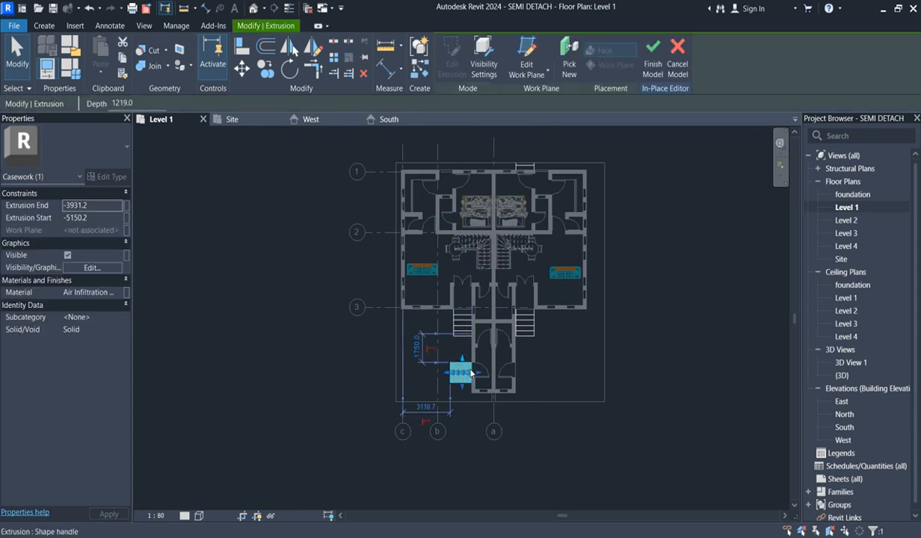
left_click(317, 49)
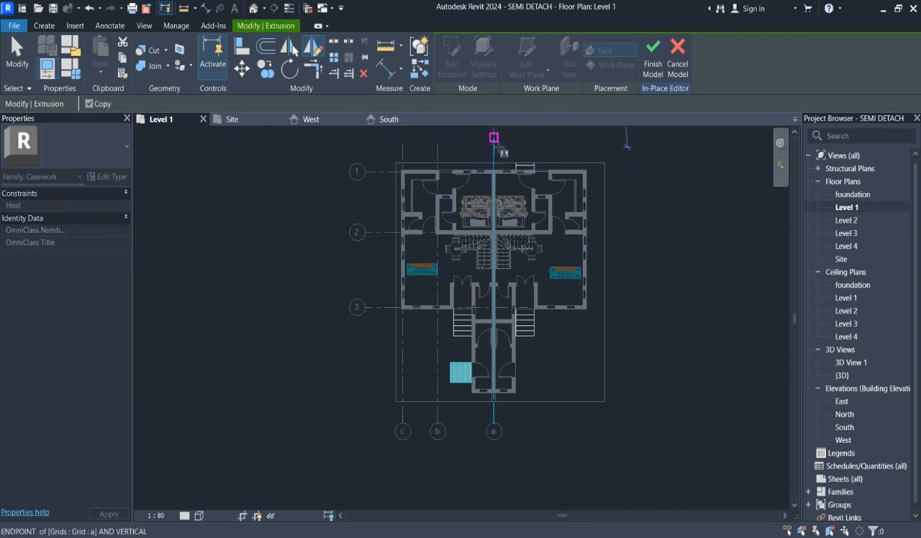
left_click(493, 142)
- Mirror a copy of the rear steps at grid 1 about a vertical axis on grid a
left_click(527, 169)
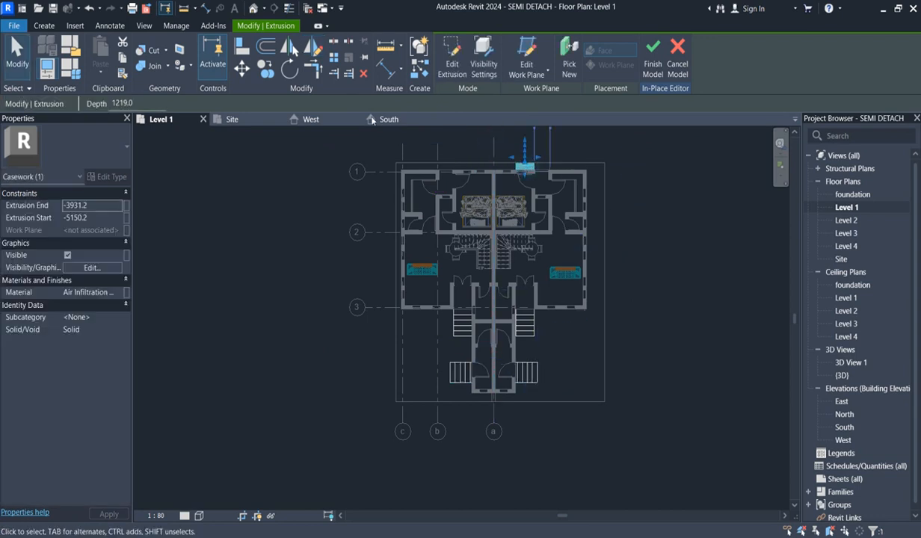
left_click(313, 51)
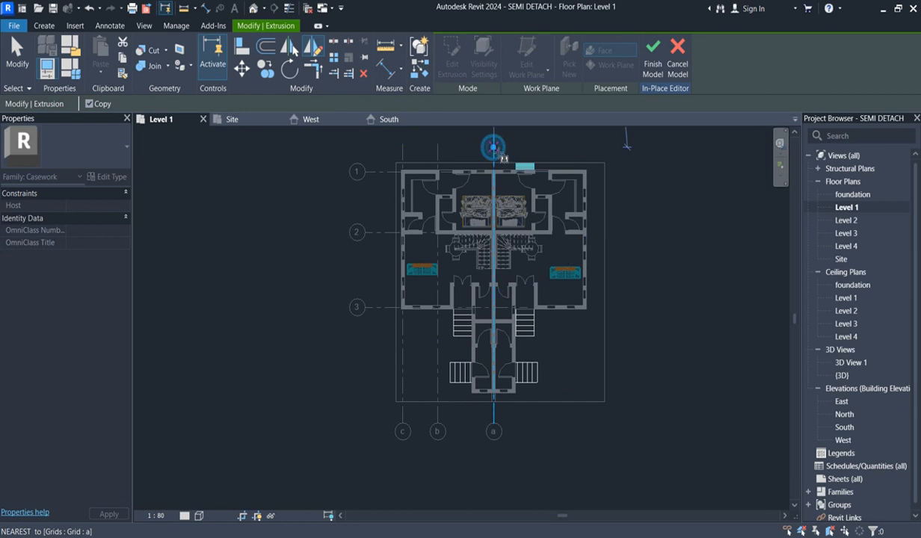
left_click(494, 142)
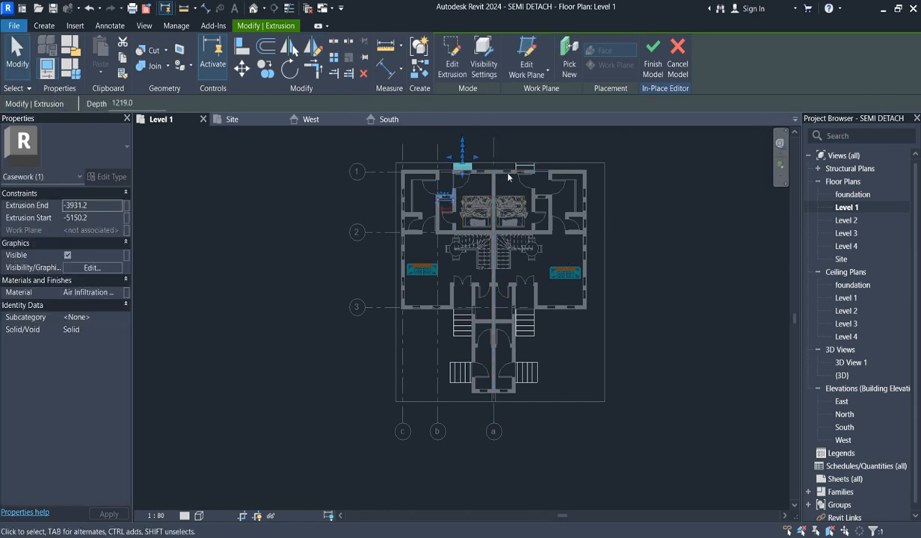
- Move the mirrored rear steps towards grid b so that they line up with the rear door there
scroll(486, 179, "up", 2)
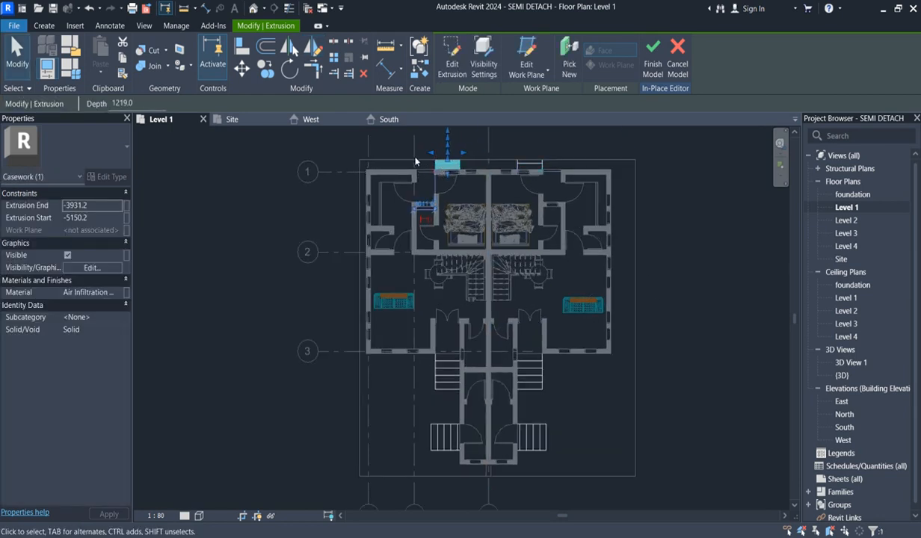
left_click(244, 72)
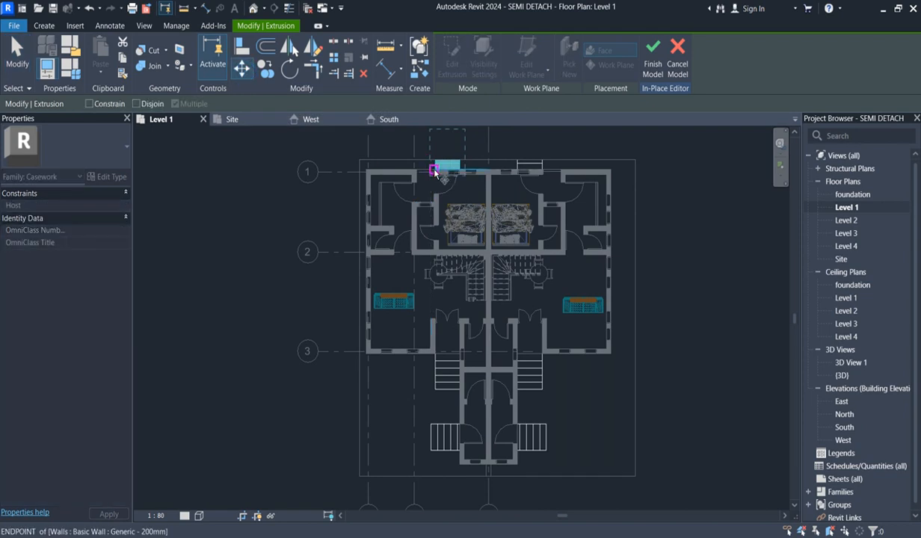
left_click(419, 176)
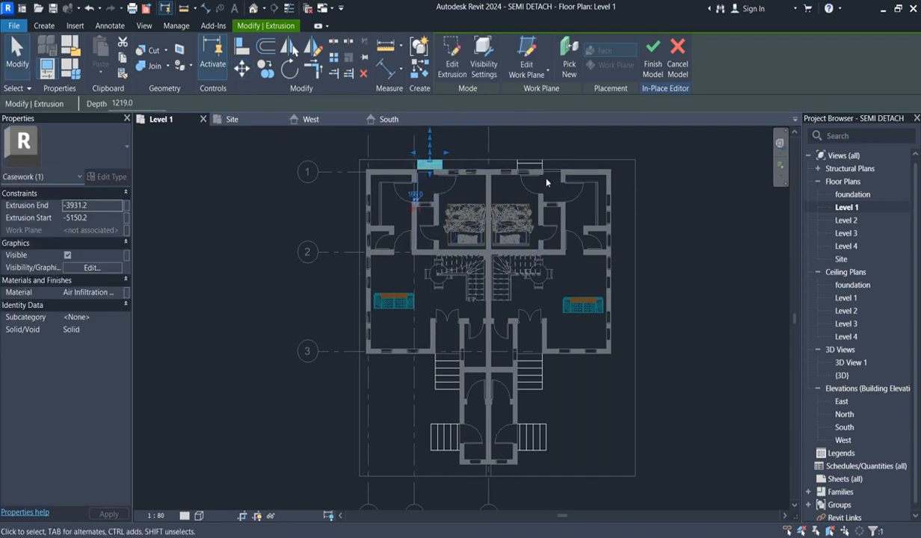
key("Escape")
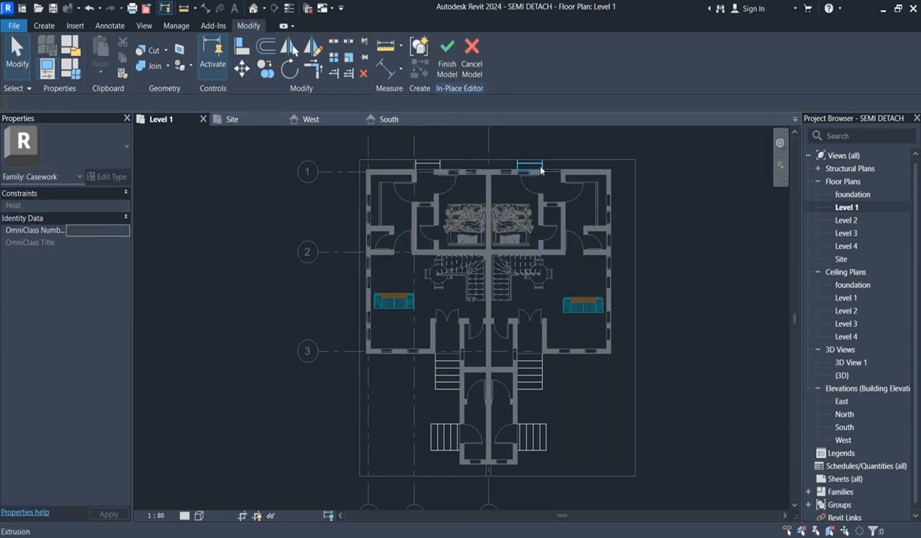
- Shift the original rear steps away from grid a to line up with the other rear door
left_click(541, 170)
left_click_drag(544, 171, 561, 172)
left_click(668, 242)
scroll(584, 318, "down", 2)
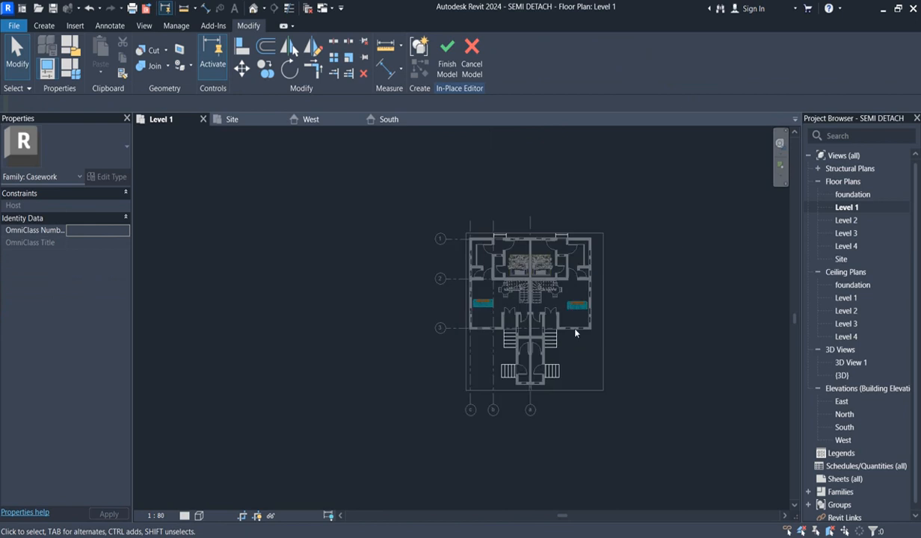
- Finish the in-place model and enlarge the Level 1 crop region beyond the rear steps and slightly outward on the grid c side
left_click(458, 54)
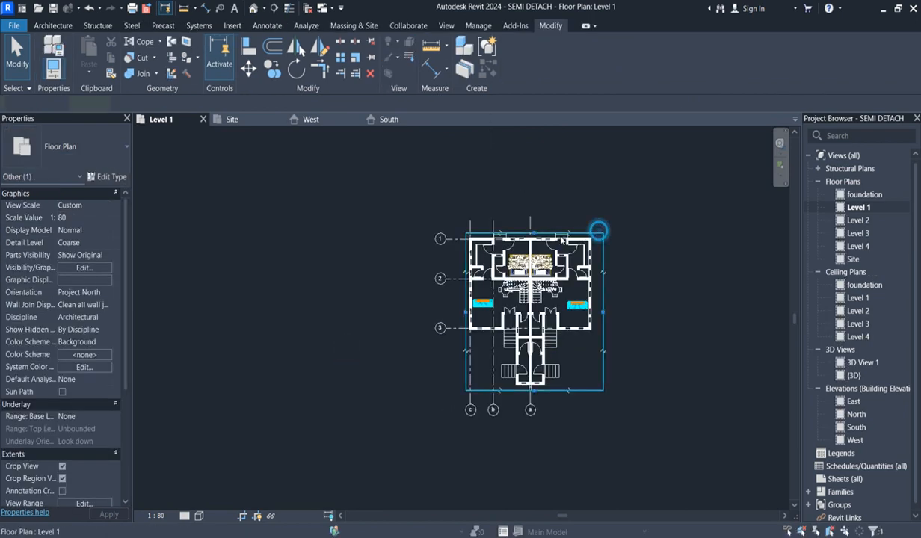
left_click(598, 234)
left_click_drag(538, 238, 535, 219)
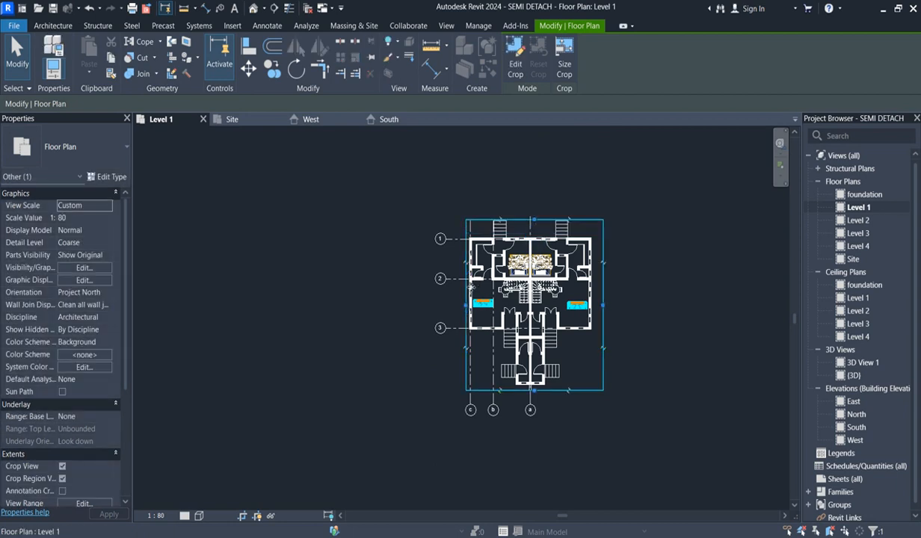
left_click_drag(465, 305, 464, 304)
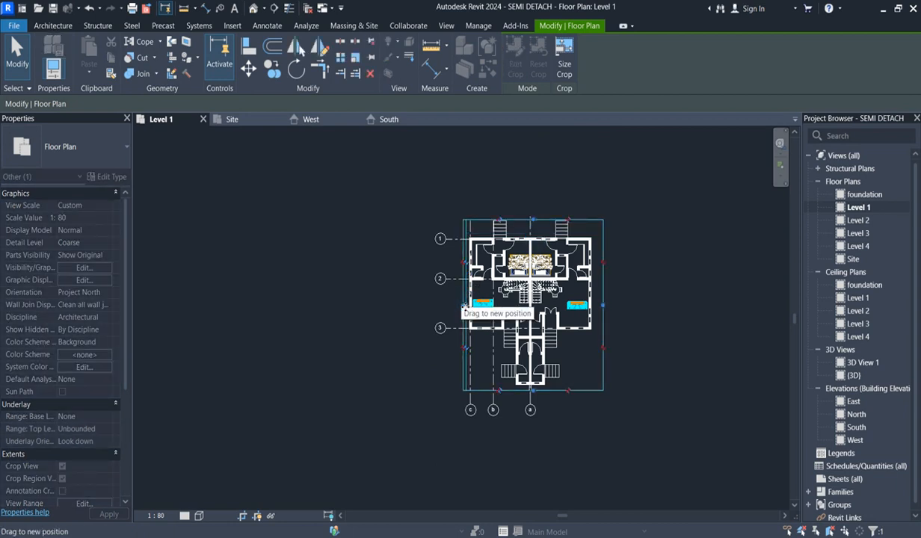
left_click(624, 252)
scroll(606, 247, "up", 3)
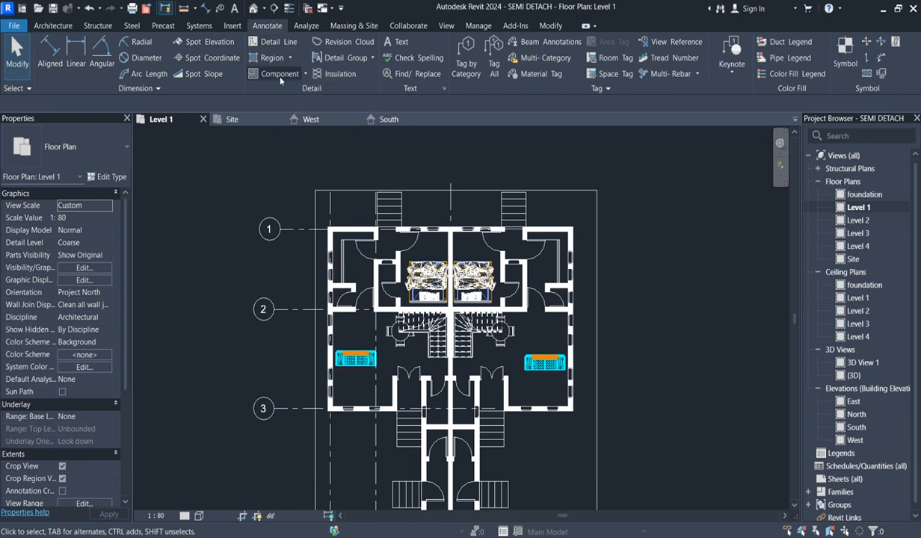
left_click(50, 51)
scroll(340, 240, "up", 2)
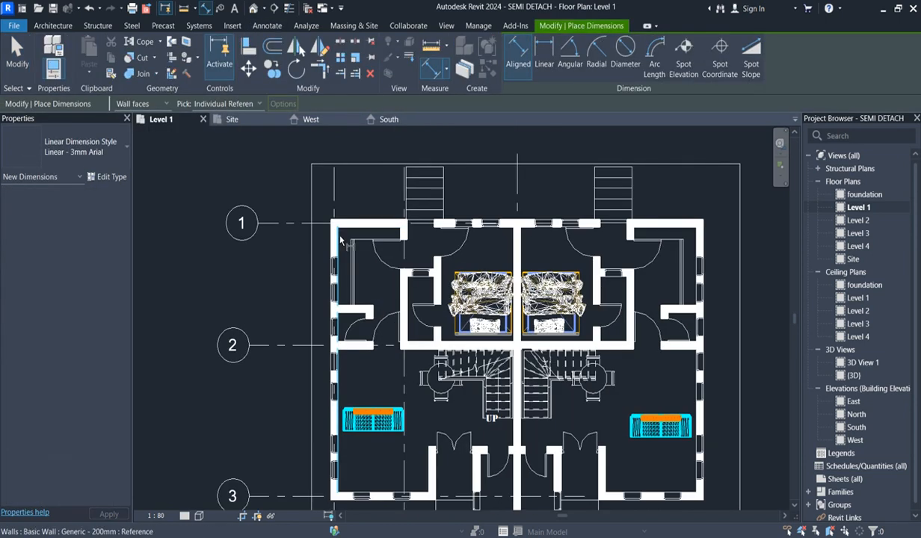
left_click(340, 238)
left_click(401, 286)
scroll(376, 282, "up", 1)
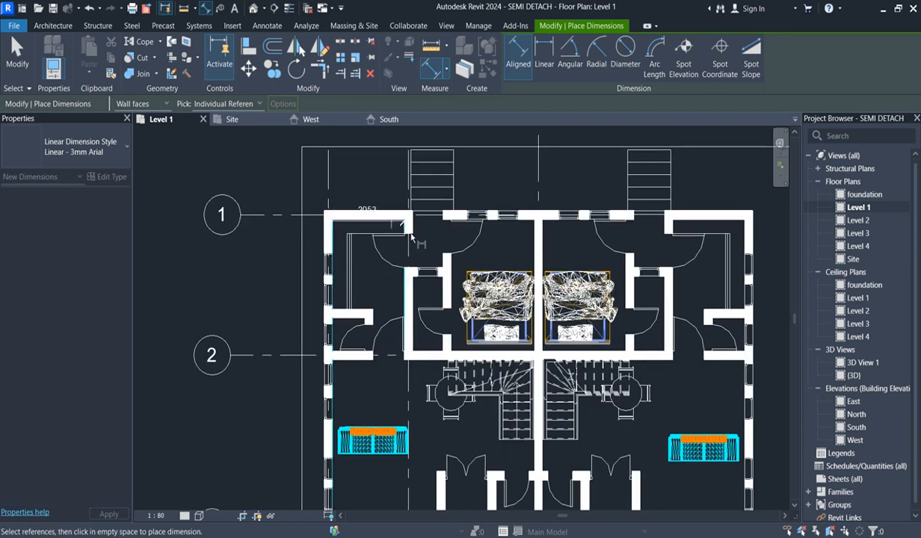
left_click(442, 289)
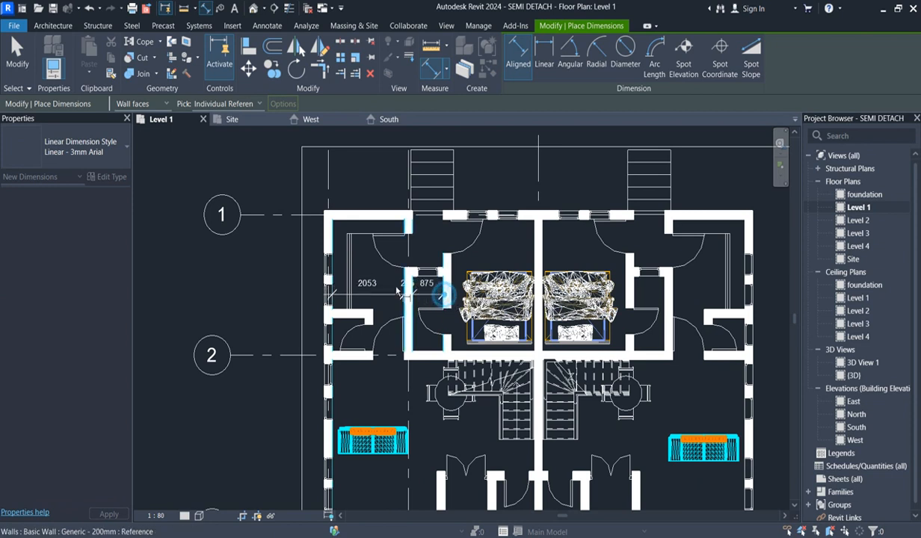
left_click(376, 251)
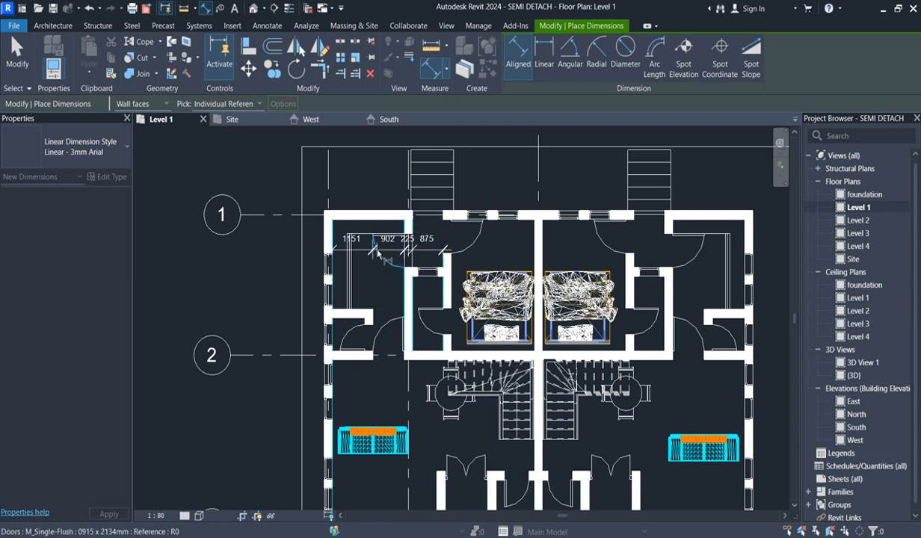
scroll(379, 253, "down", 2)
key("Escape")
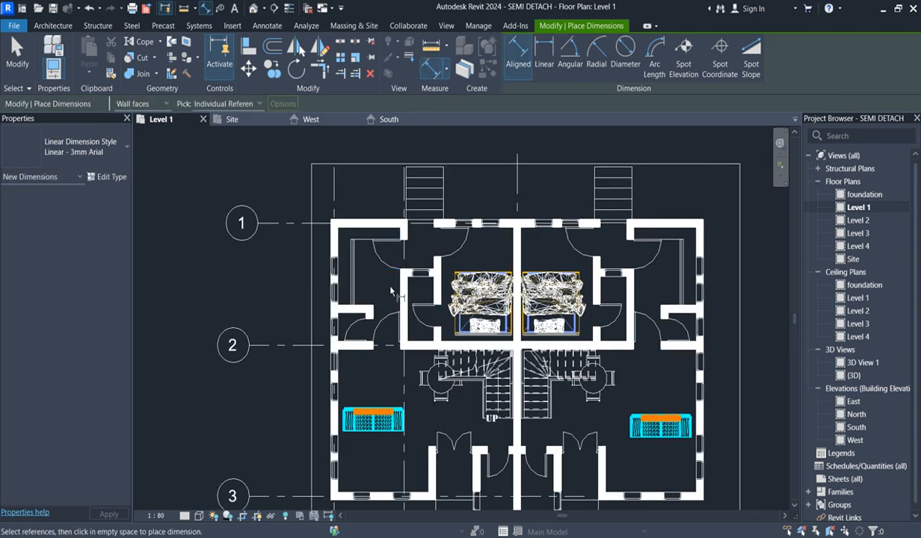
- Place an aligned dimension string across the rear room beside grid c, from the outer wall's inner face through the two partition walls
scroll(340, 269, "up", 2)
left_click(332, 231)
left_click(458, 289)
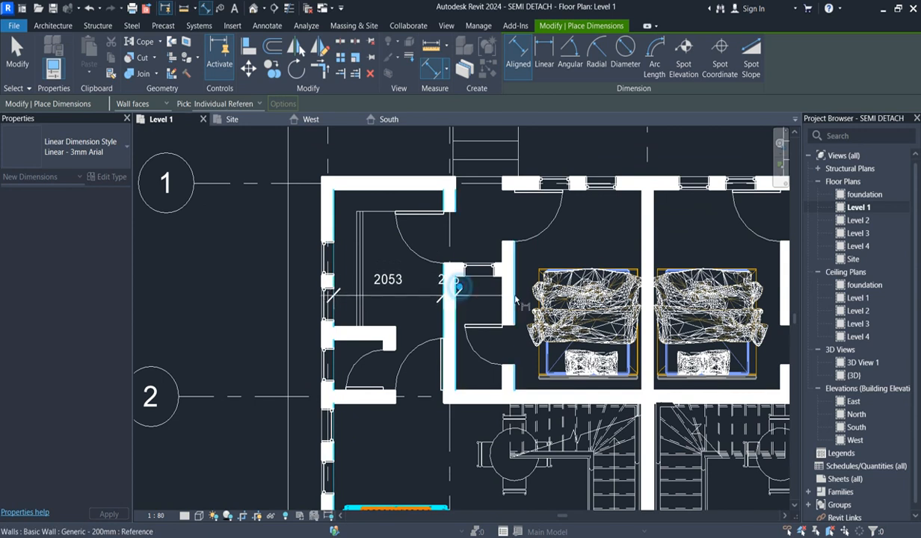
left_click(500, 297)
scroll(390, 294, "up", 2)
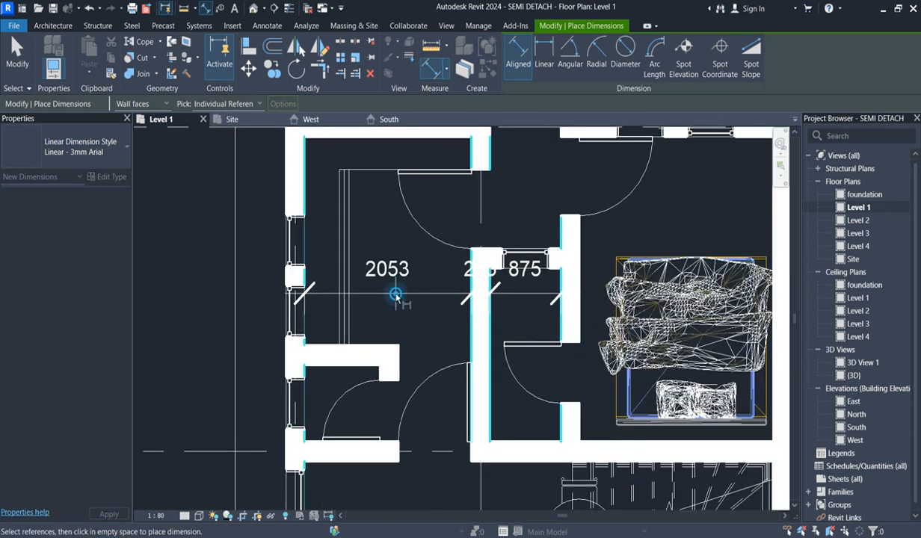
left_click(396, 299)
- Set the aligned dimension to pick Entire Walls, referencing opening widths and intersecting walls
scroll(430, 310, "down", 3)
scroll(438, 321, "up", 2)
scroll(435, 314, "down", 2)
scroll(417, 293, "down", 2)
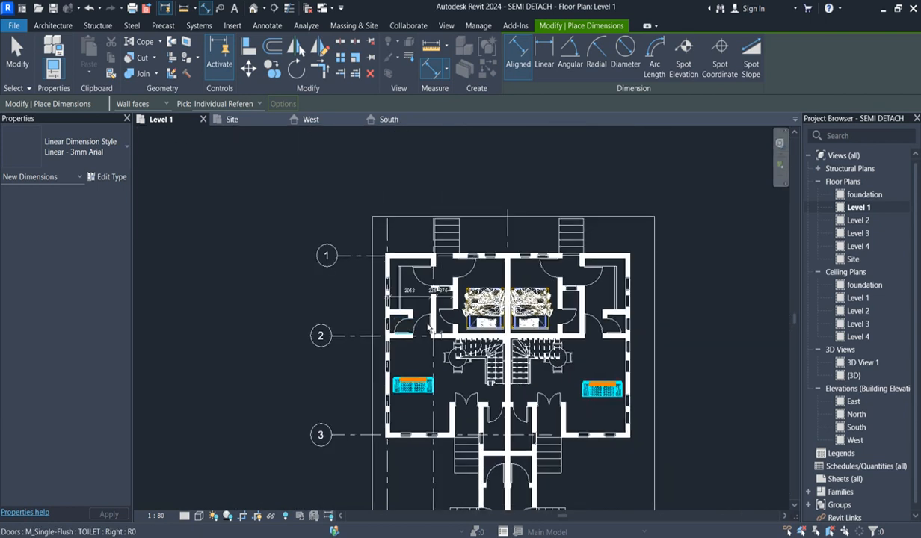
left_click(246, 103)
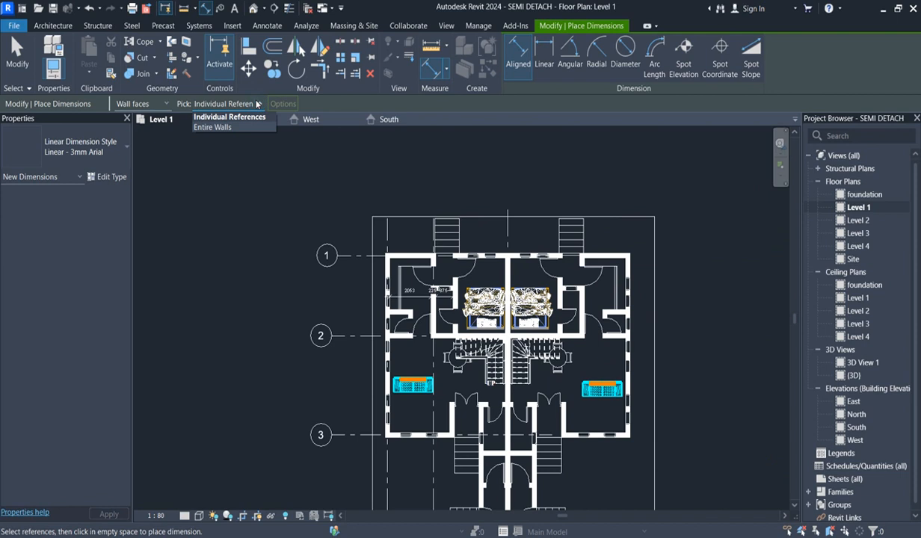
left_click(213, 128)
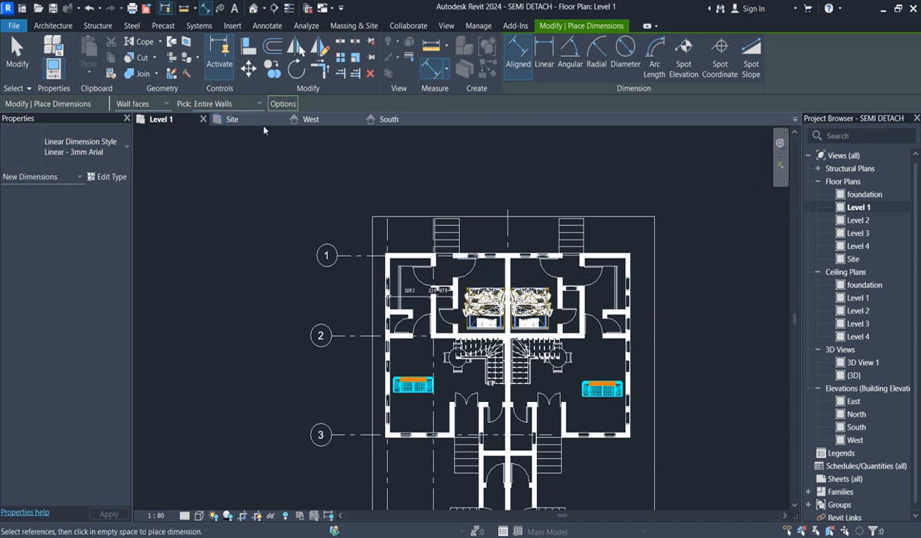
left_click(294, 105)
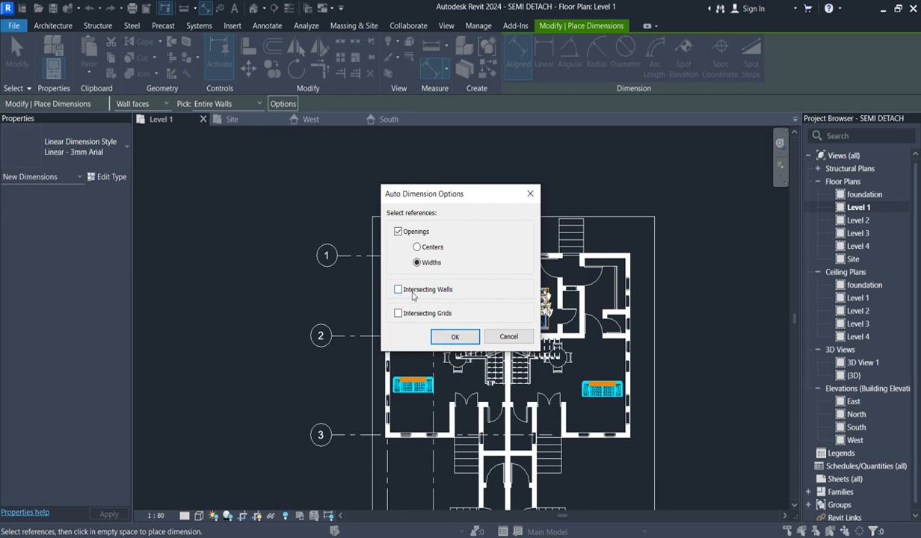
left_click(456, 337)
left_click(497, 259)
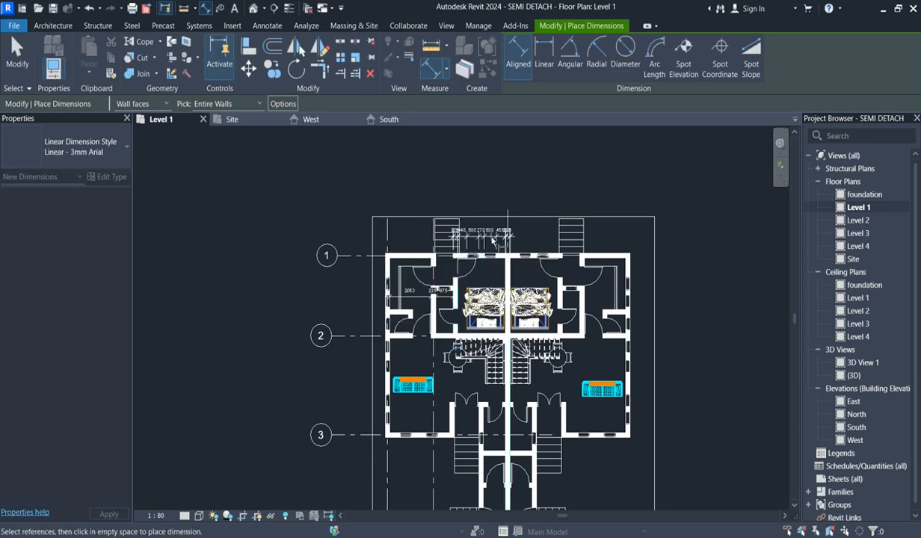
scroll(512, 235, "up", 5)
scroll(507, 224, "up", 2)
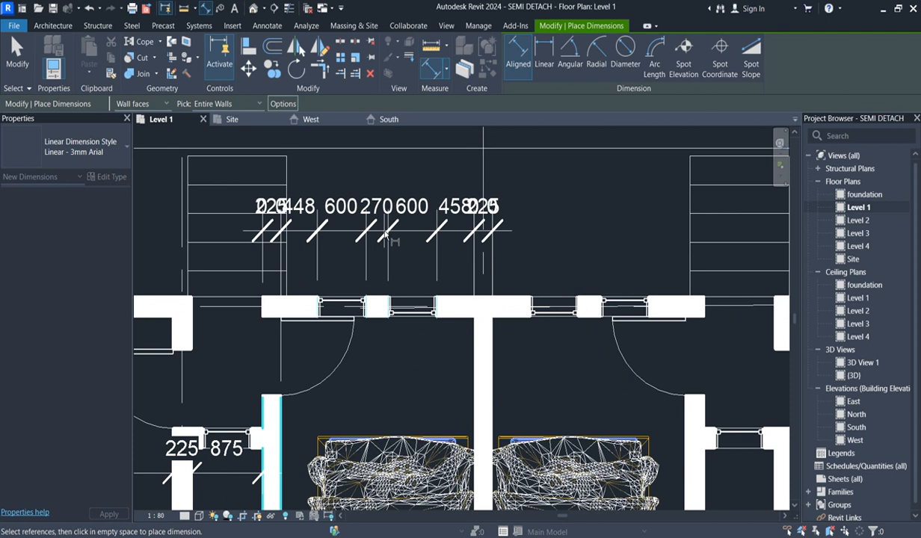
left_click(281, 105)
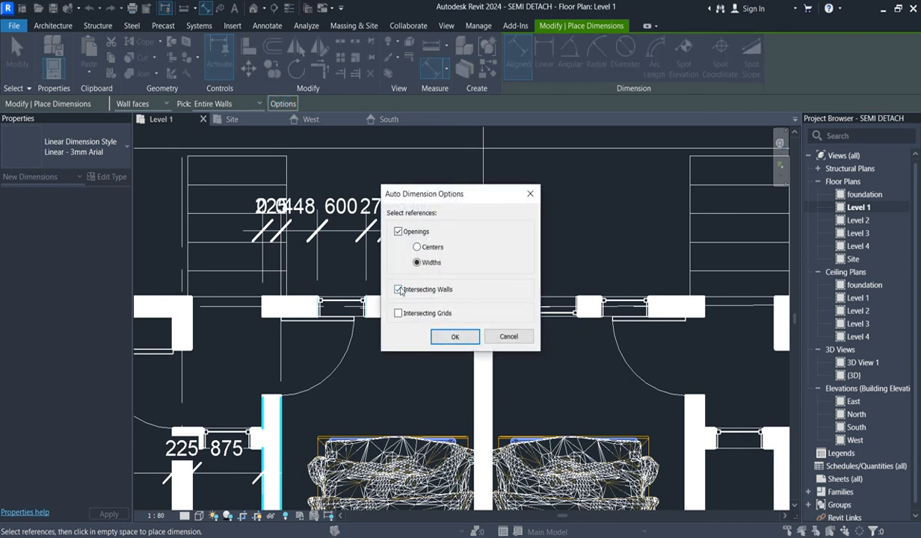
left_click(454, 336)
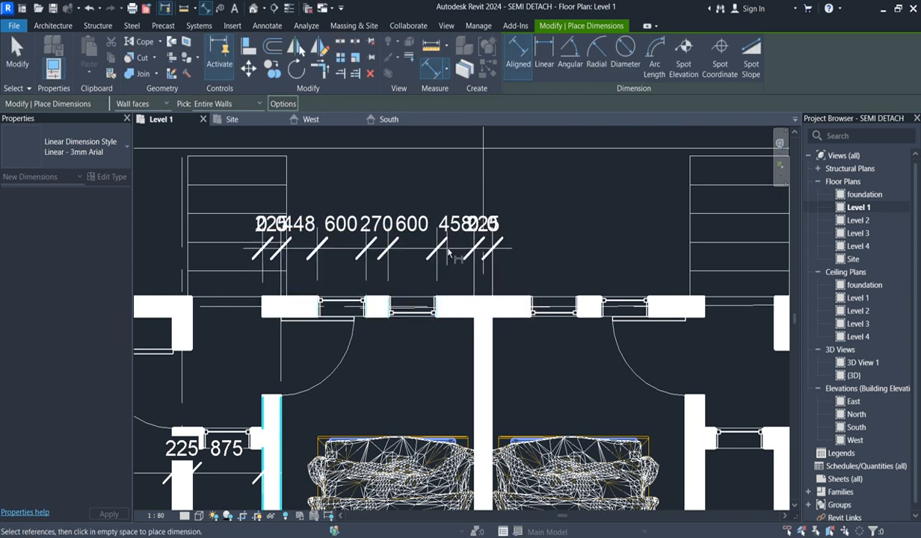
scroll(515, 239, "down", 5)
key("Escape")
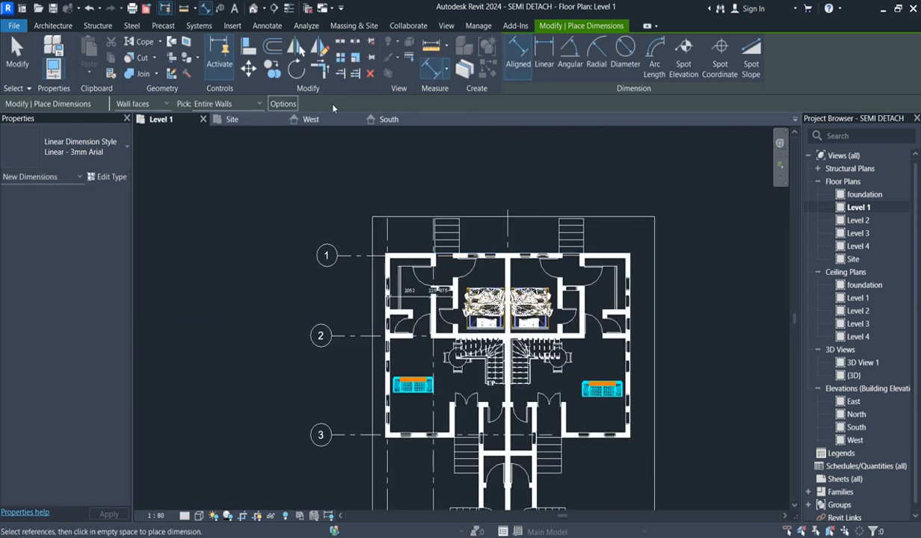
left_click(490, 259)
scroll(491, 254, "up", 5)
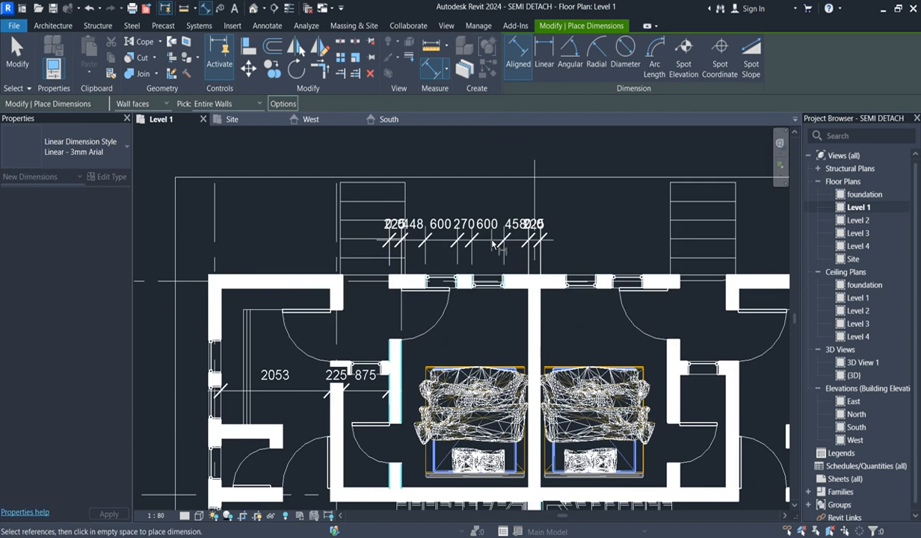
right_click(490, 240)
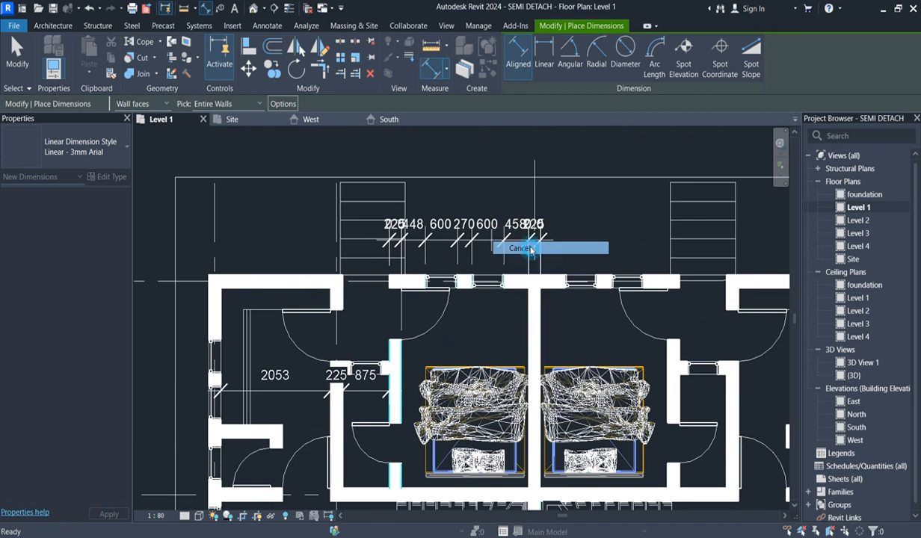
left_click(530, 249)
- Exclude intersecting walls from the automatic references and dimension the rear bedroom wall between grids b and a with its openings
left_click(281, 103)
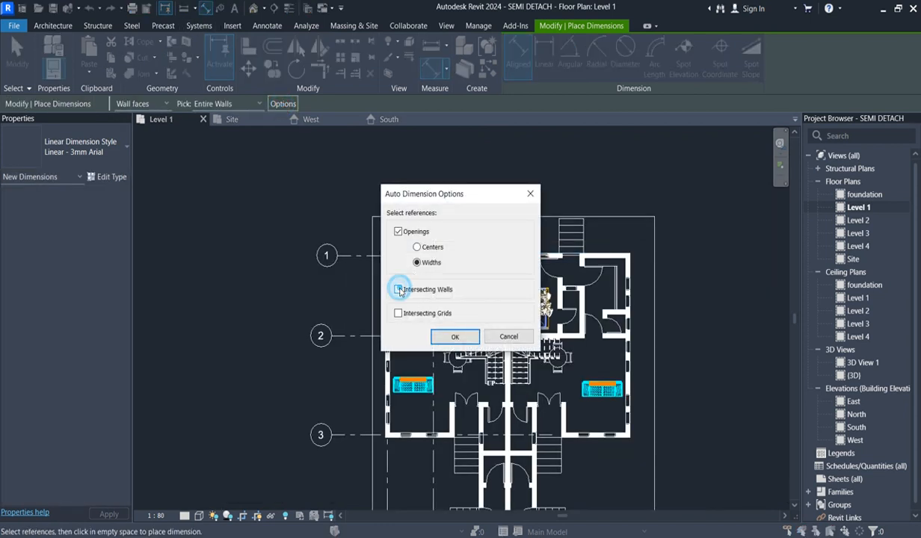
left_click(455, 338)
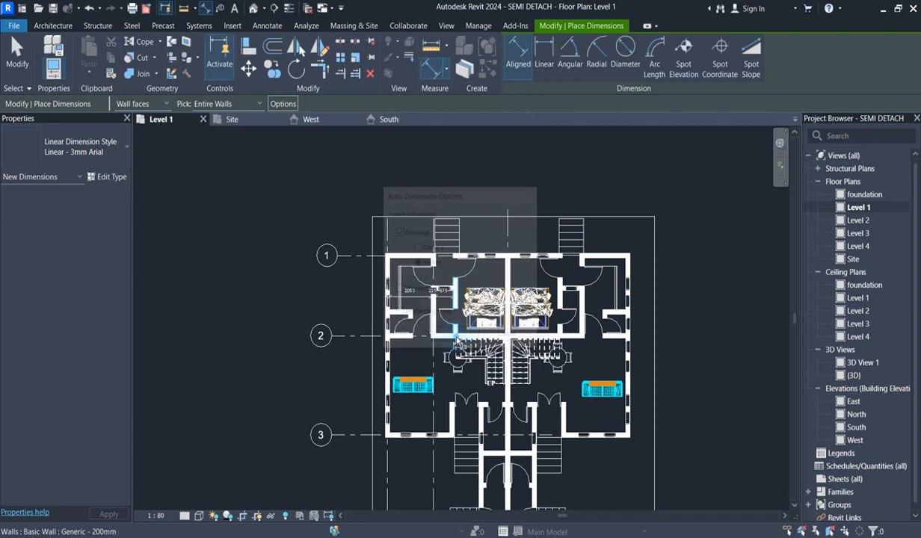
scroll(462, 222, "up", 4)
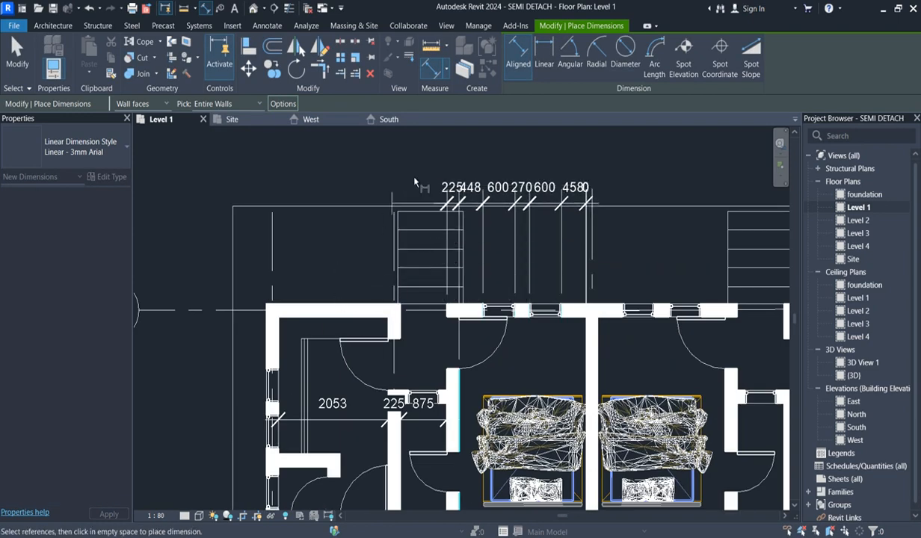
left_click(418, 173)
- Place dimension strings outside the three remaining rear wall segments along grid 1, in line with the existing rear string
left_click(359, 309)
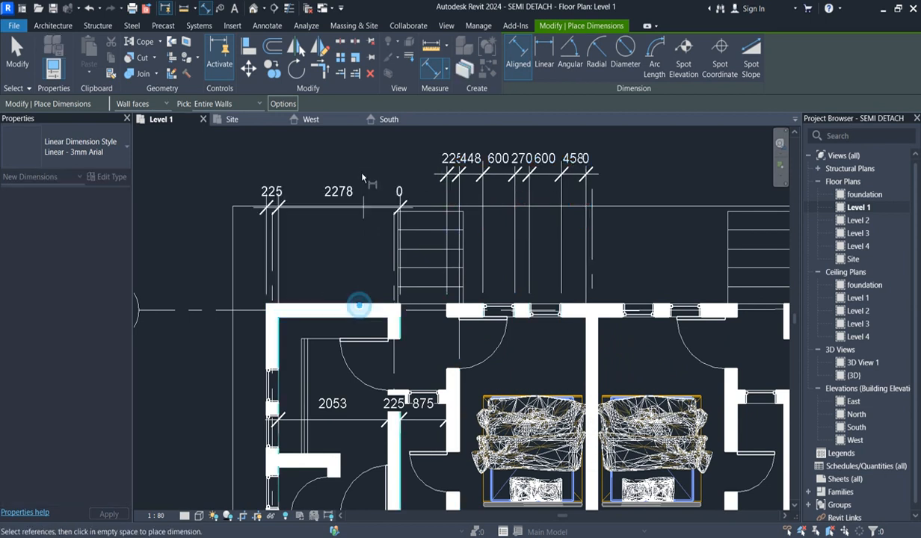
left_click(357, 170)
scroll(390, 262, "down", 2)
left_click(650, 289)
left_click(656, 179)
left_click(550, 288)
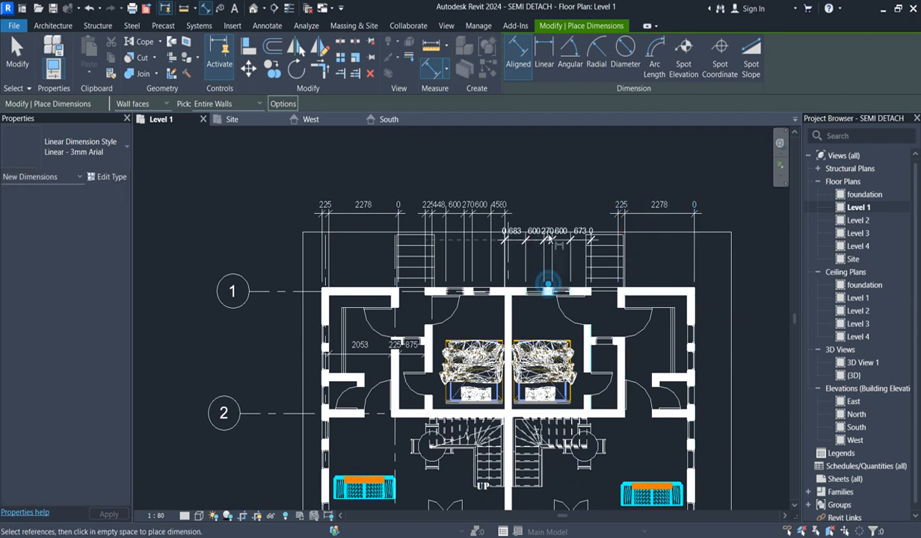
left_click(550, 205)
- Dimension both outer side walls with their window openings, placing each string outside the building
scroll(501, 168, "down", 2)
scroll(592, 265, "up", 3)
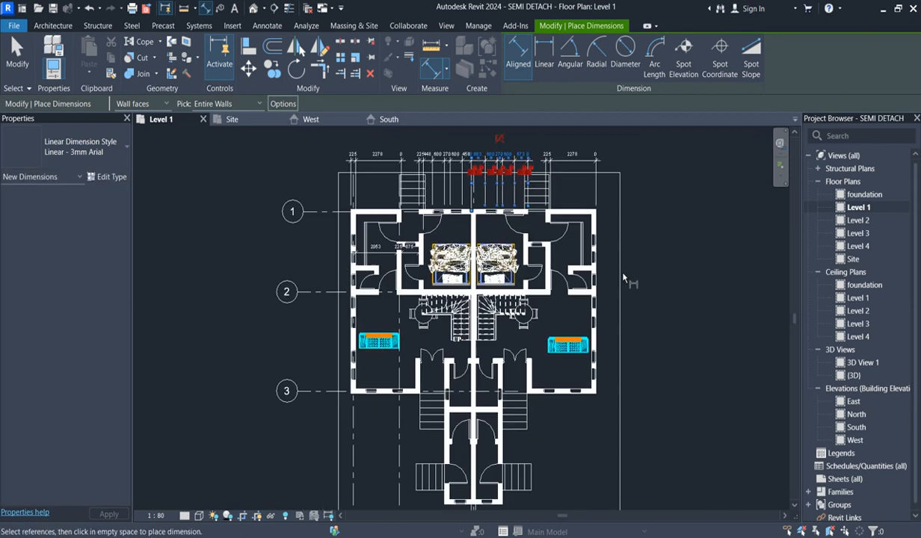
left_click(595, 271)
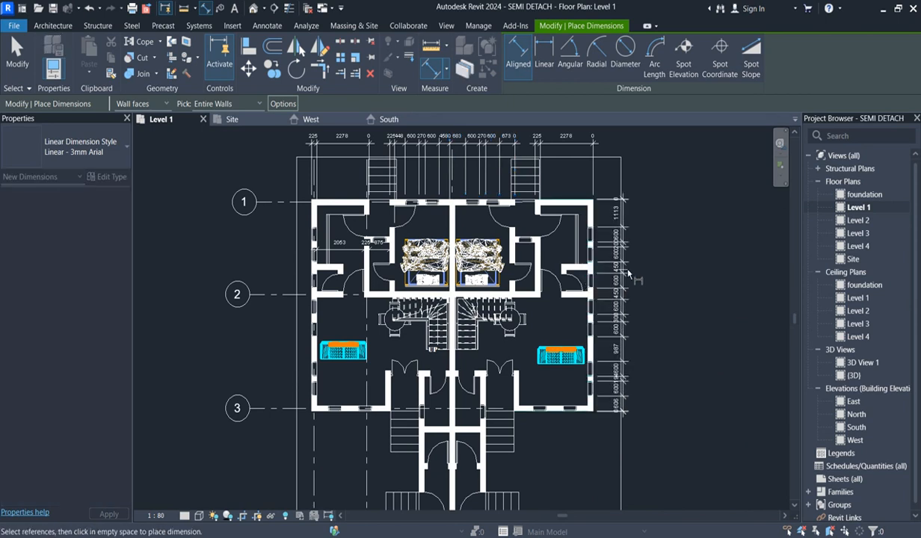
left_click(643, 261)
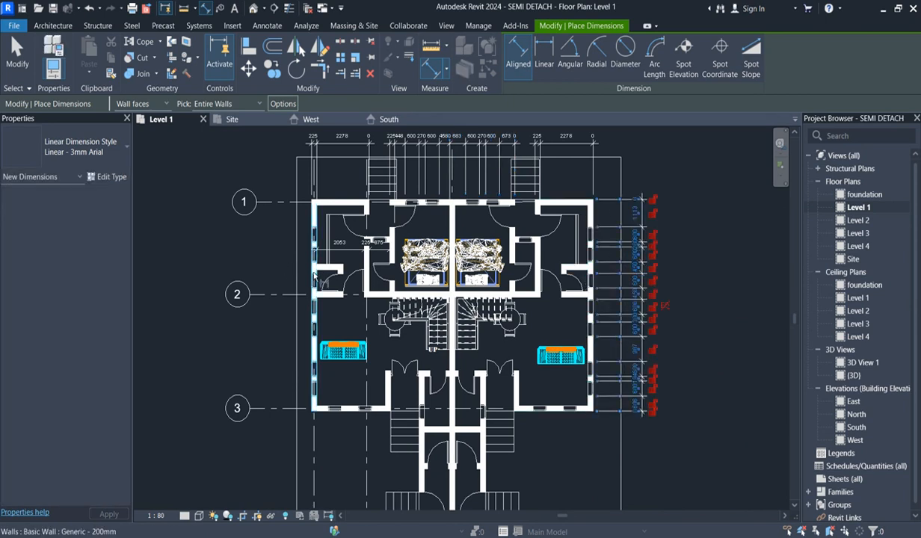
left_click(315, 278)
left_click(271, 263)
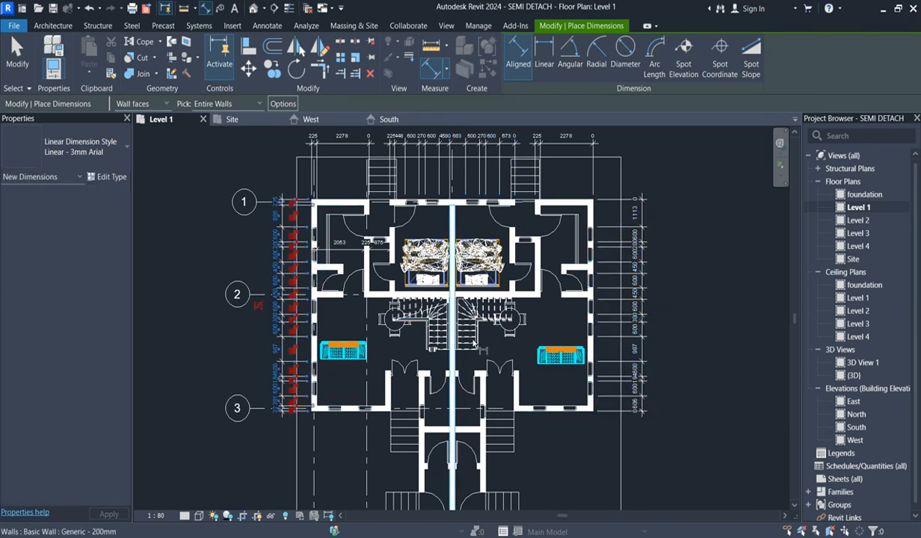
- Dimension the two front walls along grid 3 with their window openings, placing the strings in front of the house
left_click(540, 411)
scroll(533, 431, "down", 2)
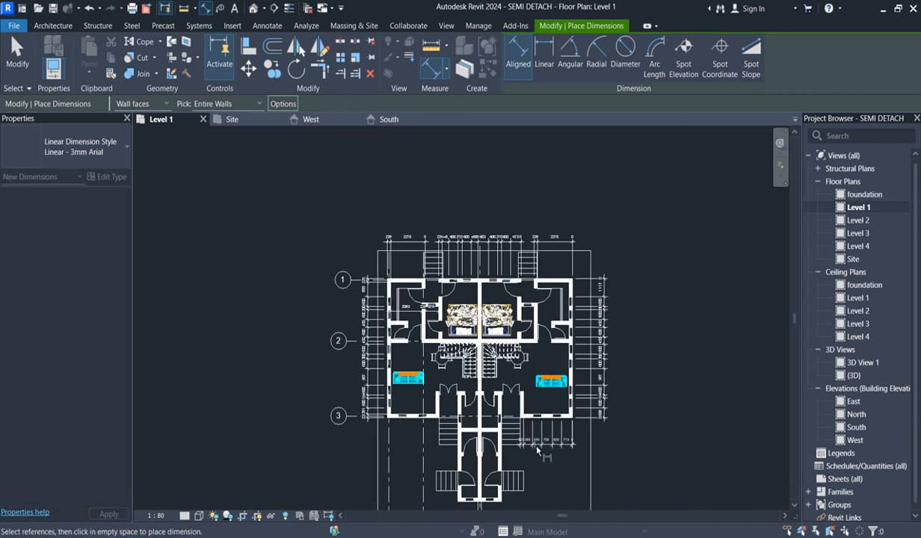
left_click(535, 448)
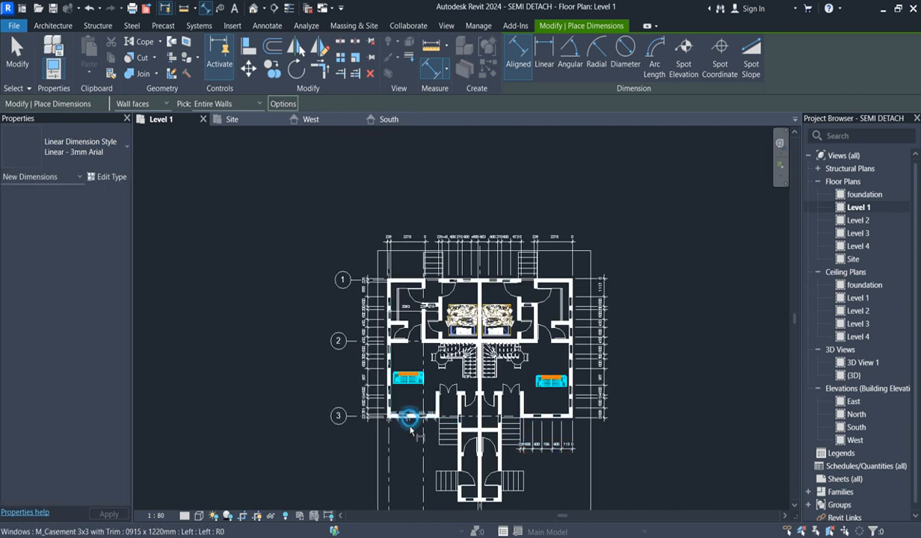
left_click(411, 420)
- Turn off openings as a reference for automatic entire-wall dimensions
scroll(497, 363, "up", 5)
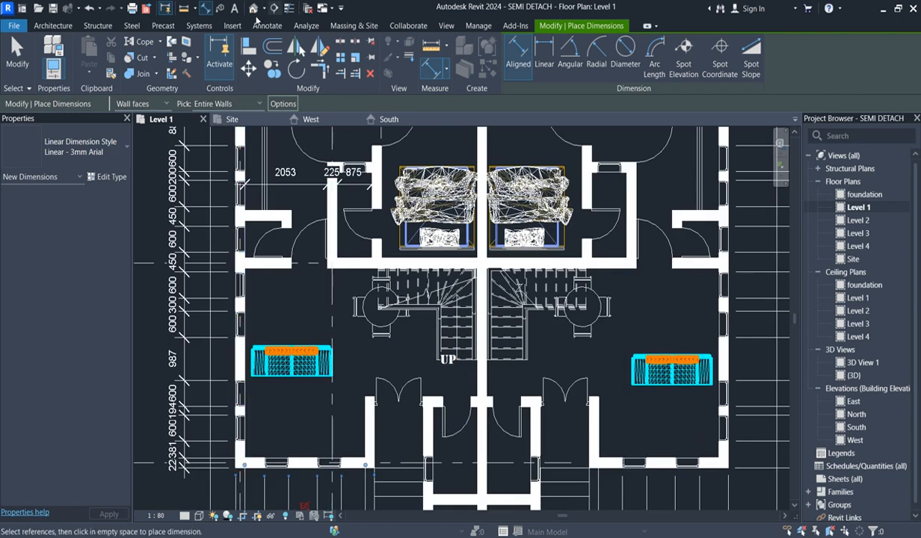
left_click(289, 104)
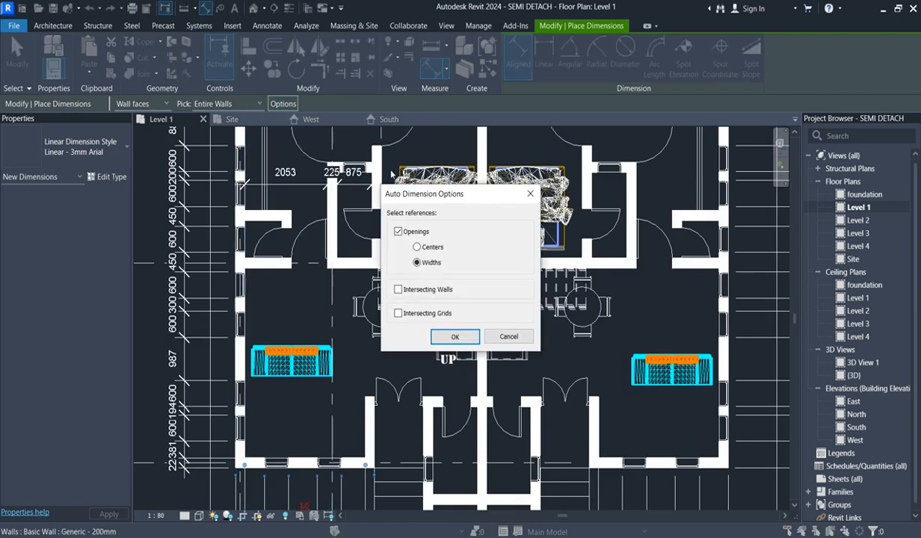
left_click(398, 233)
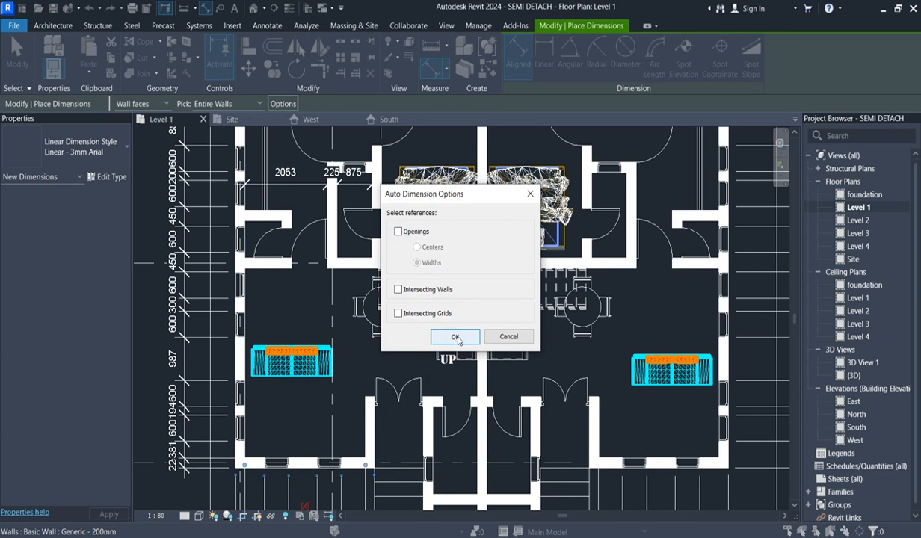
left_click(455, 336)
- Turn on intersecting walls as a reference for automatic entire-wall dimensions
left_click(250, 309)
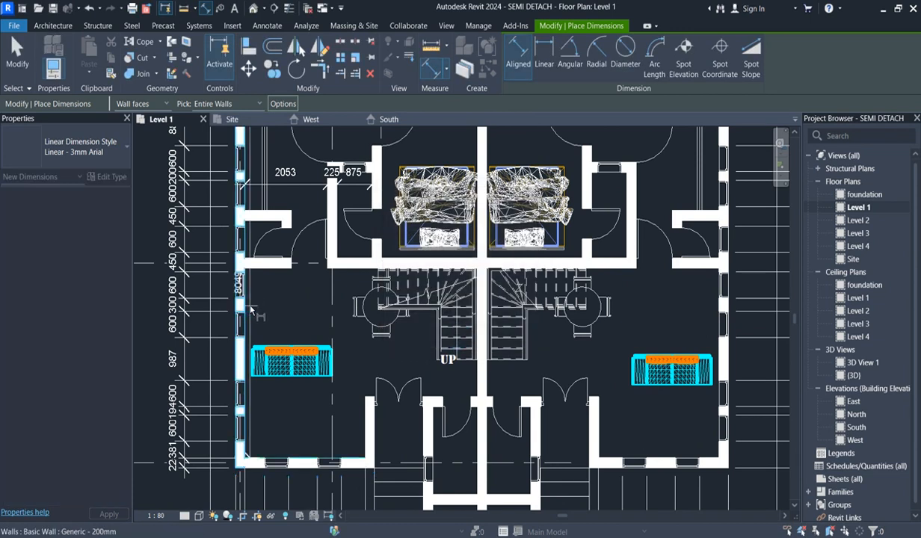
left_click(288, 190)
left_click(282, 103)
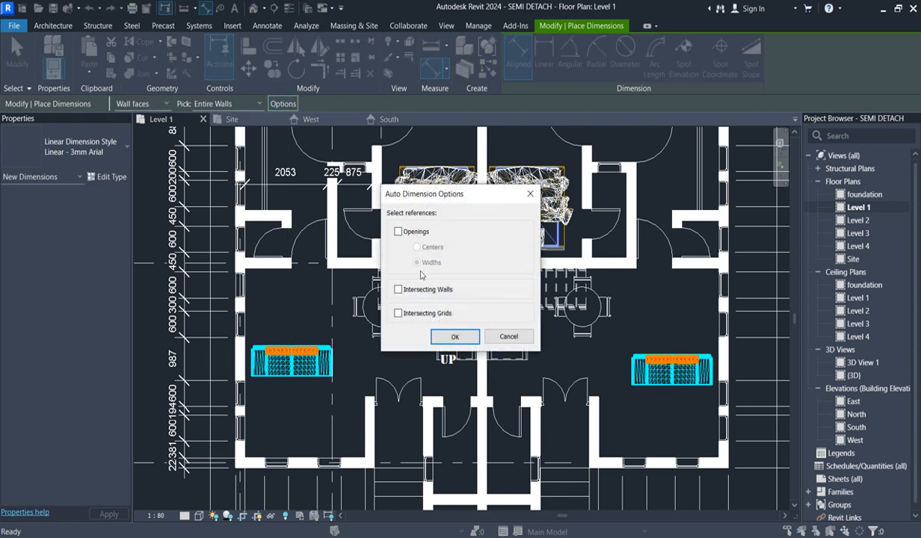
left_click(456, 338)
- Dimension both outer side walls with their intersecting walls, placing each string vertically inside the building through the sofa area
left_click(240, 291)
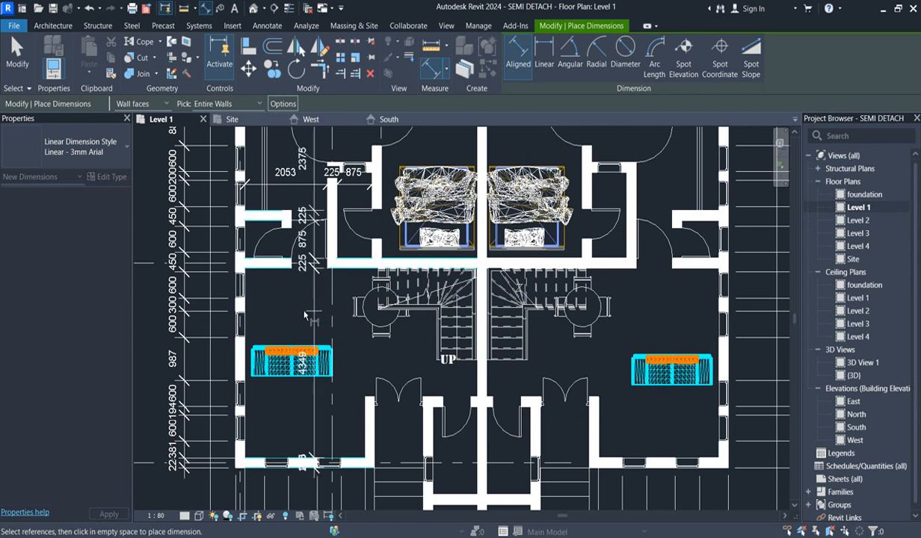
scroll(308, 315, "up", 3)
scroll(304, 314, "down", 5)
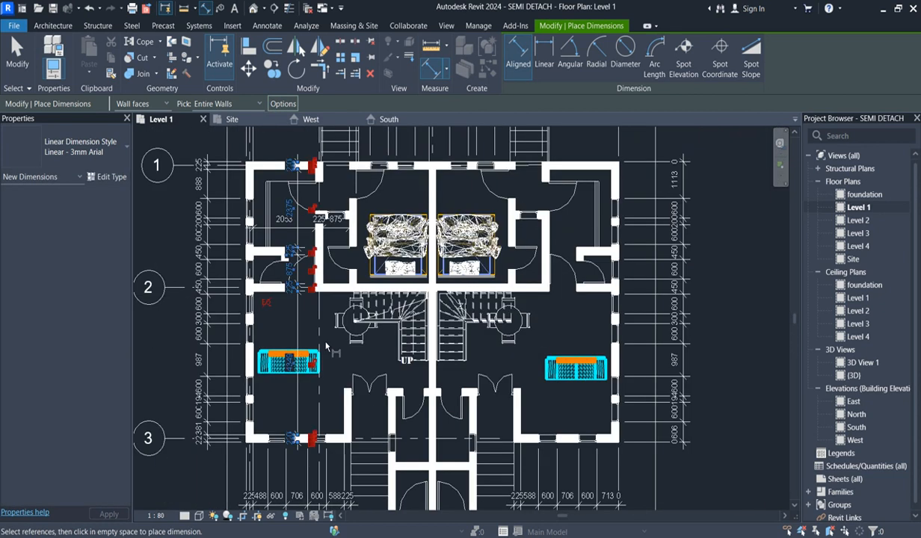
left_click(612, 346)
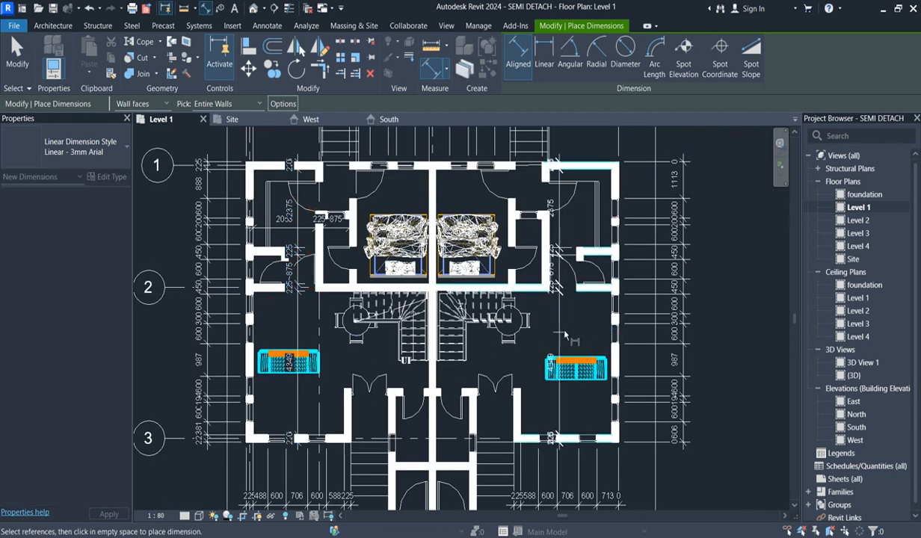
left_click(575, 334)
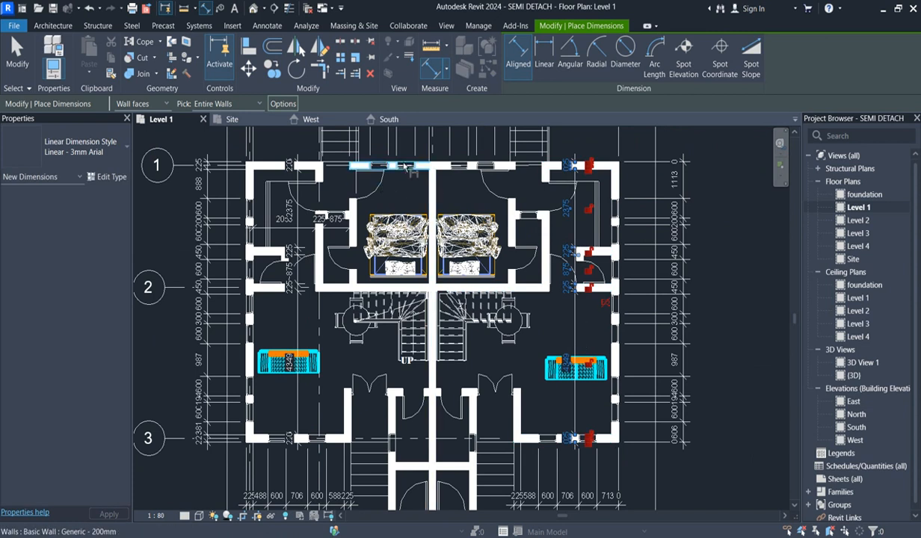
- Dimension the two rear bedroom walls along grid 1 with their intersecting walls, placing the strings inside the bedrooms in one line
left_click(403, 174)
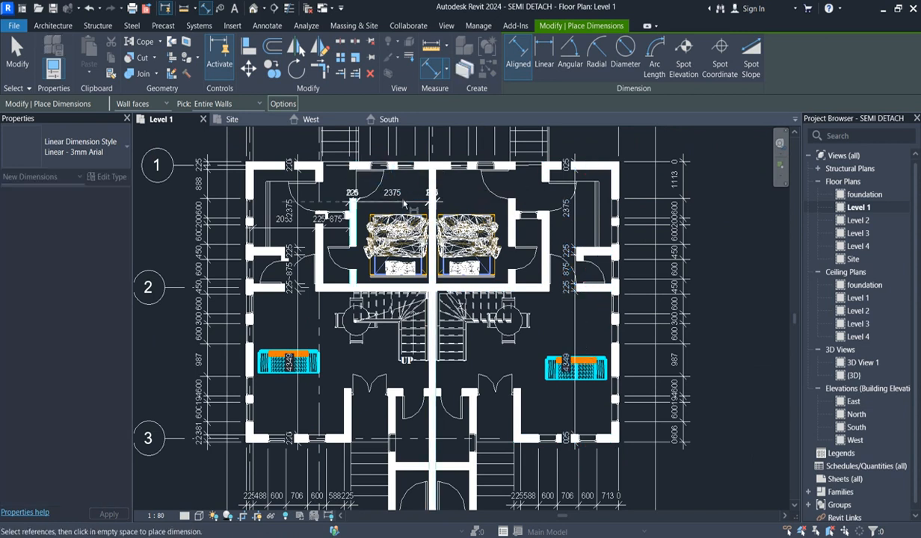
scroll(403, 174, "up", 2)
left_click(401, 192)
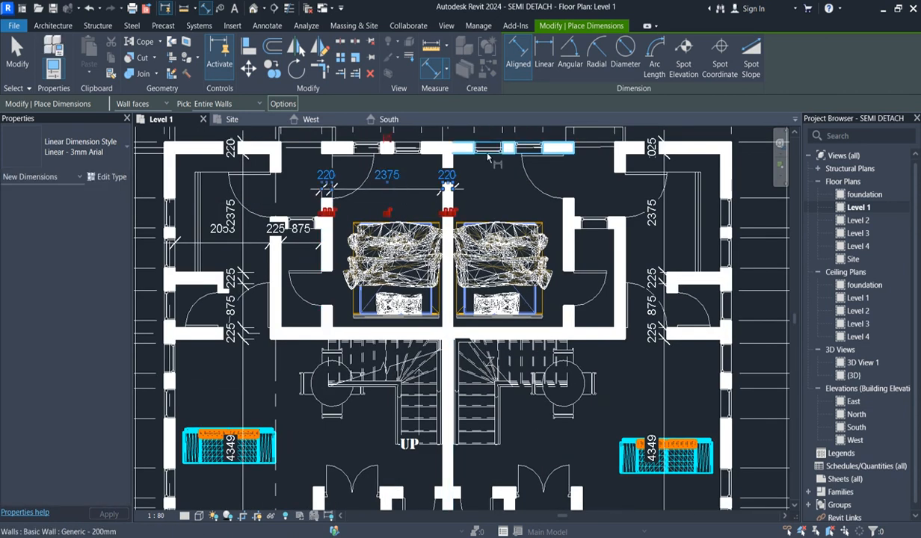
left_click(538, 153)
left_click(500, 187)
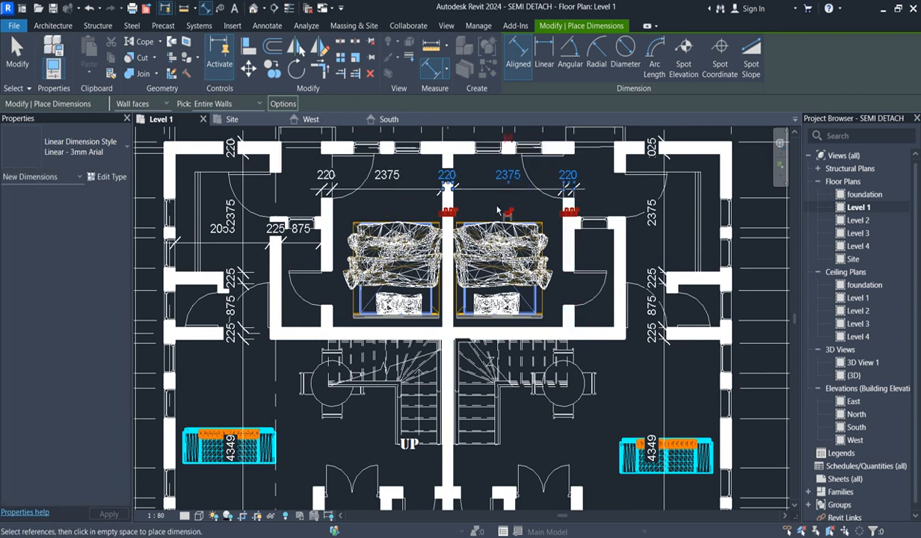
- Dimension the central party wall with its intersecting walls, placing the string through the left bedroom and beside the stairs, and end dimensioning
scroll(508, 212, "down", 1)
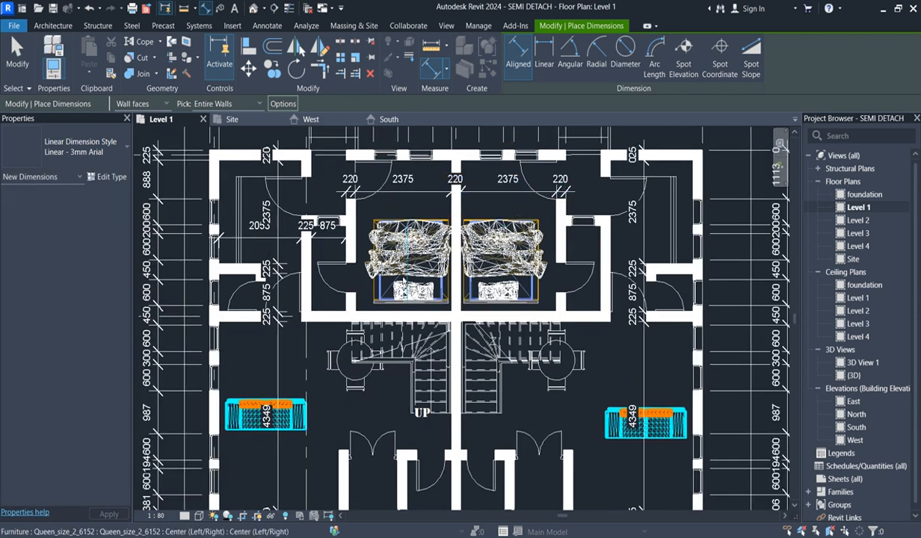
scroll(458, 365, "down", 1)
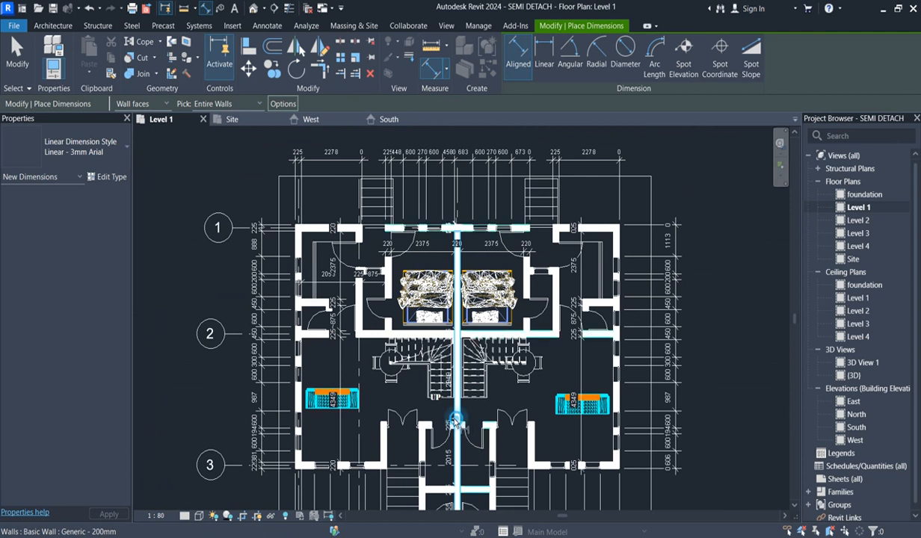
scroll(413, 404, "up", 2)
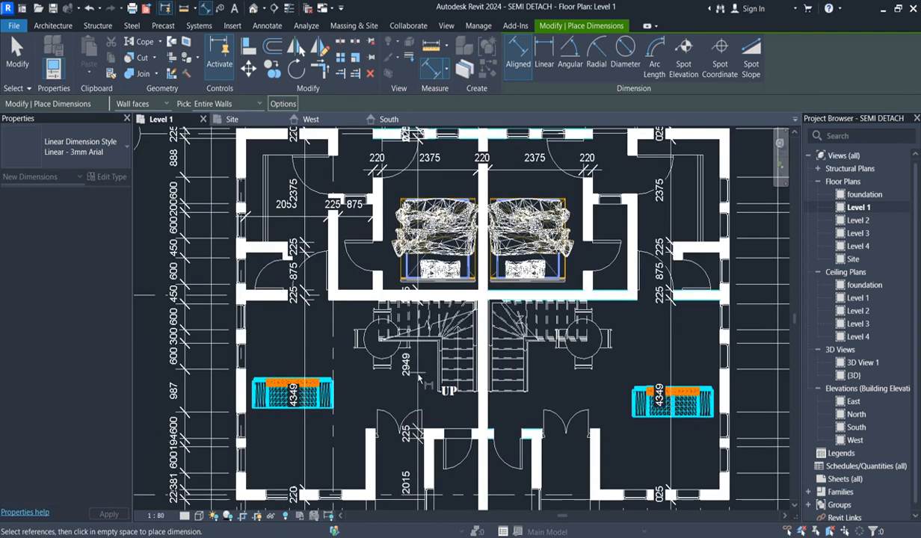
scroll(535, 393, "down", 2)
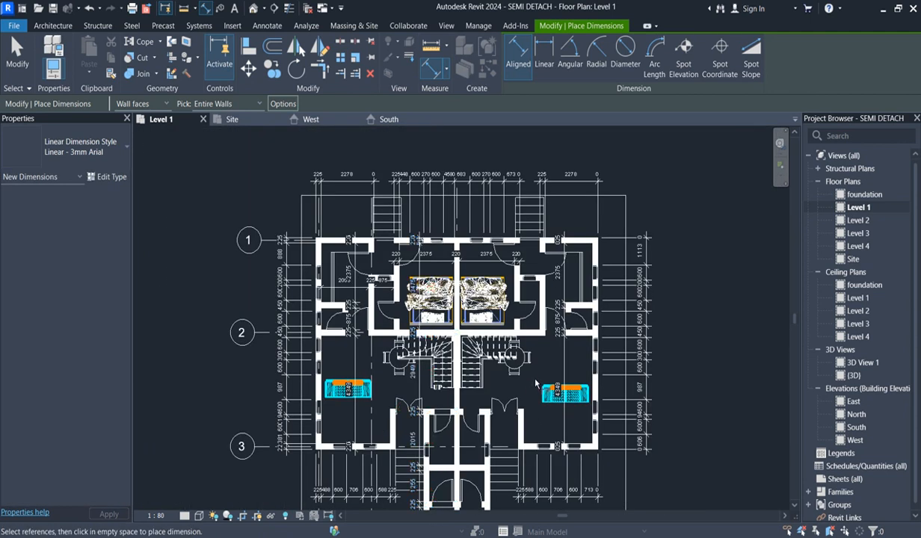
scroll(530, 382, "up", 1)
scroll(530, 383, "down", 3)
scroll(593, 351, "up", 2)
scroll(622, 329, "down", 3)
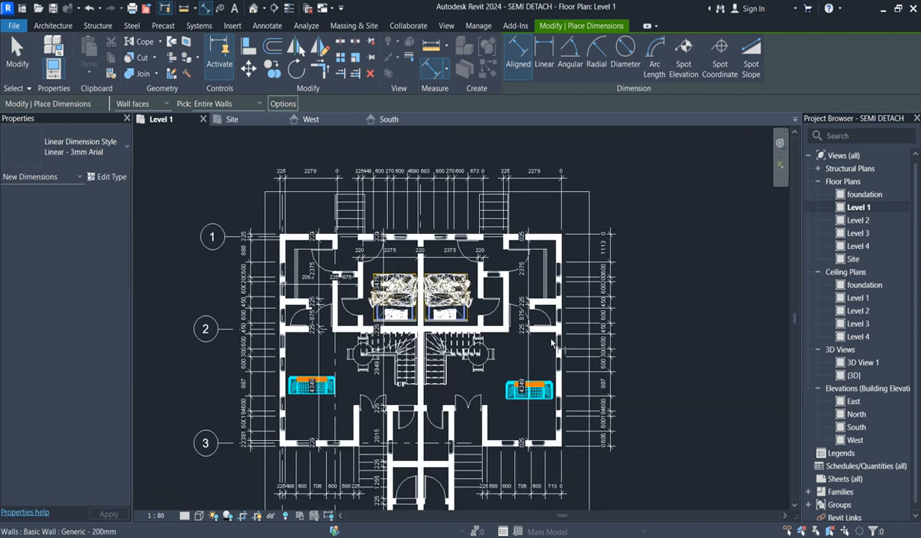
right_click(650, 292)
left_click(671, 298)
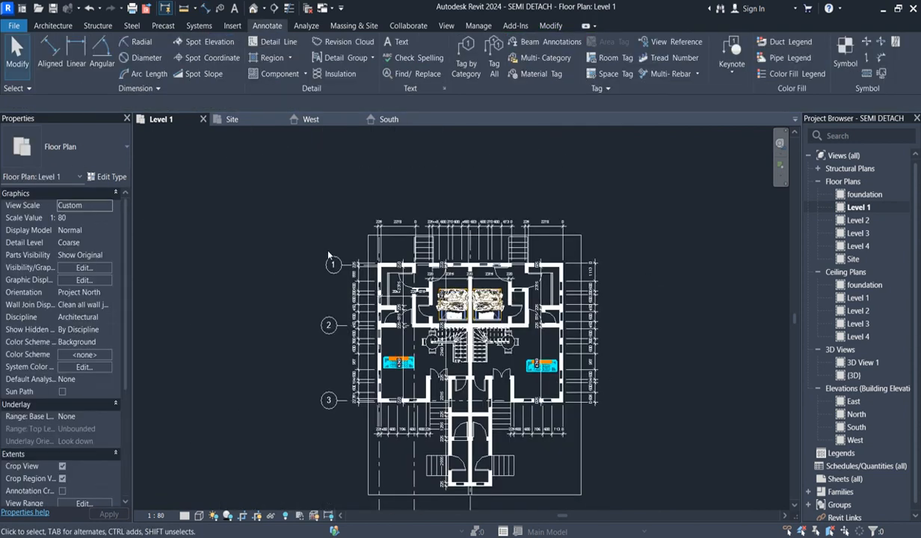
- Examine the dimension strings around grid 1 and across the whole Level 1 plan
scroll(359, 307, "down", 1)
scroll(359, 307, "up", 2)
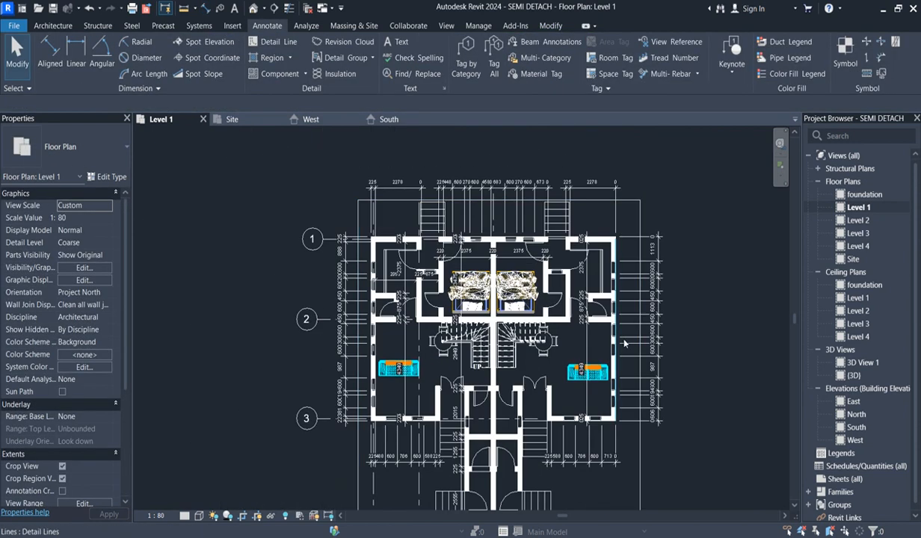
scroll(326, 243, "up", 2)
left_click(327, 240)
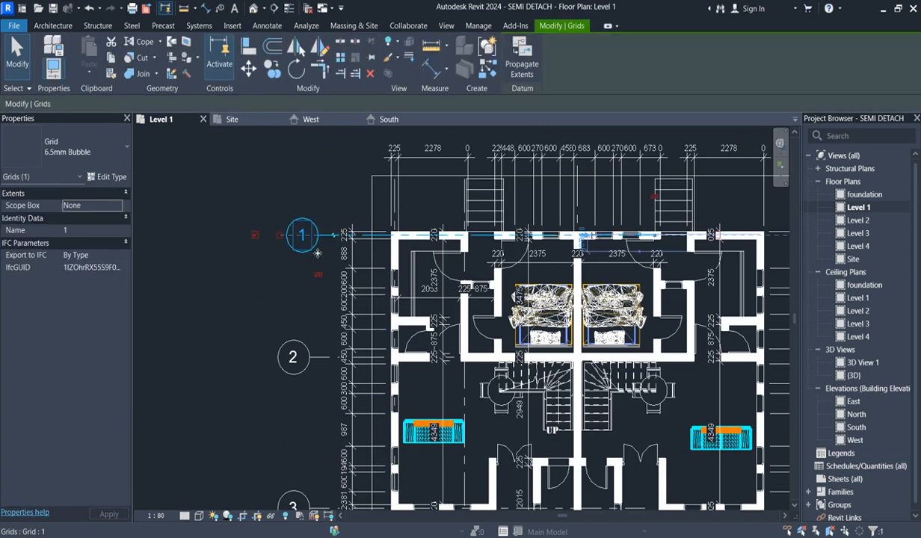
scroll(299, 245, "down", 1)
scroll(303, 240, "up", 1)
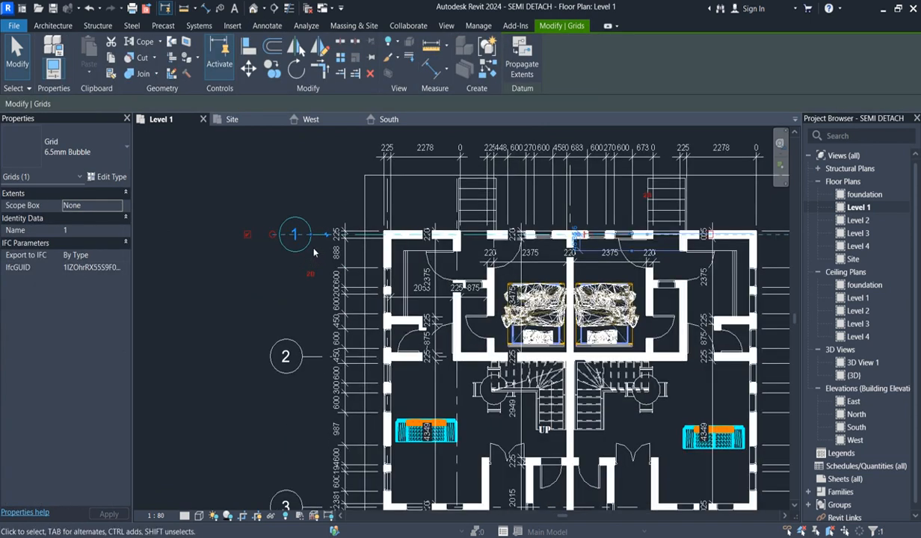
scroll(298, 254, "down", 2)
scroll(295, 299, "up", 2)
scroll(456, 281, "down", 3)
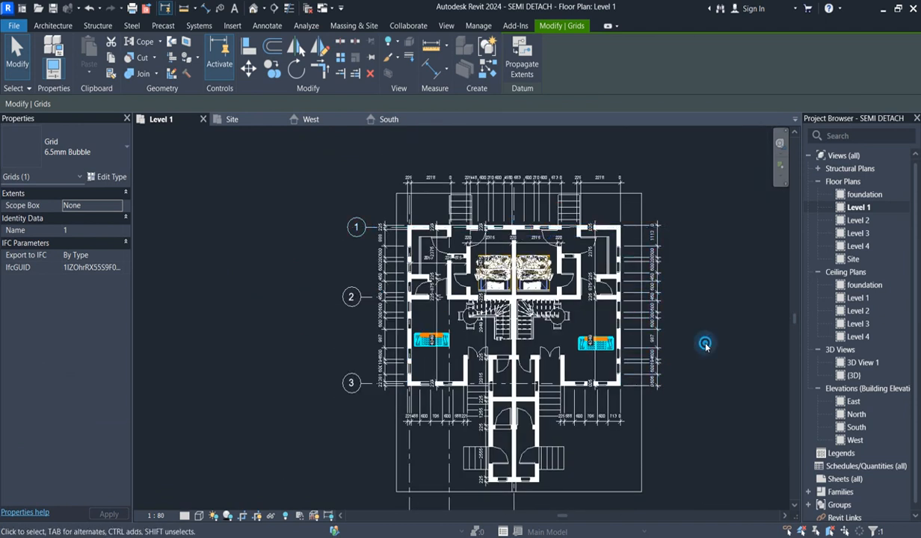
left_click(705, 347)
scroll(613, 448, "down", 2)
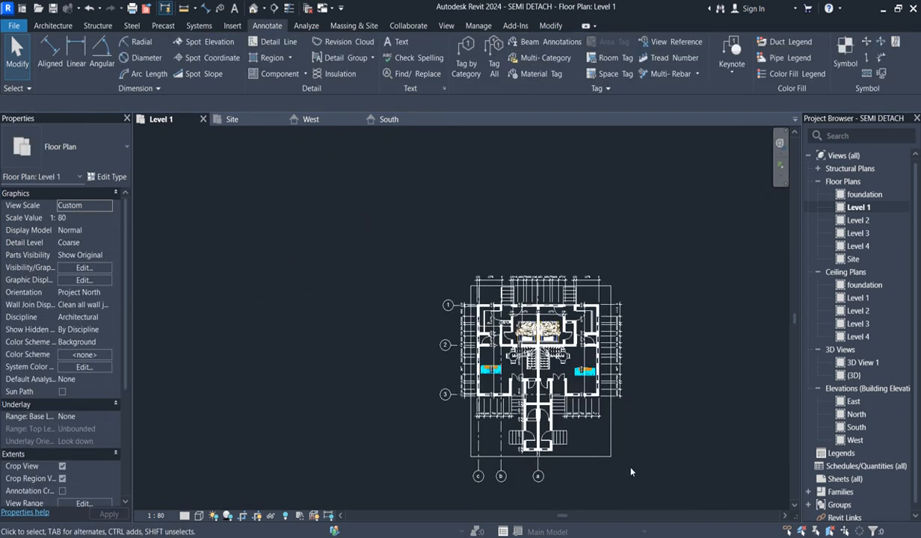
scroll(630, 471, "up", 2)
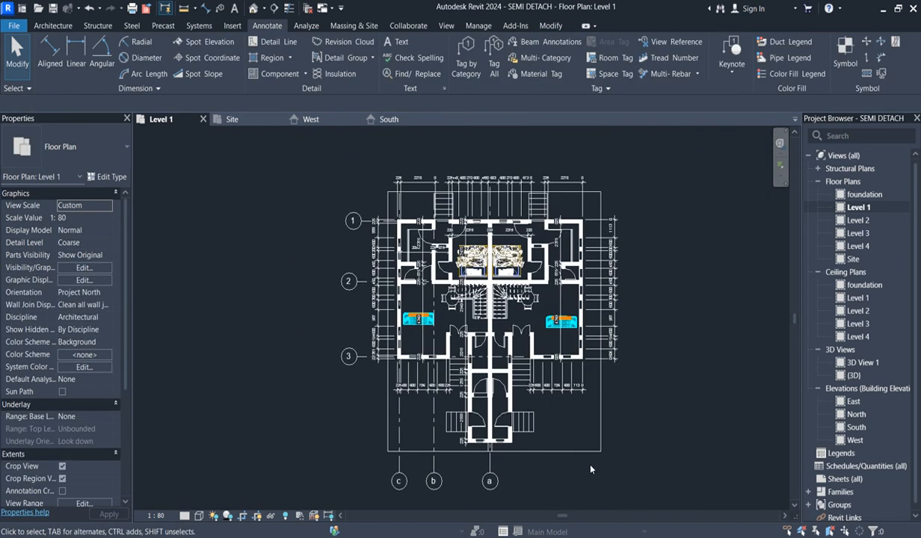
- Select all dimensions of the rear string's type that are visible in the view, and clear the selection
left_click(615, 324)
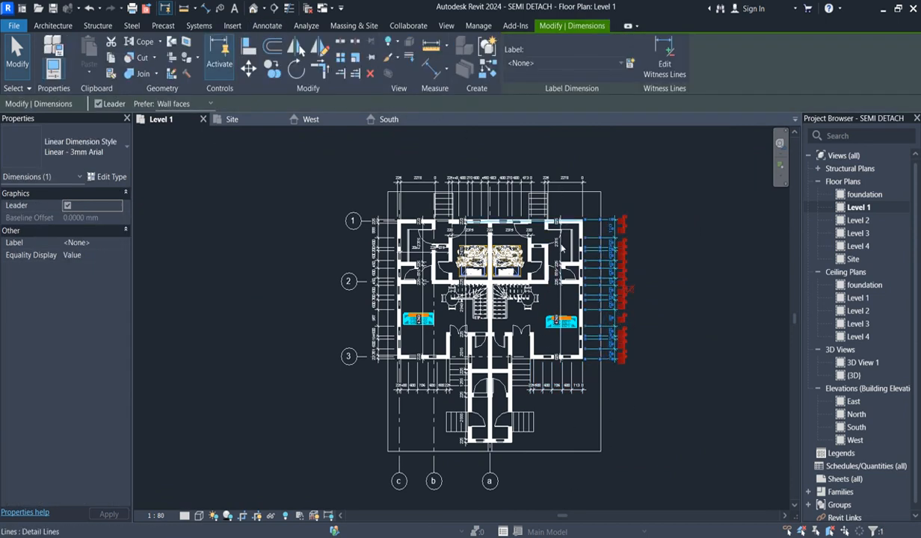
left_click(583, 185)
right_click(581, 184)
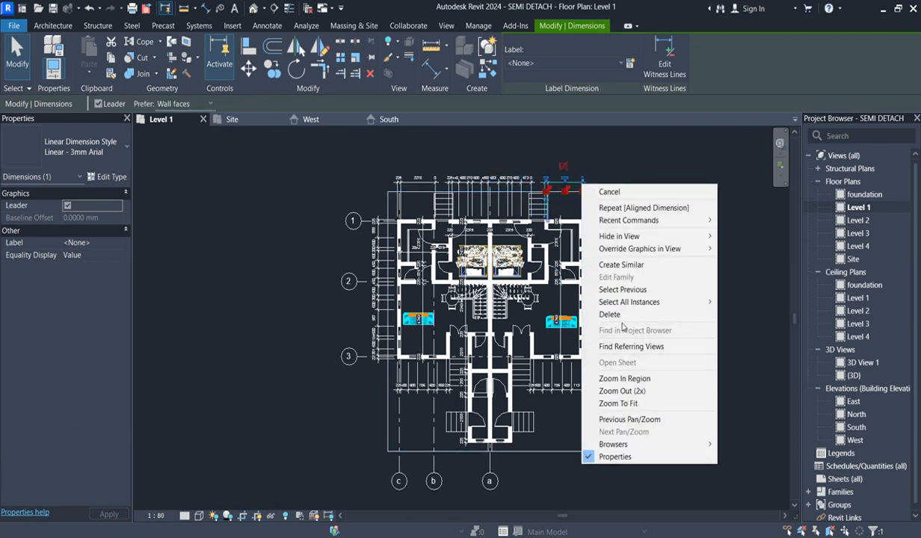
mouse_move(657, 302)
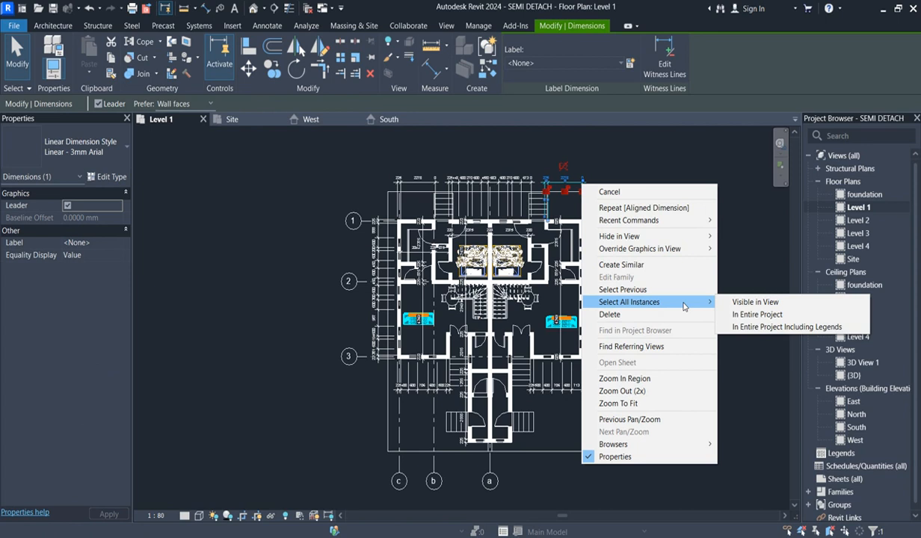
left_click(750, 302)
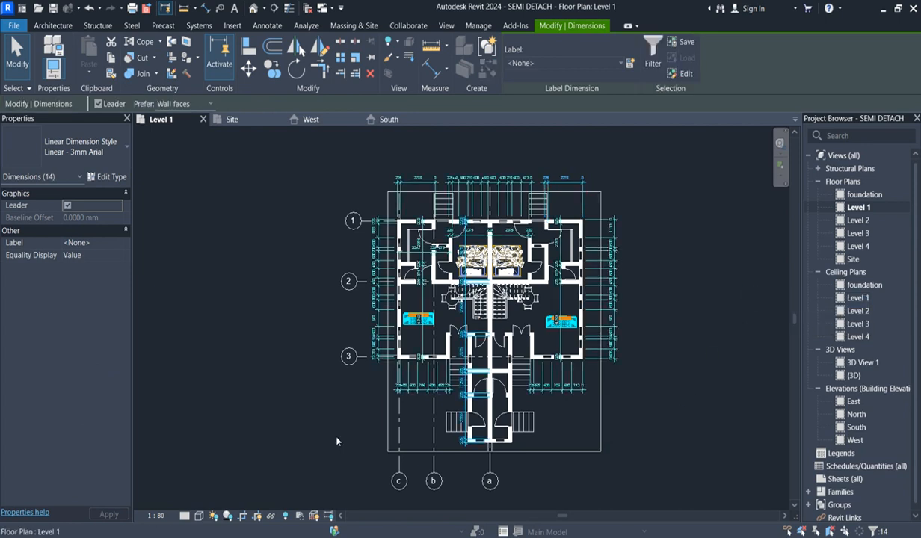
left_click(669, 268)
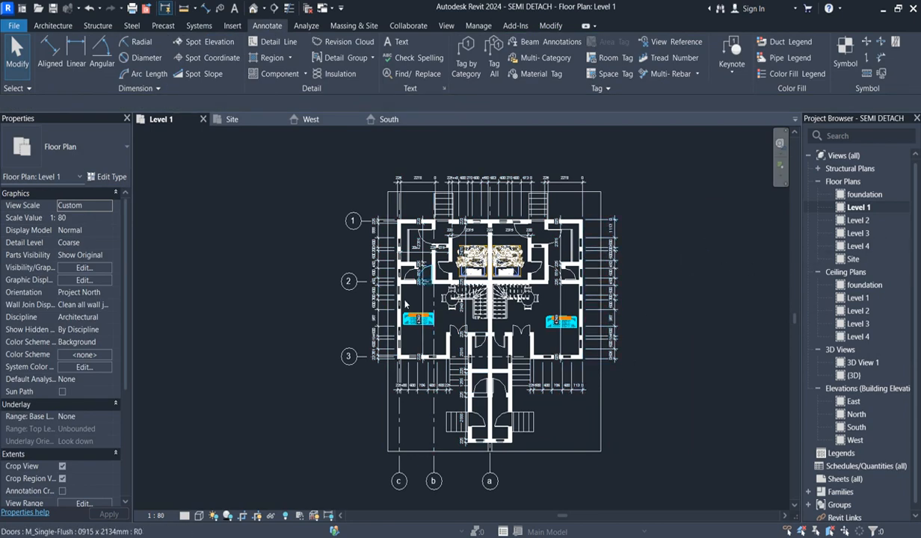
- Set the leader tick mark of the Linear - 3mm Arial dimension type to Arrow Filled 30 Degree and apply it
scroll(511, 172, "up", 2)
scroll(512, 171, "up", 2)
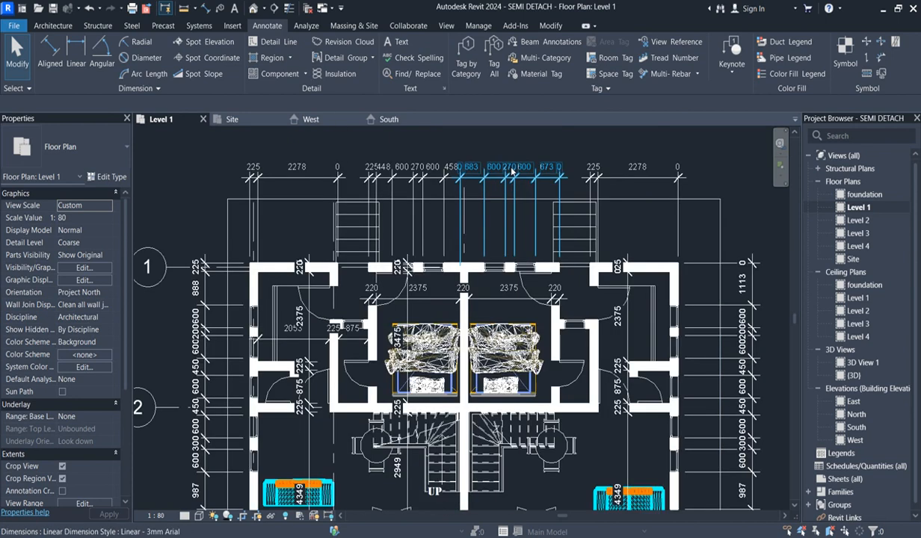
left_click(511, 172)
left_click(105, 178)
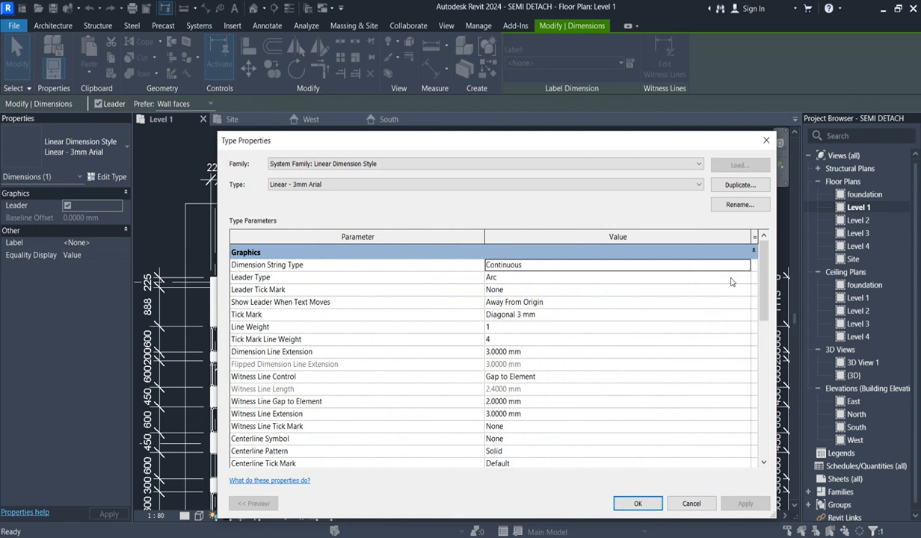
left_click_drag(664, 142, 692, 268)
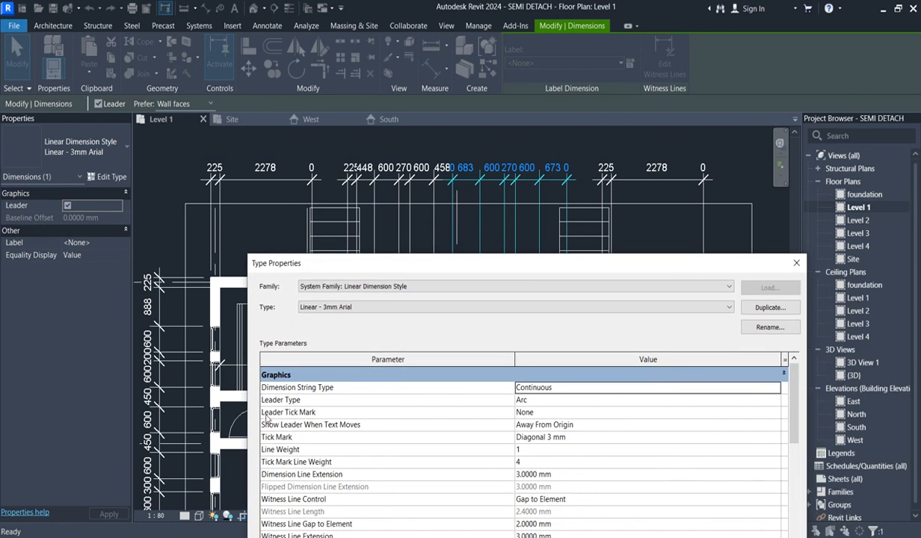
left_click(775, 415)
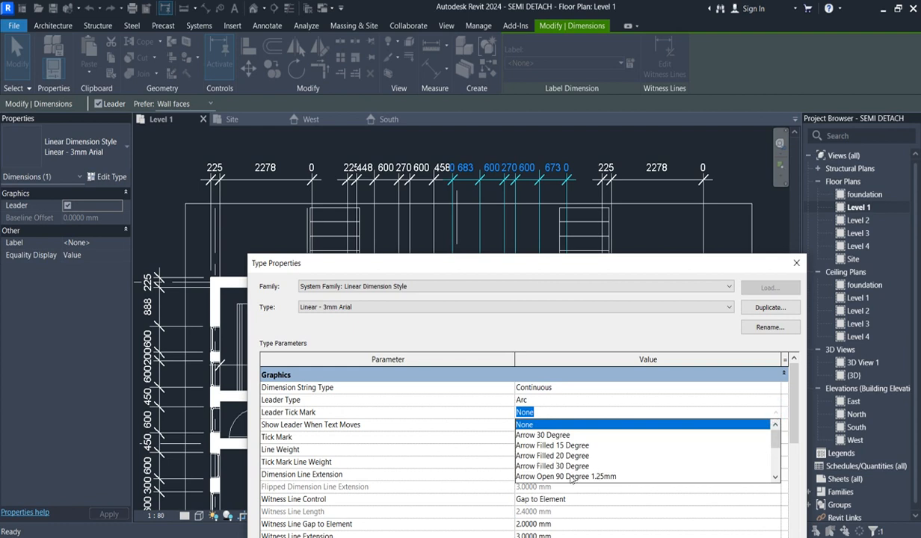
left_click(566, 466)
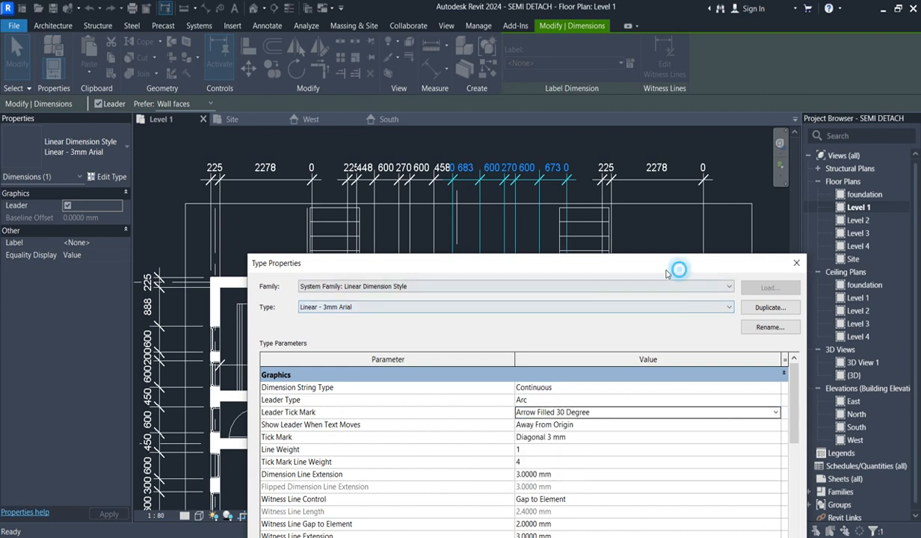
left_click_drag(679, 270, 284, 143)
left_click(379, 496)
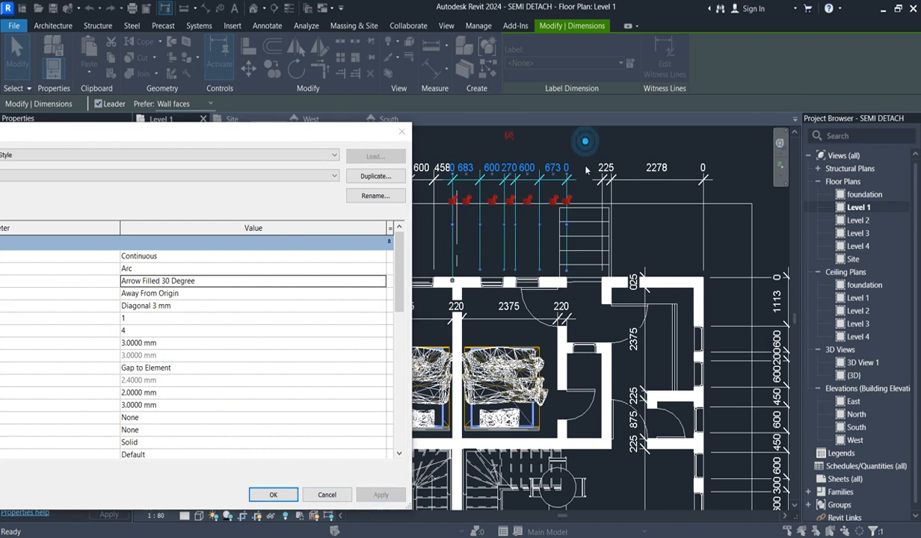
left_click(273, 495)
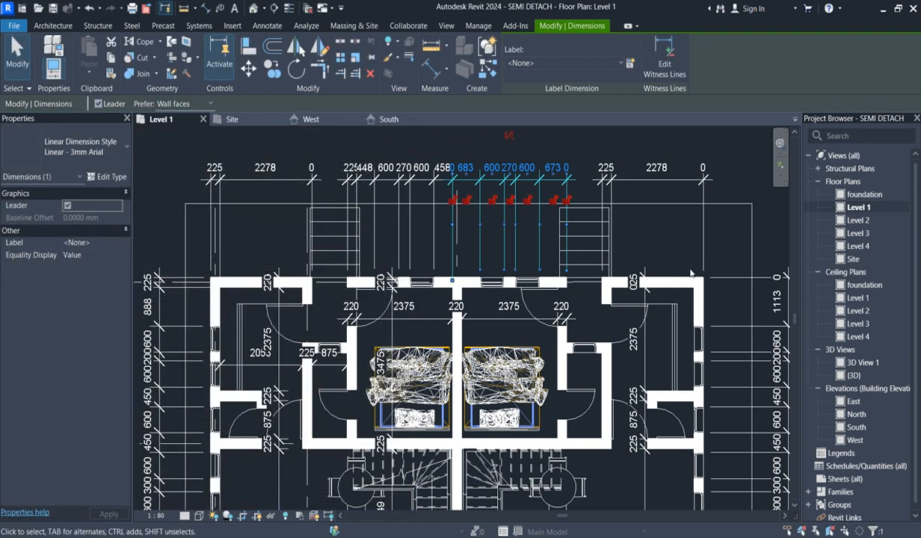
left_click(676, 233)
- Set the leader tick mark of the rear string's Linear - 3mm Arial dimension type to Filled Box 2mm and apply it
scroll(508, 187, "up", 1)
left_click(493, 178)
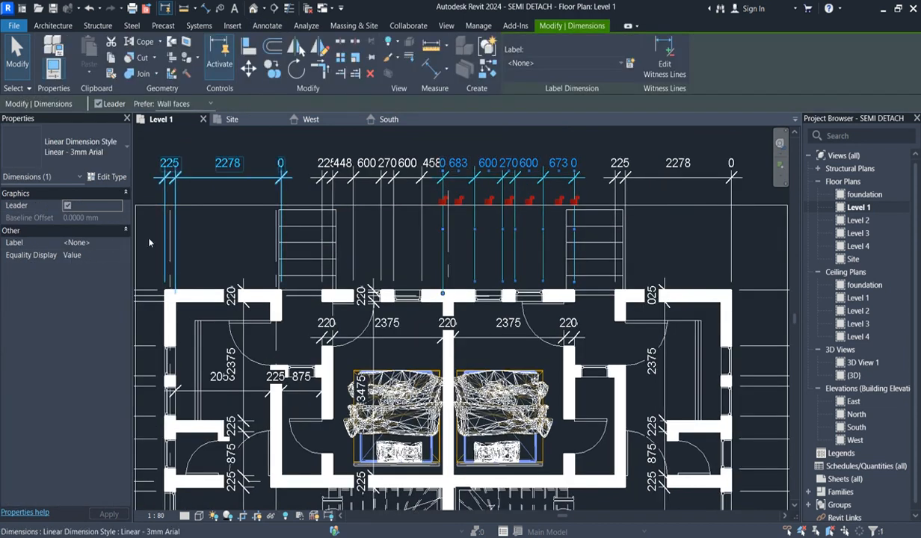
left_click(110, 178)
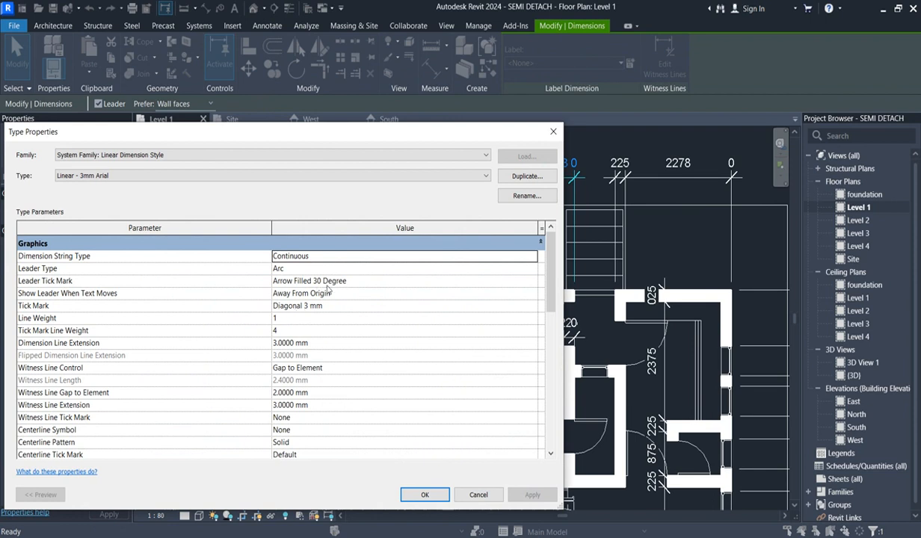
left_click(536, 281)
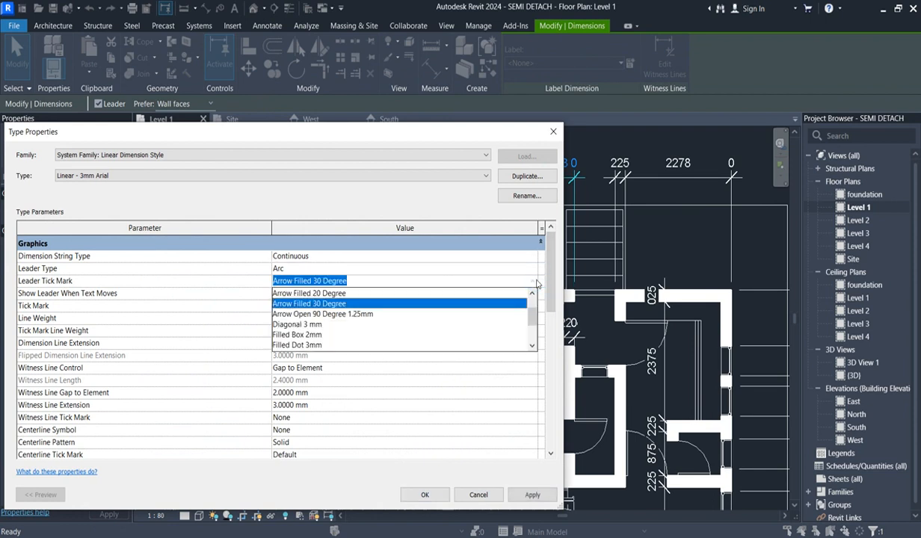
left_click(302, 335)
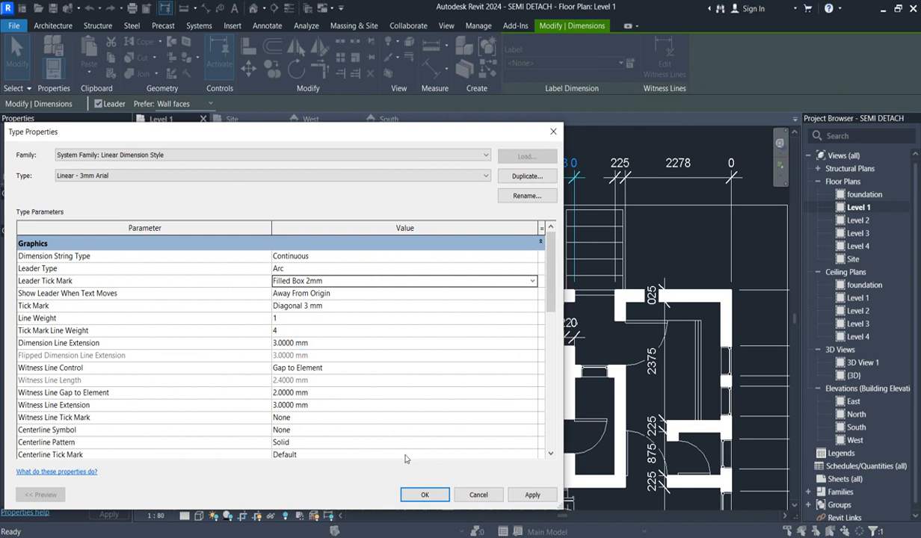
left_click(427, 494)
- Change the tick mark of the Linear - 3mm Arial dimension type to Filled Dot 3mm, apply it, and clear the selection
scroll(461, 235, "up", 1)
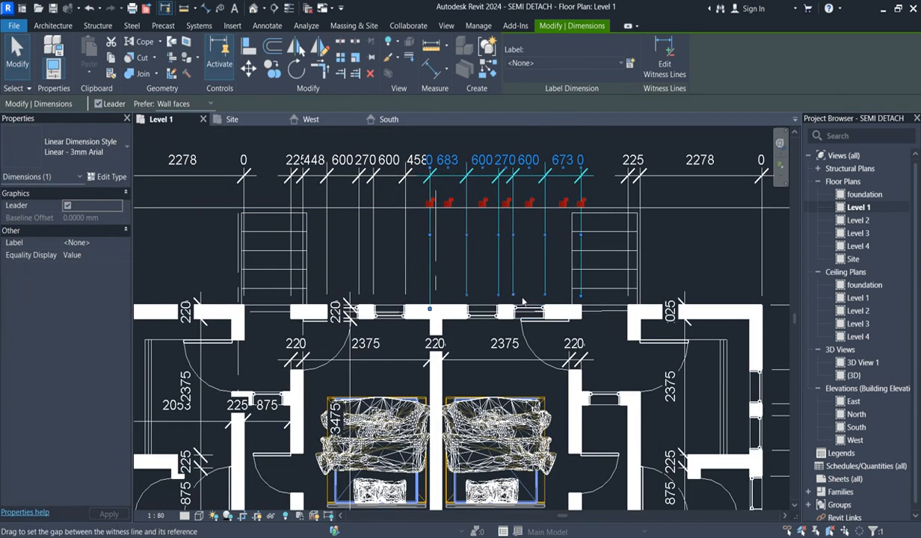
left_click(112, 177)
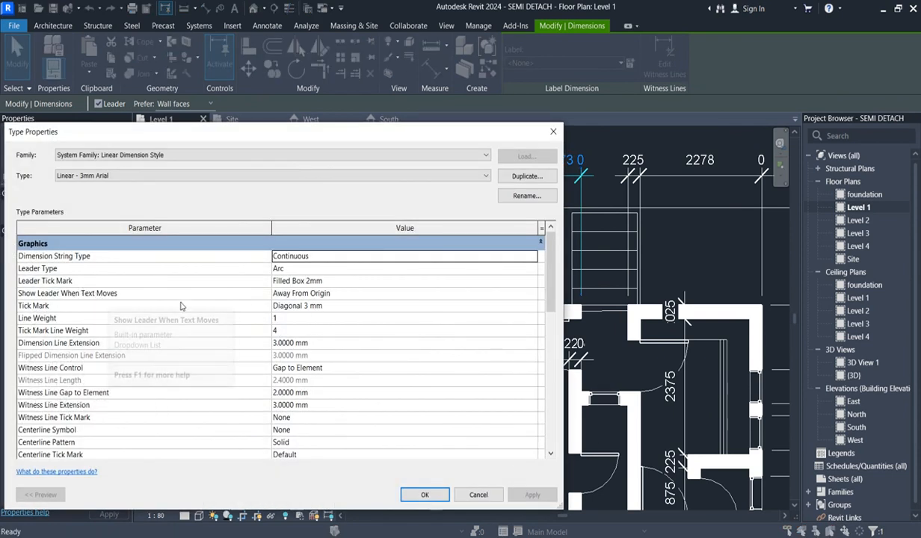
left_click(528, 307)
left_click(529, 307)
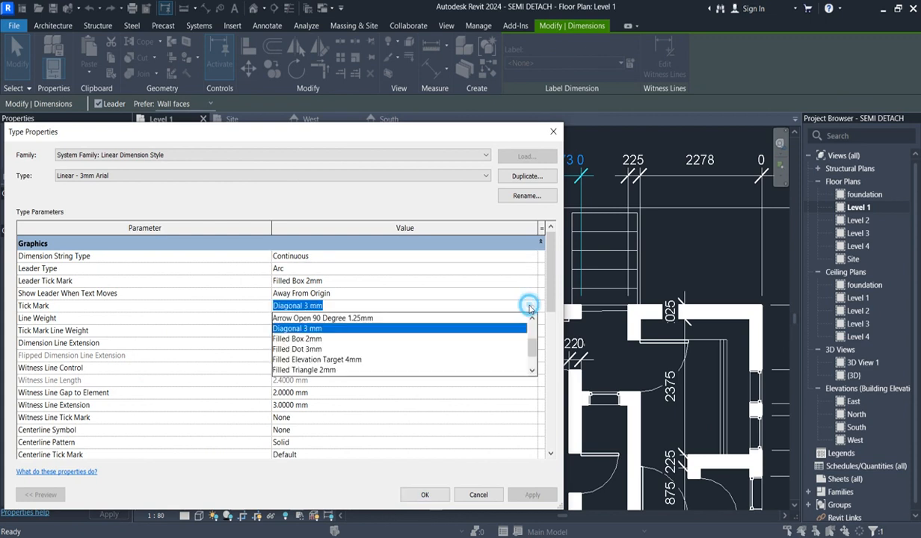
left_click(303, 349)
left_click(425, 496)
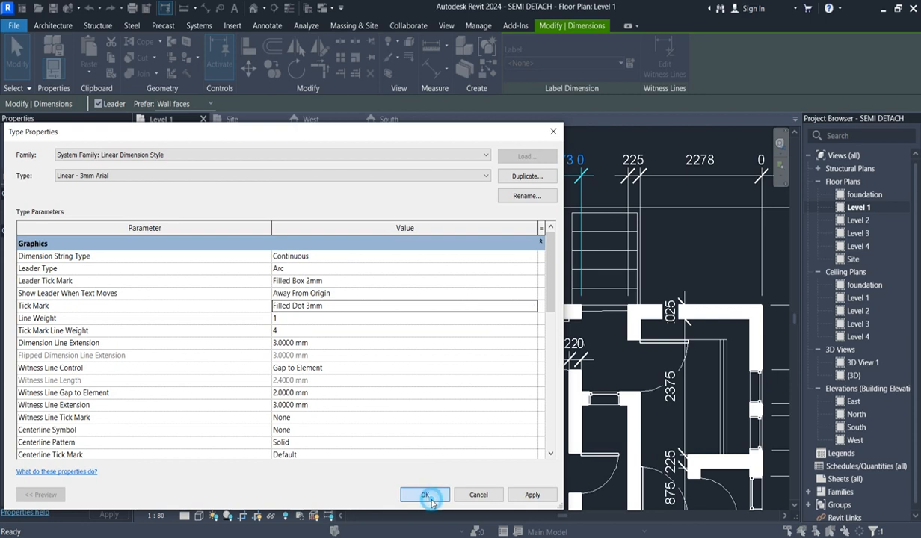
left_click(702, 232)
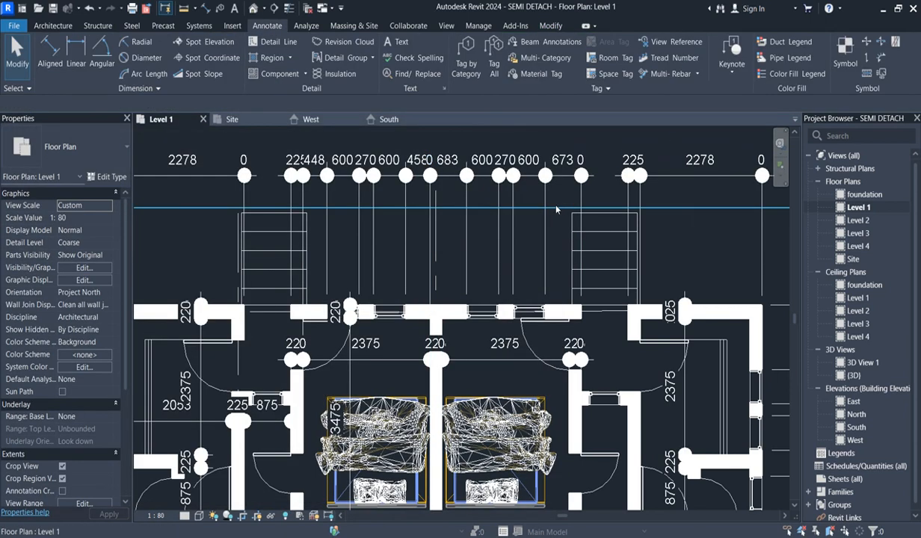
scroll(555, 209, "down", 3)
scroll(589, 188, "up", 3)
scroll(602, 196, "down", 2)
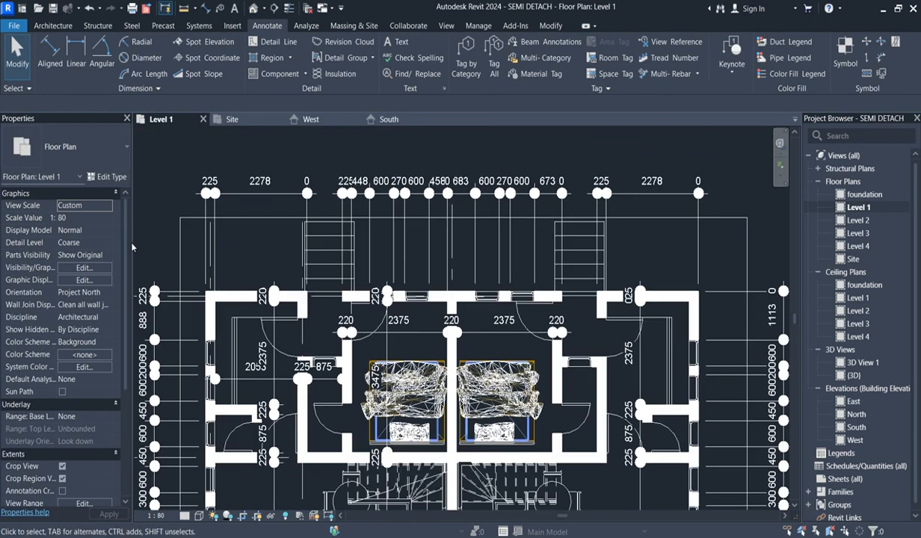
- Set the witness line control of the Linear - 3mm Arial dimension type to Fixed to Dimension Line, apply it, and deselect the string
left_click(109, 177)
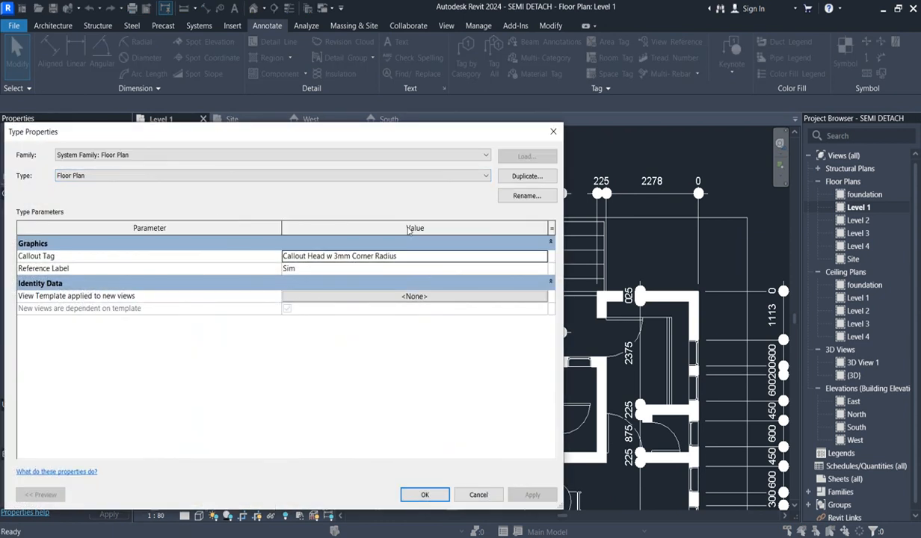
left_click(553, 131)
left_click(650, 194)
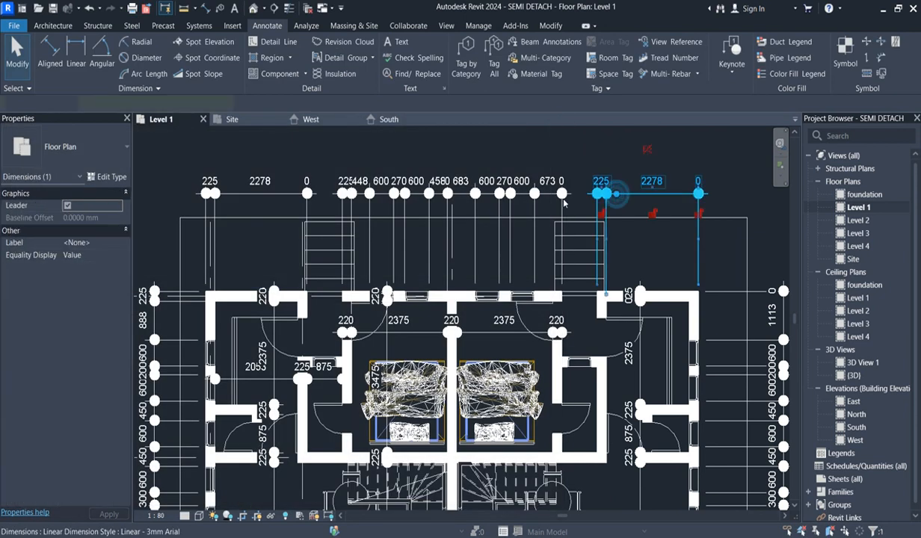
left_click(106, 177)
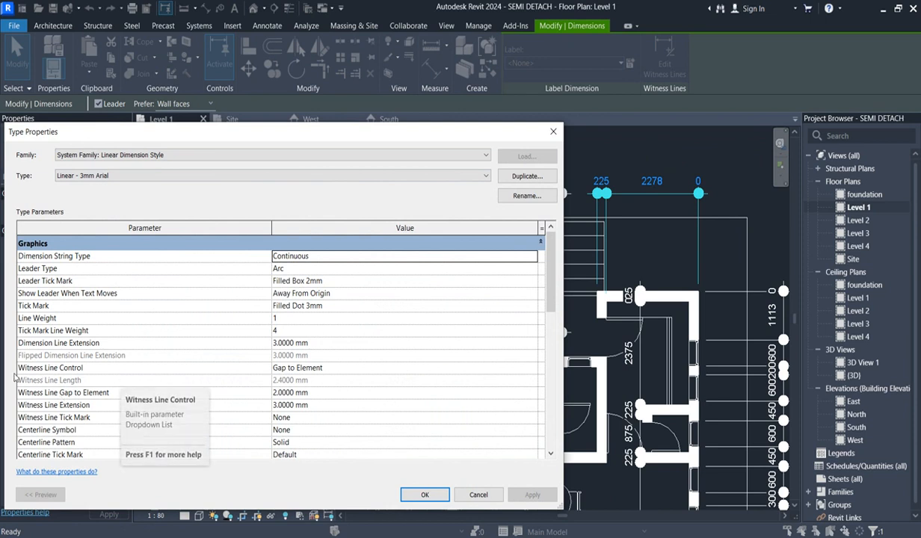
left_click(526, 368)
left_click(531, 371)
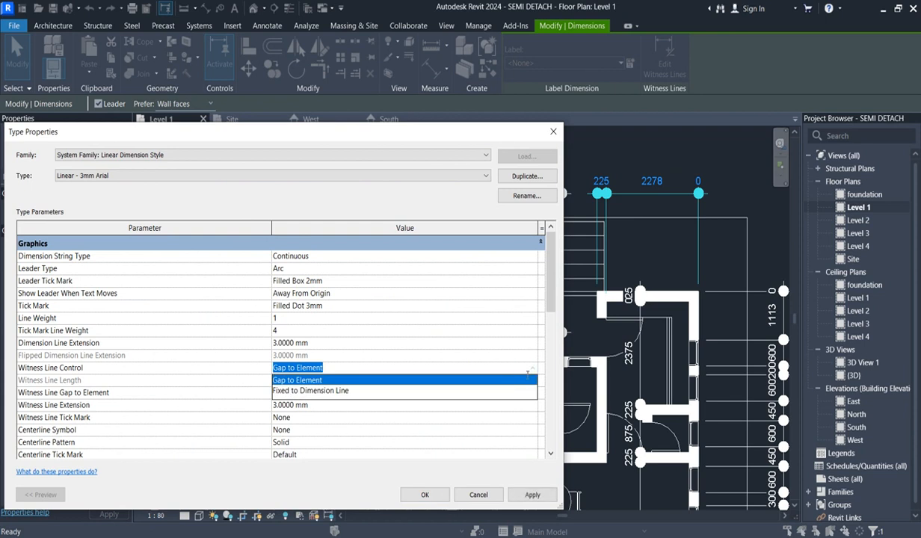
left_click(307, 391)
left_click(439, 492)
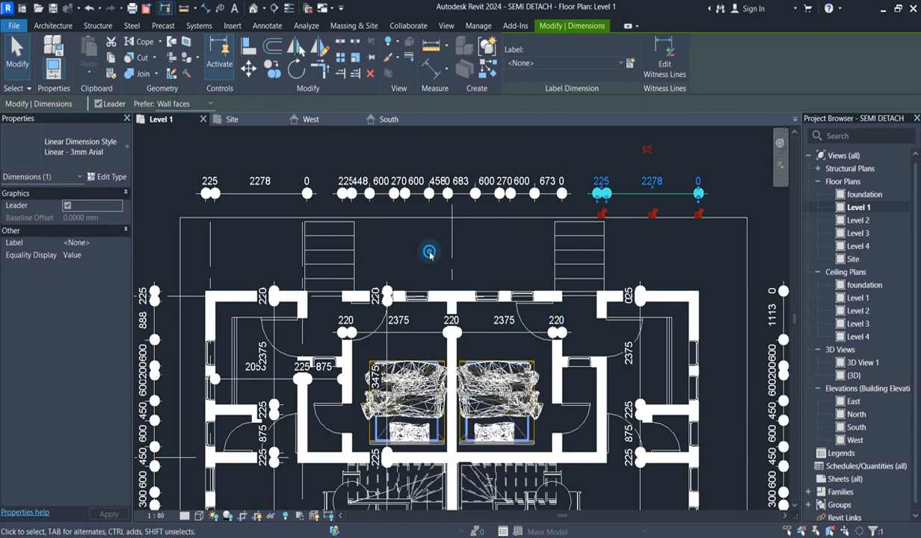
left_click(430, 256)
- Select the dimension string outside the right-hand exterior wall and open its type properties at the text settings
scroll(352, 261, "down", 5)
scroll(550, 433, "up", 3)
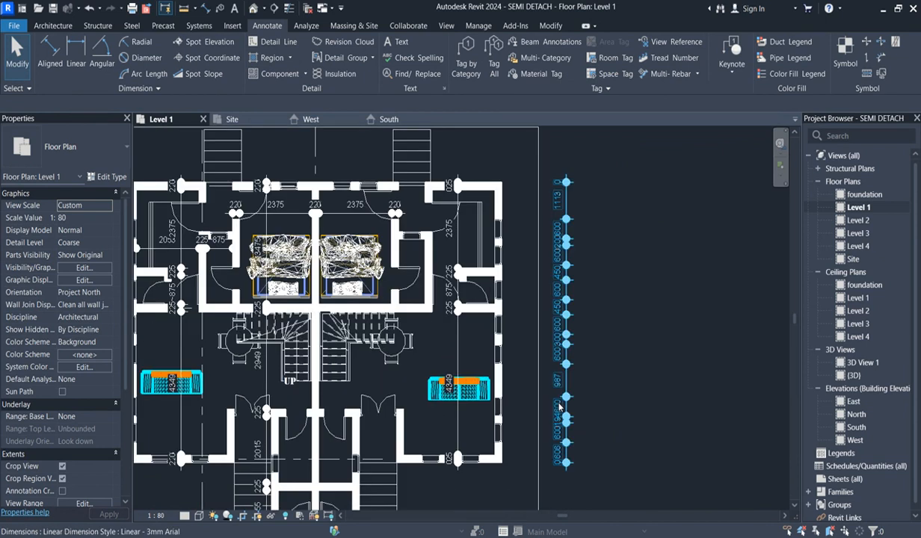
scroll(559, 406, "up", 2)
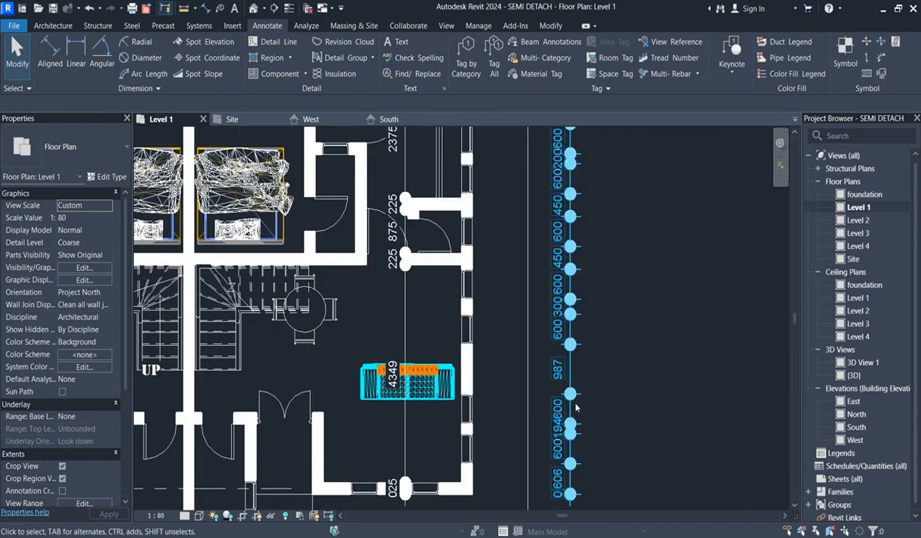
left_click(114, 179)
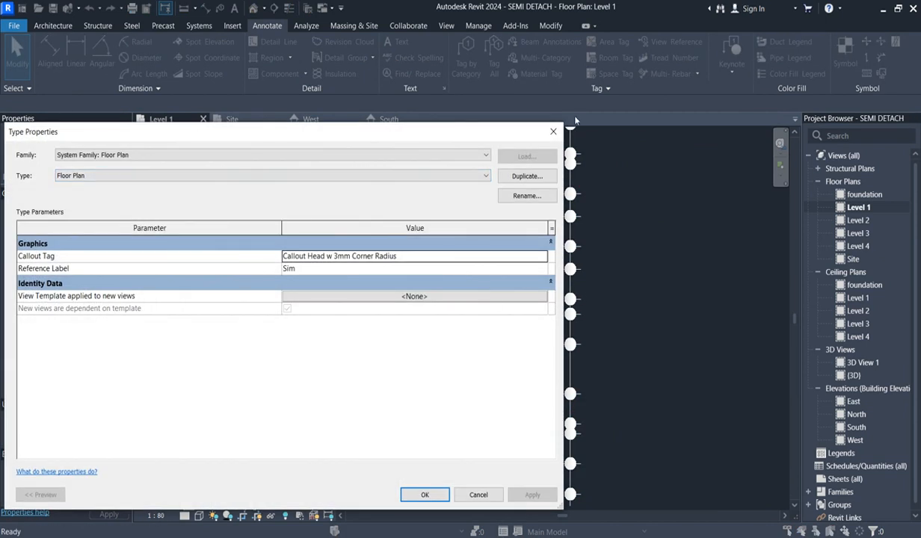
left_click(553, 130)
left_click(569, 138)
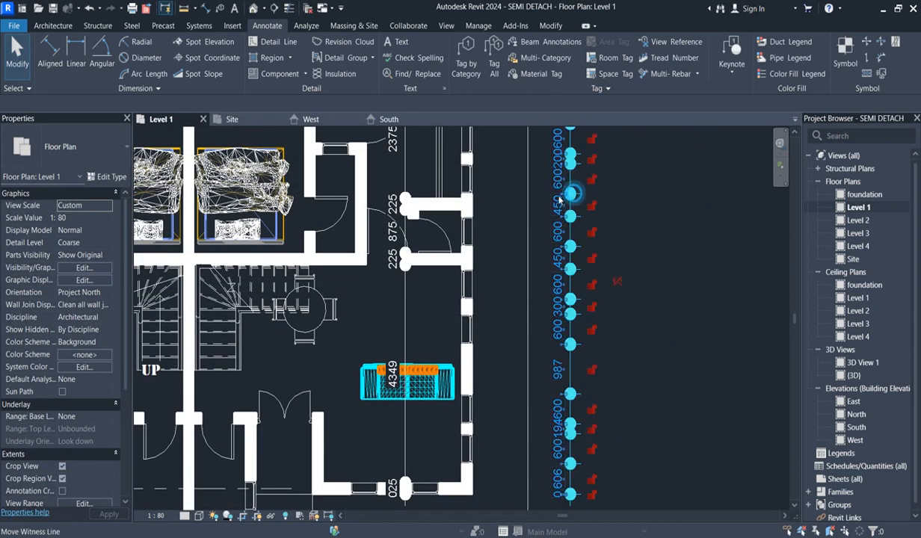
left_click(113, 177)
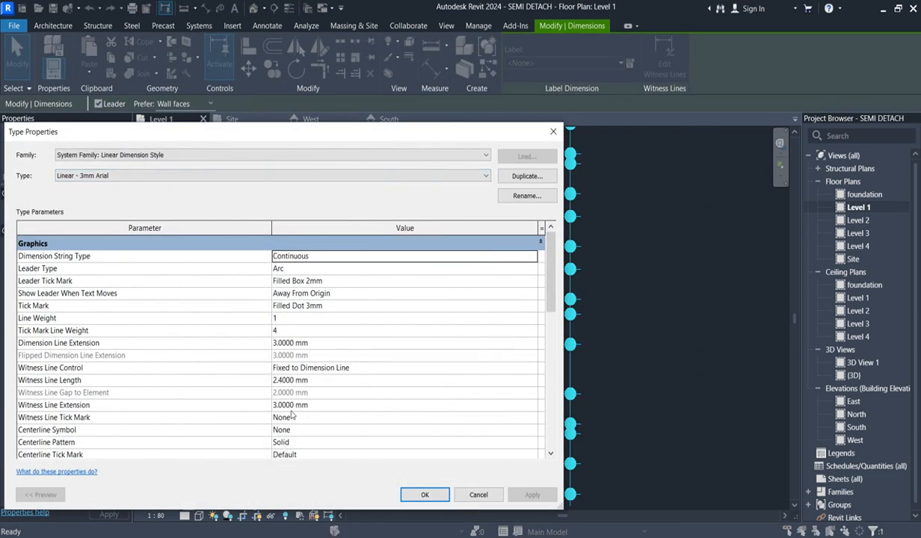
scroll(299, 441, "down", 1)
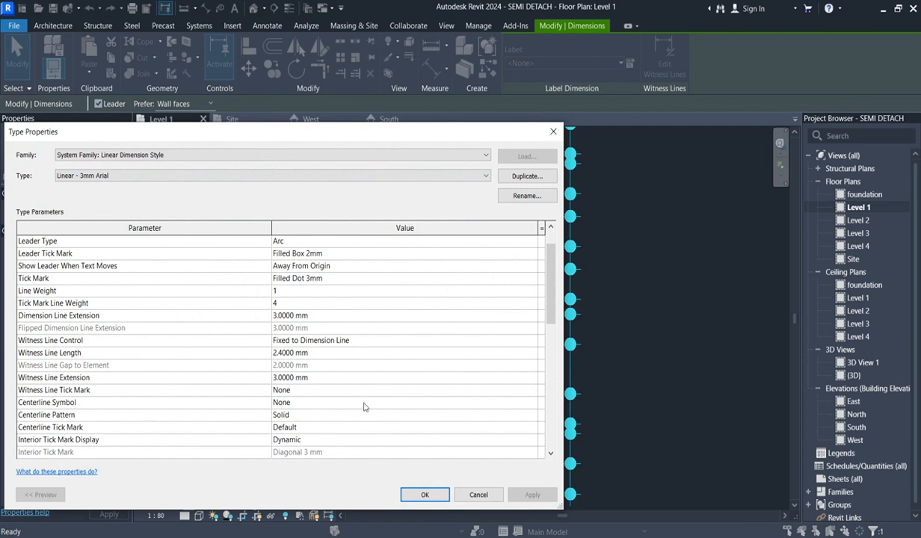
scroll(294, 426, "down", 2)
scroll(301, 455, "down", 1)
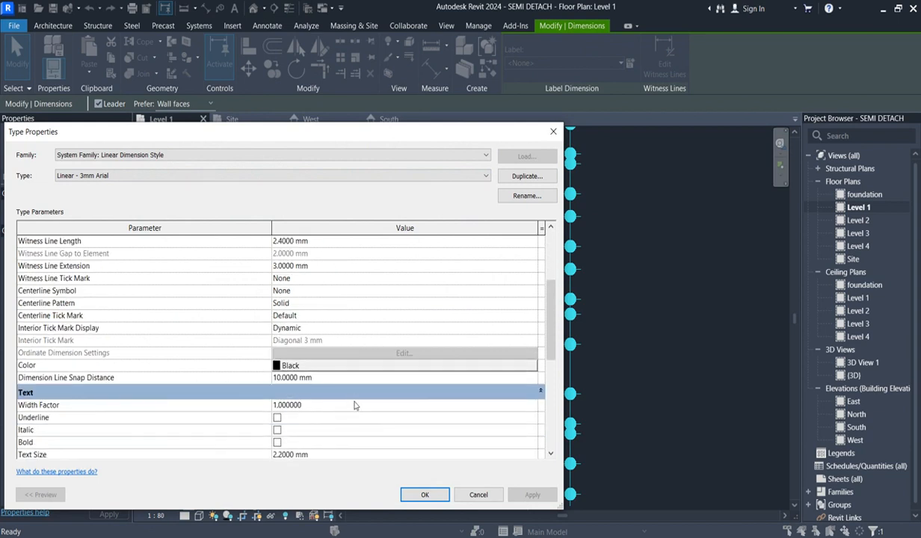
scroll(330, 412, "down", 1)
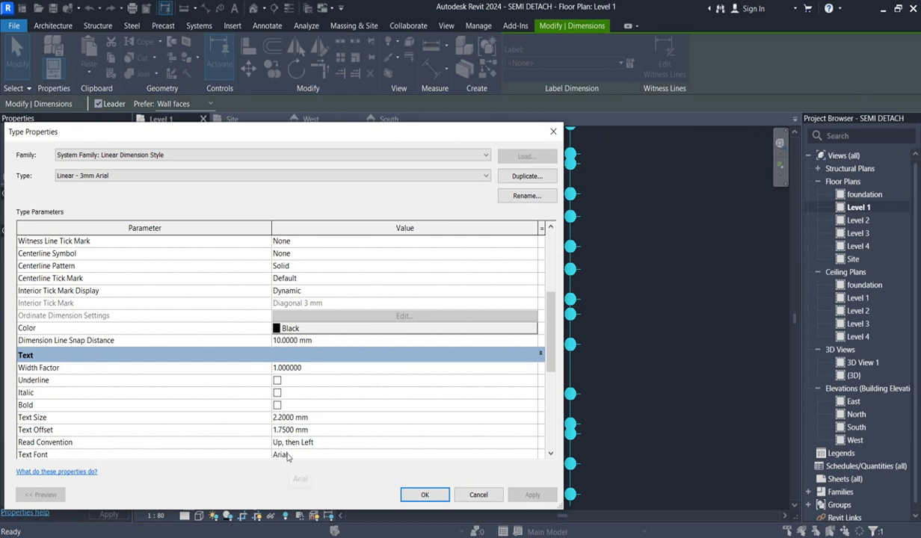
- Set the text font of the Linear - 3mm Arial dimension type to Technic and confirm the type properties
scroll(290, 451, "down", 1)
left_click(299, 418)
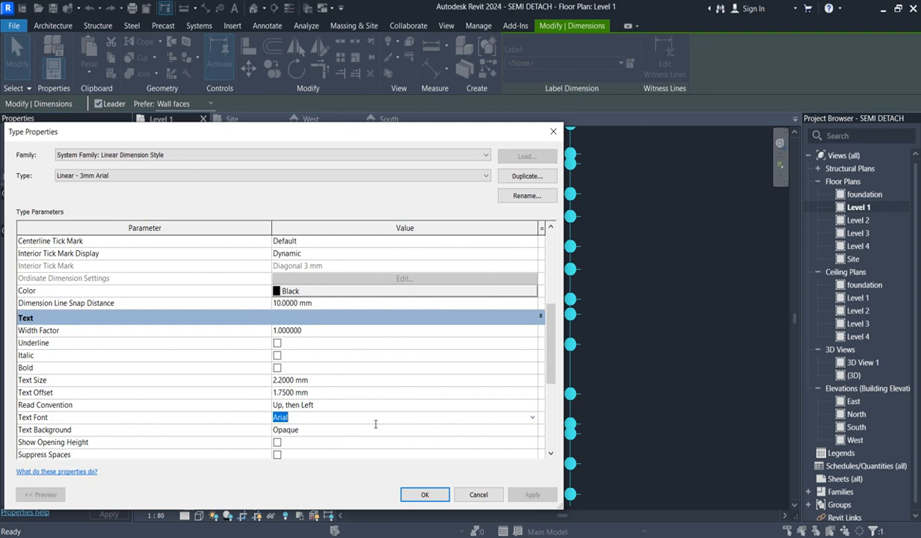
type("Technic")
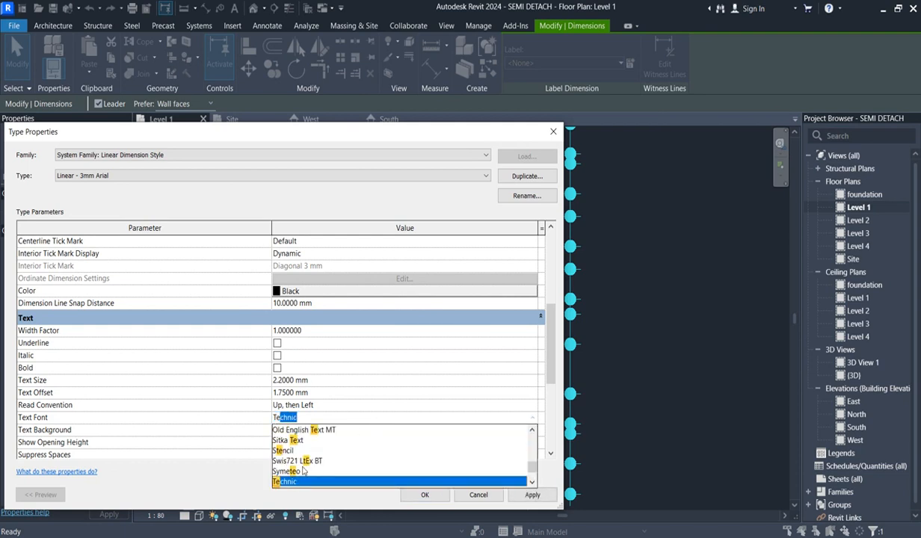
left_click(294, 482)
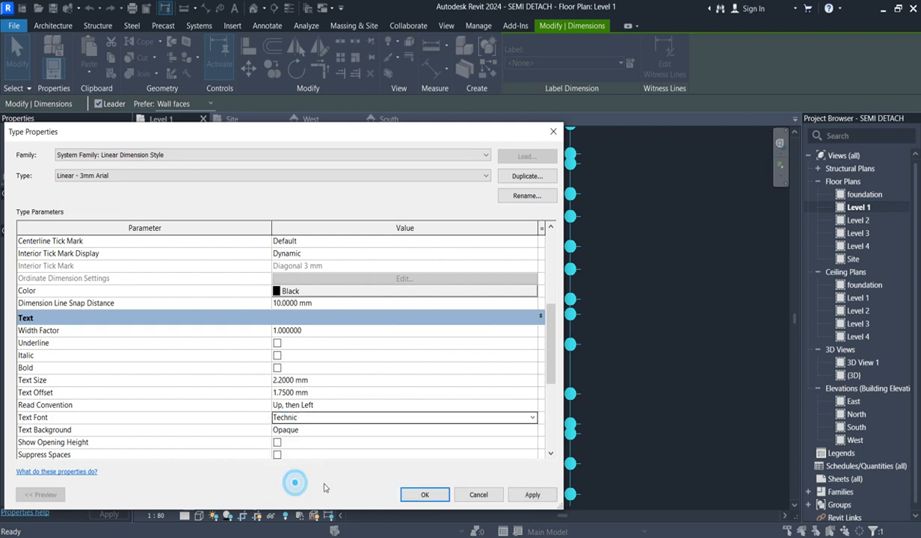
left_click(423, 495)
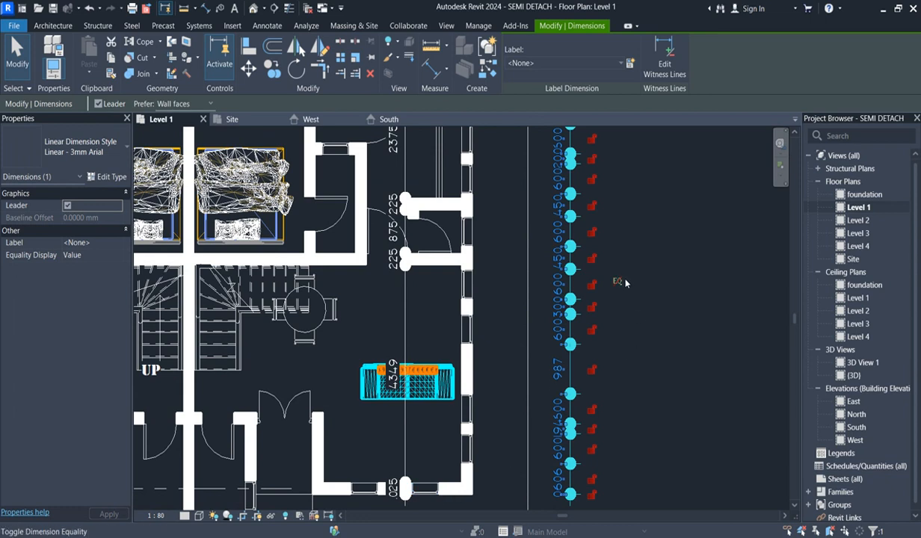
- Set the text size of the selected string's Linear - 3mm Arial type to 1.2 mm, confirm it, and deselect the string
left_click(112, 177)
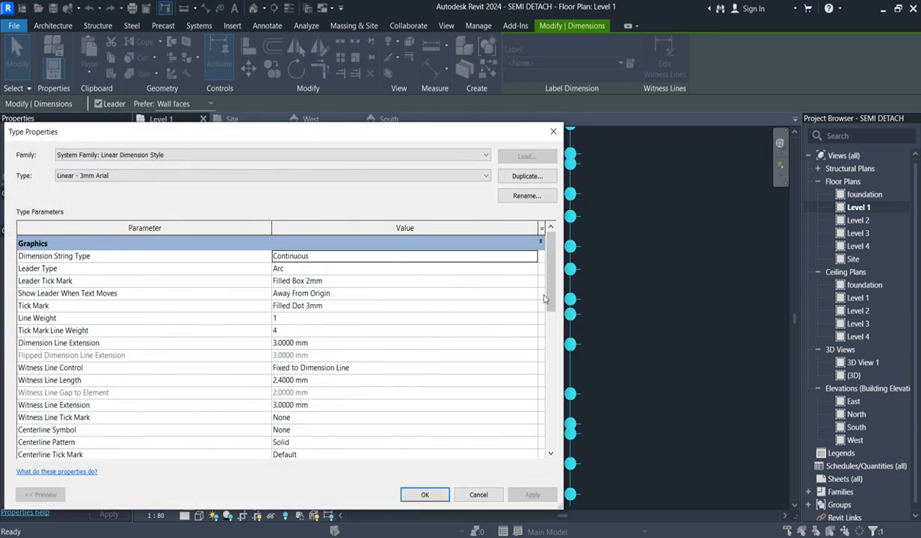
left_click_drag(547, 299, 545, 439)
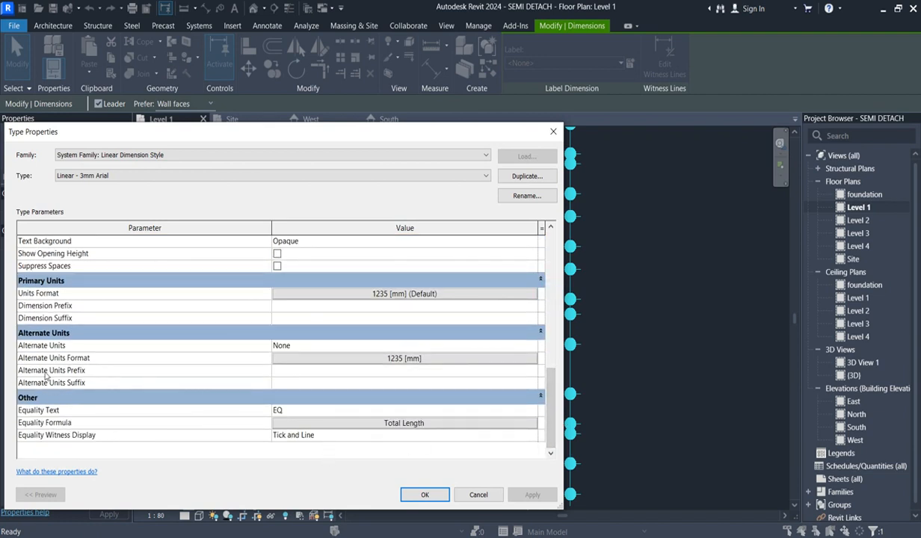
left_click_drag(551, 402, 527, 341)
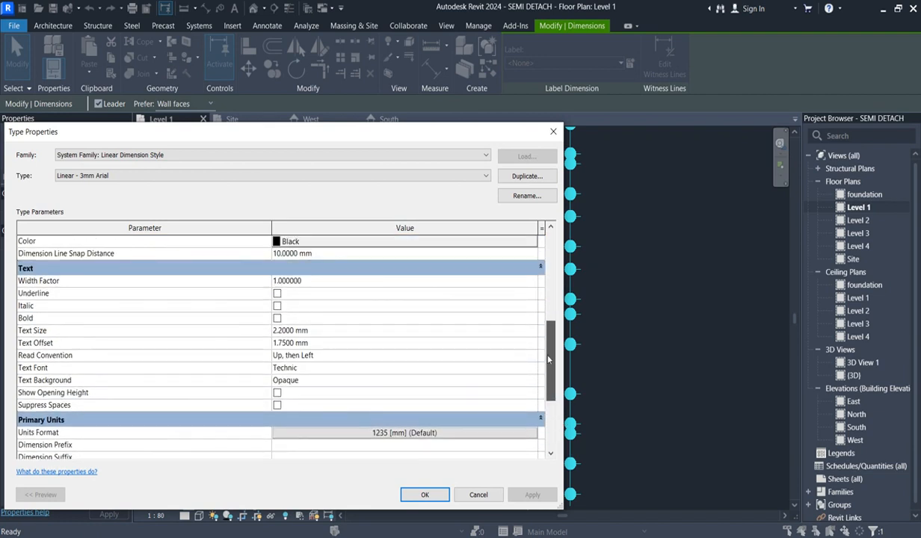
left_click(275, 334)
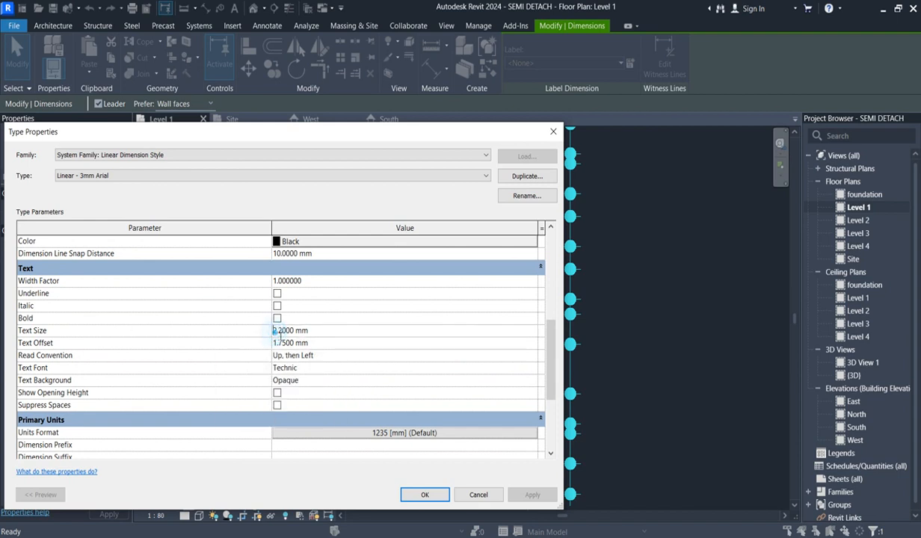
left_click(423, 495)
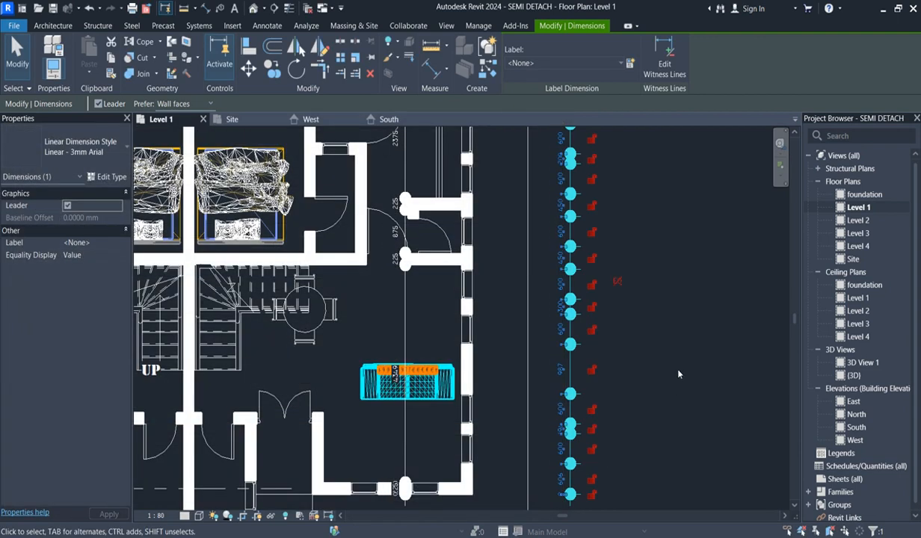
left_click(651, 355)
scroll(565, 287, "up", 2)
scroll(595, 396, "down", 6)
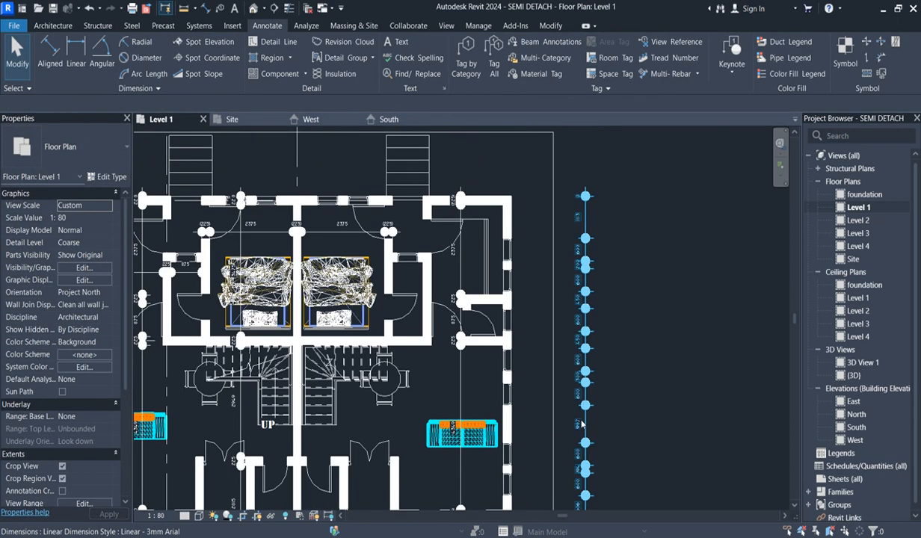
- Select the dimension string outside the right-hand exterior wall and open its Linear - 3mm Arial type properties
left_click(106, 177)
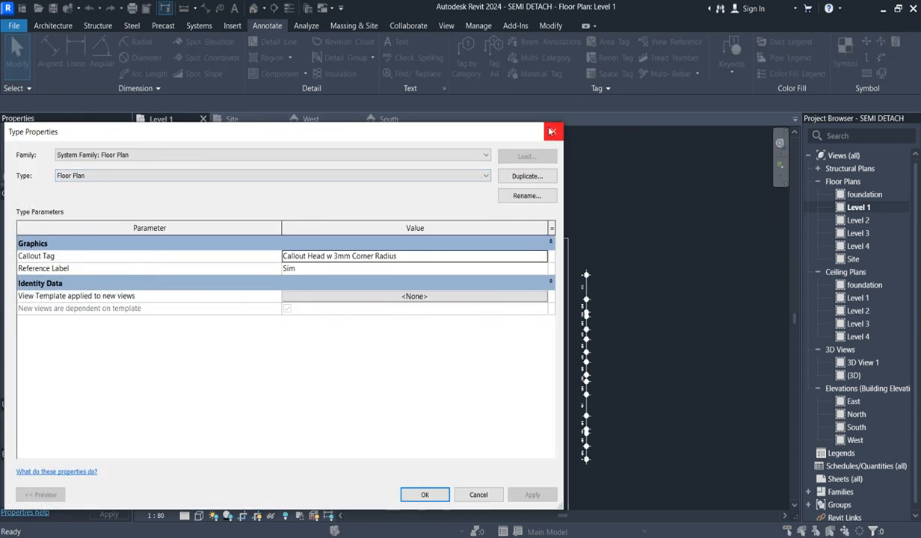
left_click(550, 131)
left_click(586, 306)
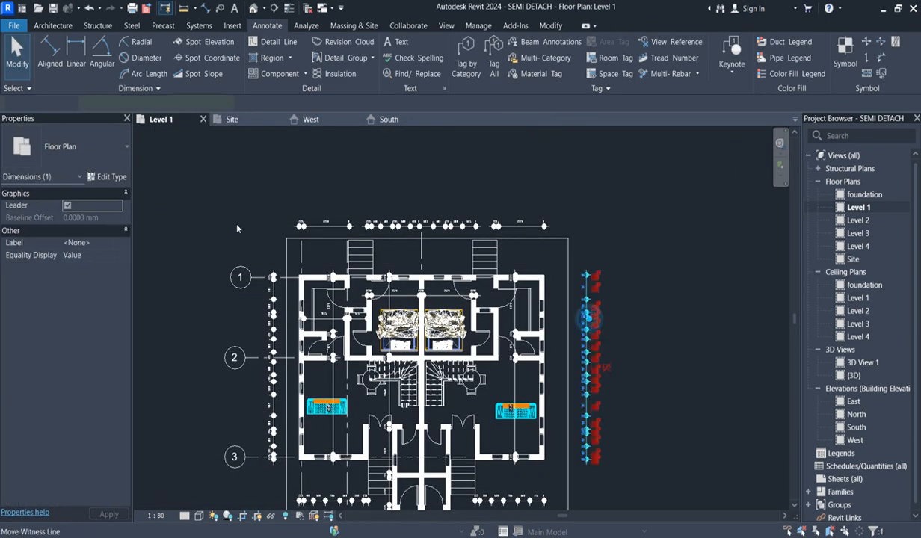
left_click(112, 177)
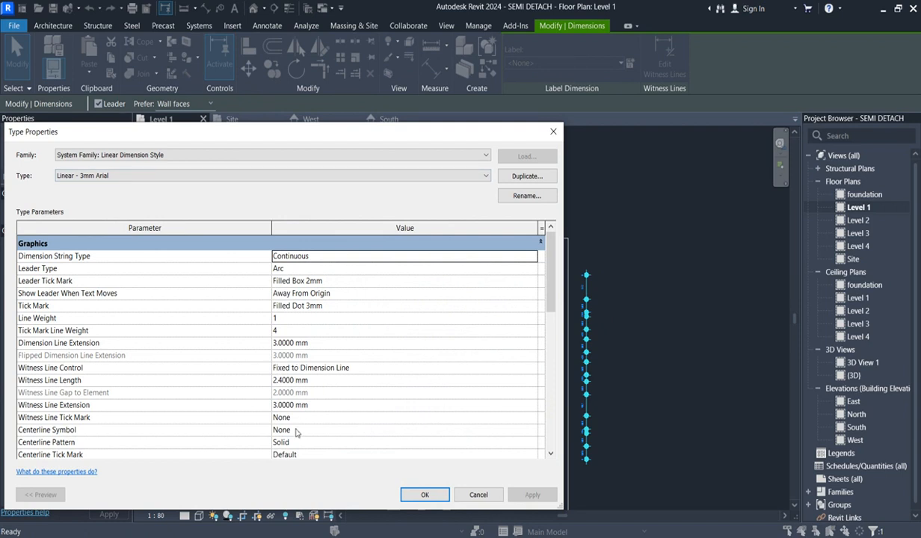
- Try None as the tick mark of the Linear - 3mm Arial dimension type and apply it
left_click(530, 305)
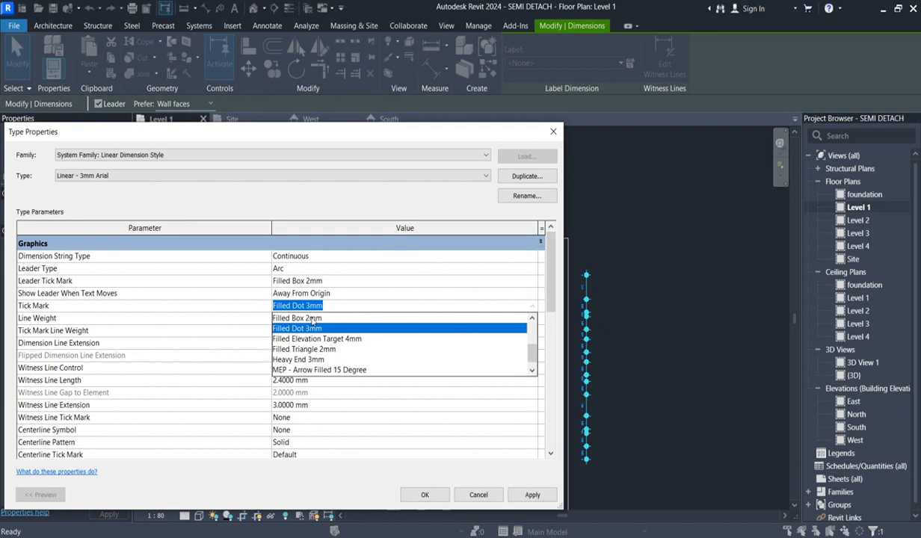
left_click_drag(530, 358, 532, 337)
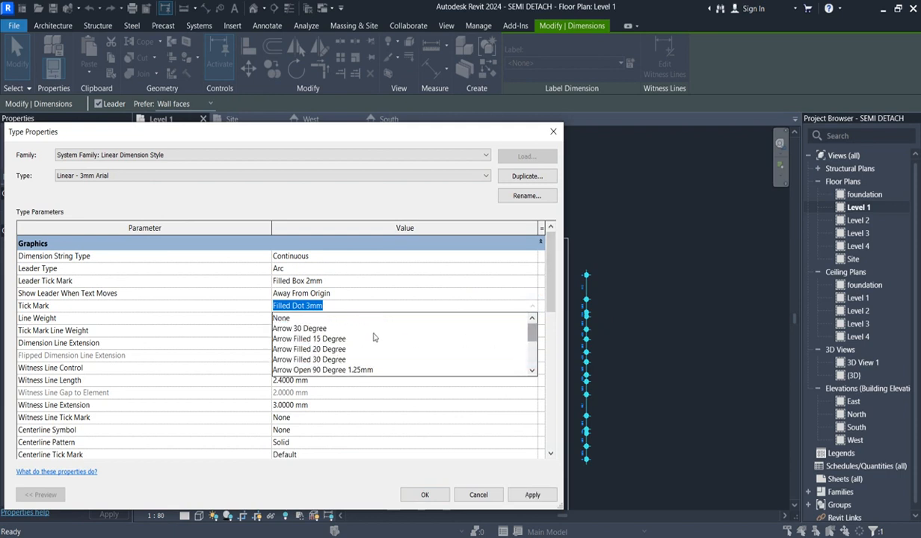
left_click(278, 318)
left_click(529, 496)
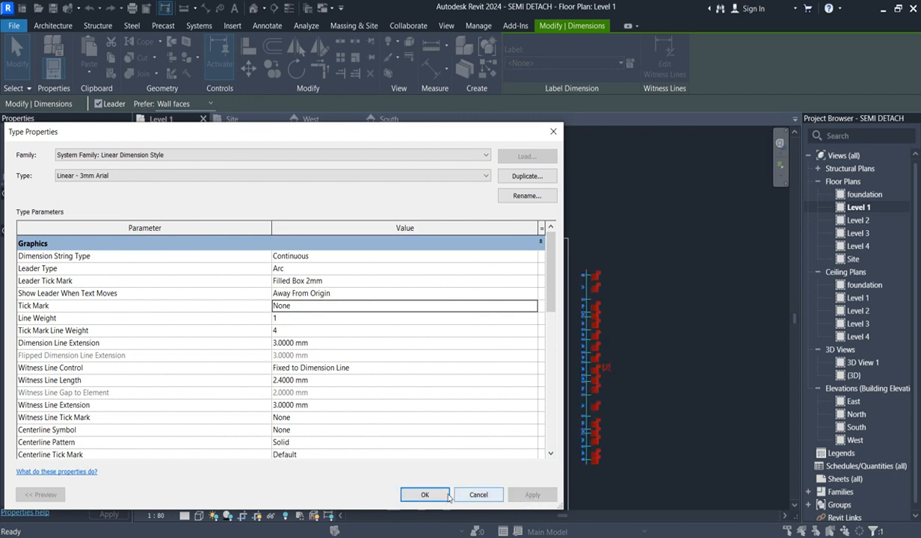
- Try Diagonal 3 mm as the tick mark of the Linear - 3mm Arial dimension type and apply it
left_click(527, 308)
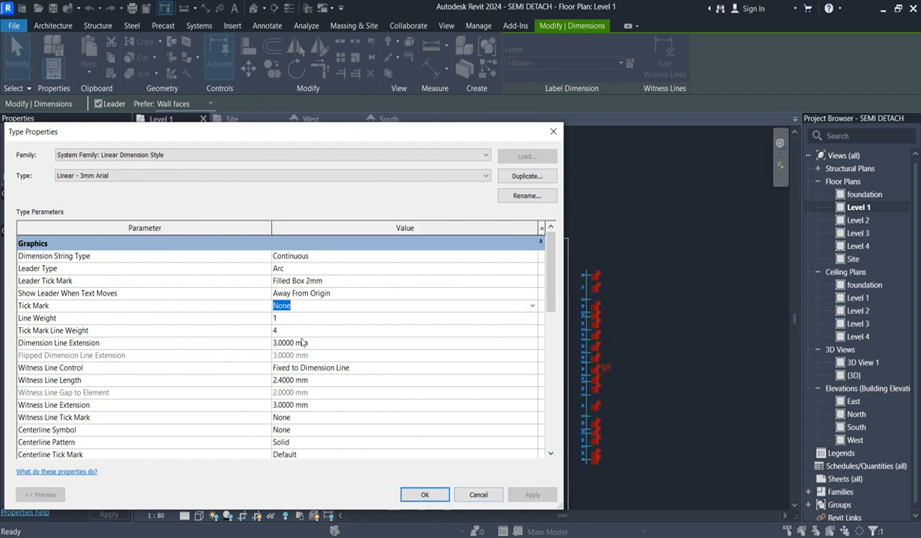
left_click(528, 304)
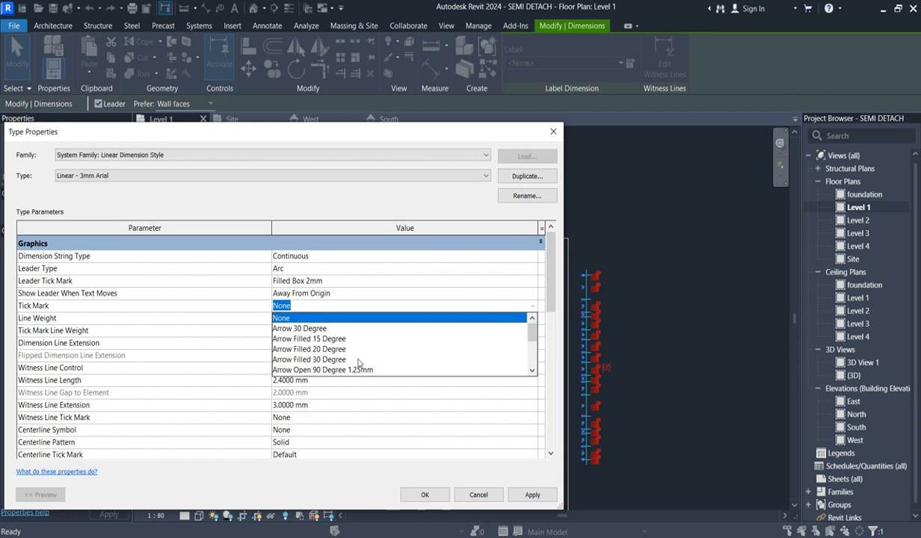
scroll(321, 332, "down", 3)
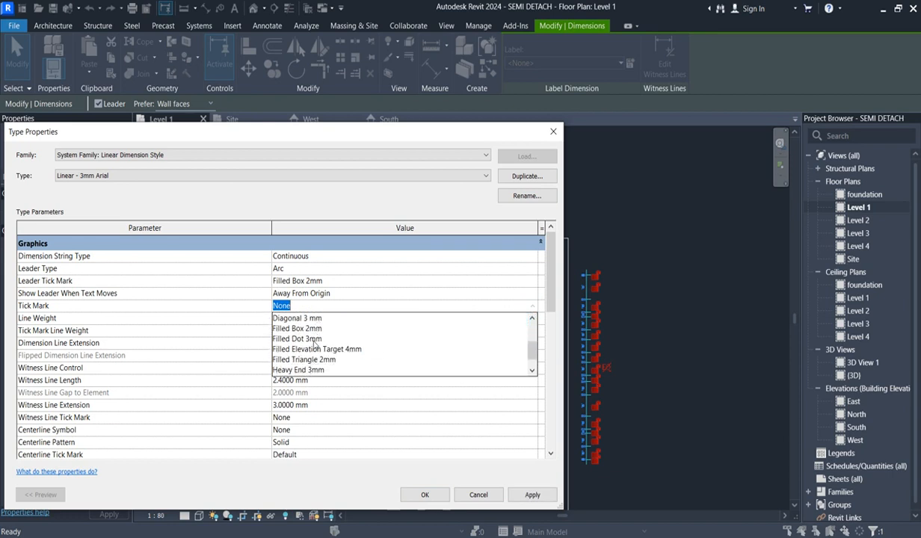
left_click(313, 320)
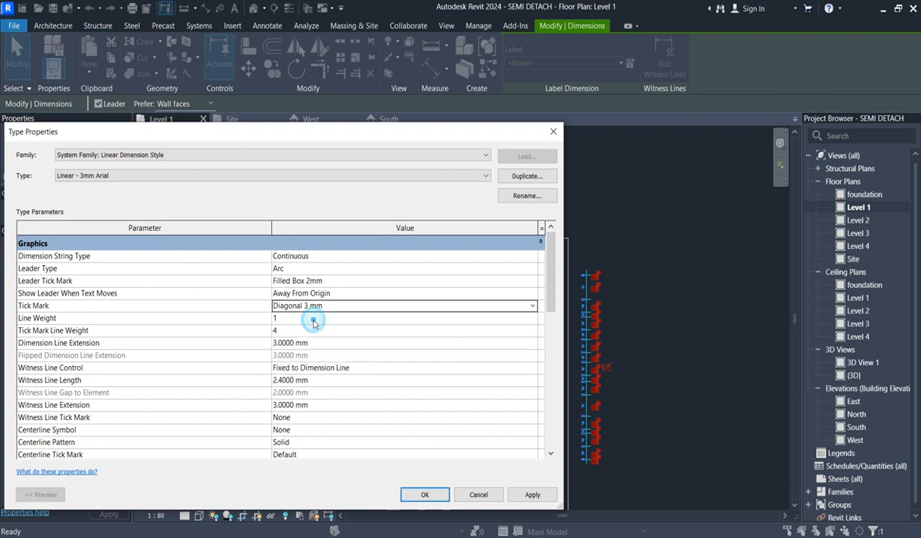
left_click(543, 494)
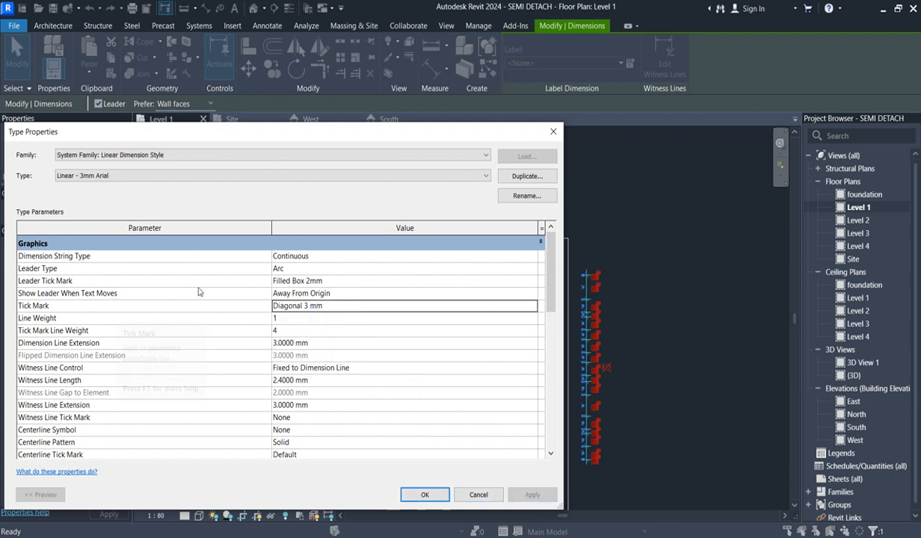
- Set the tick mark of the Linear - 3mm Arial dimension type to Filled Box 2mm and apply it
left_click(527, 306)
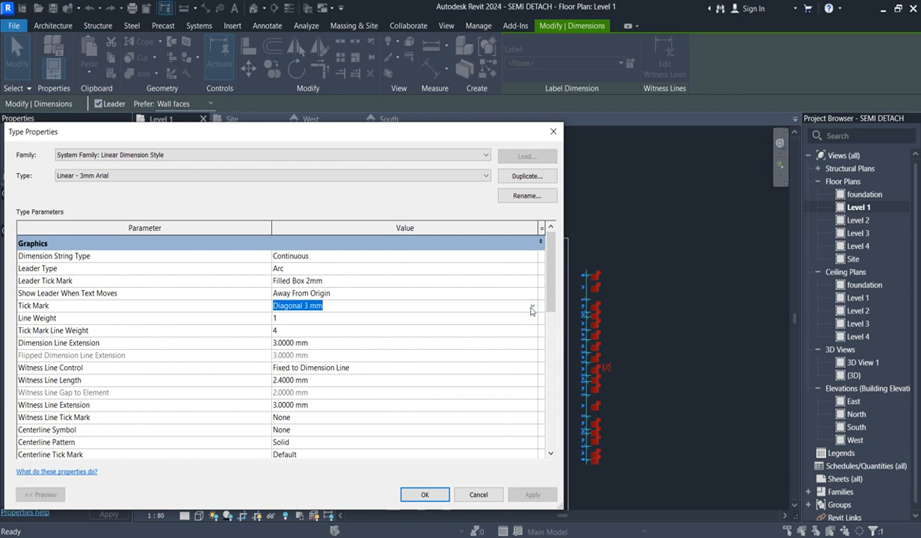
left_click(531, 309)
scroll(385, 351, "down", 2)
scroll(388, 358, "down", 1)
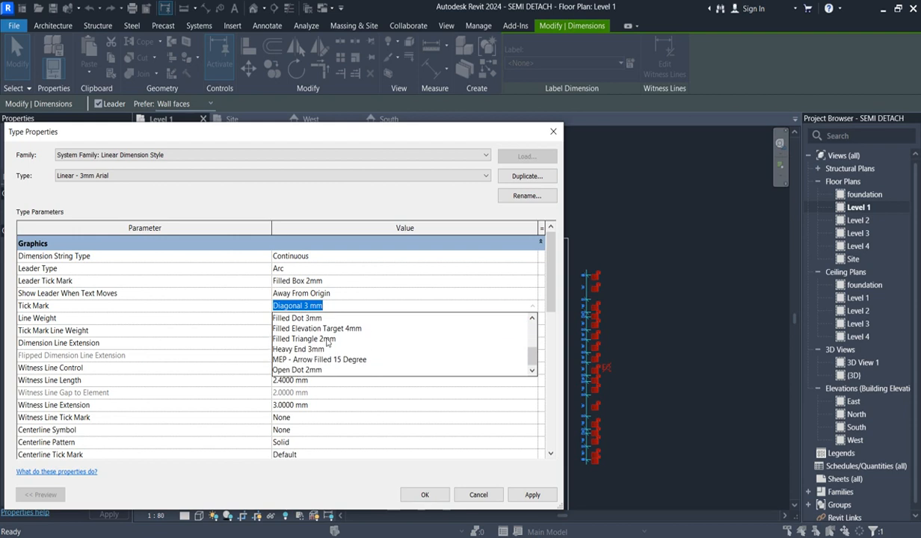
scroll(322, 343, "up", 3)
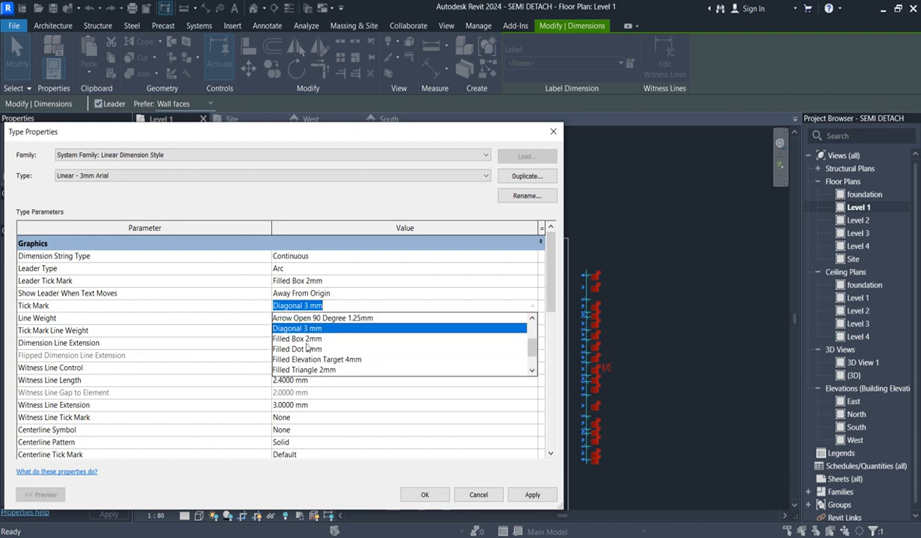
left_click(307, 340)
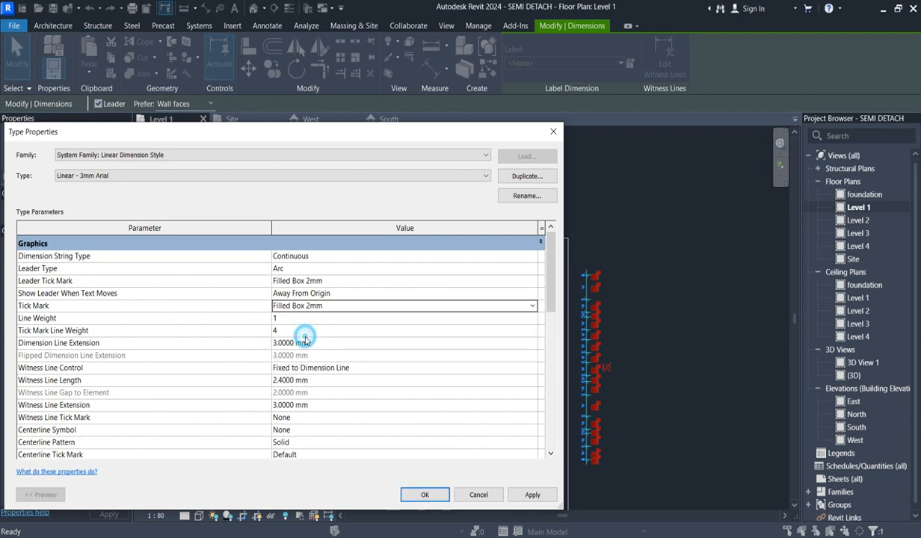
left_click(543, 498)
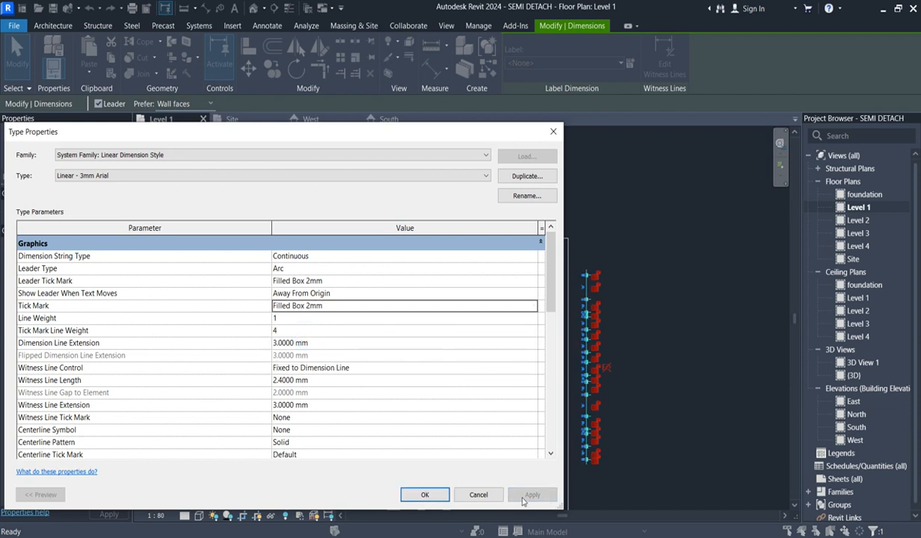
- Set the leader tick mark of the Linear - 3mm Arial dimension type to Diagonal 3 mm and apply it
left_click(531, 282)
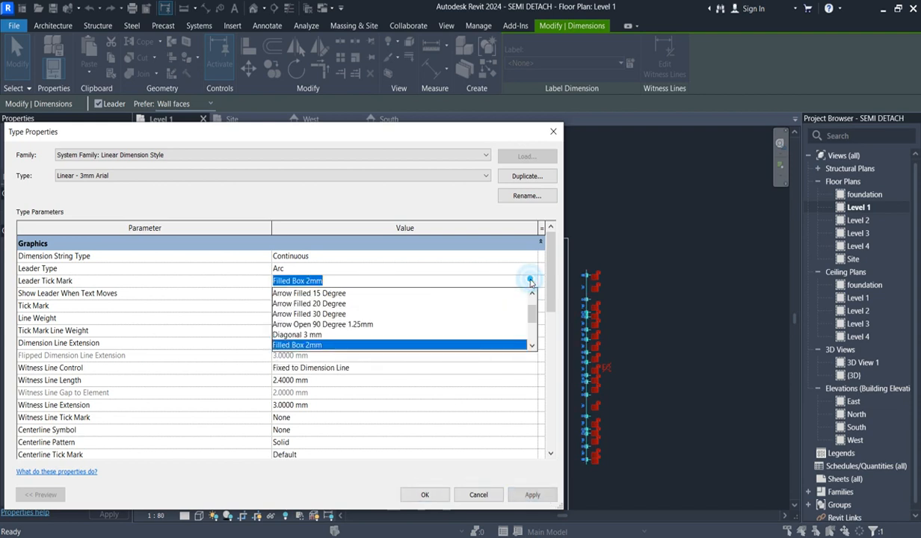
left_click(331, 335)
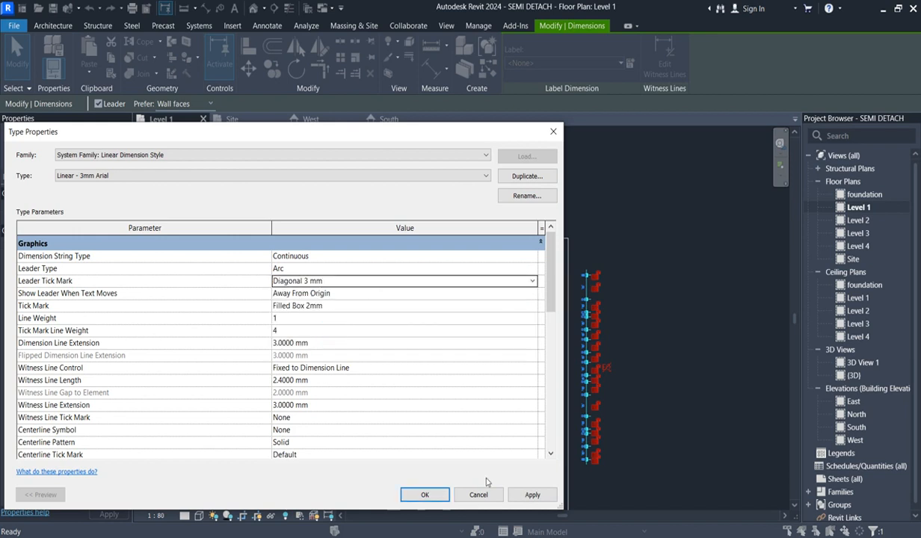
left_click(531, 494)
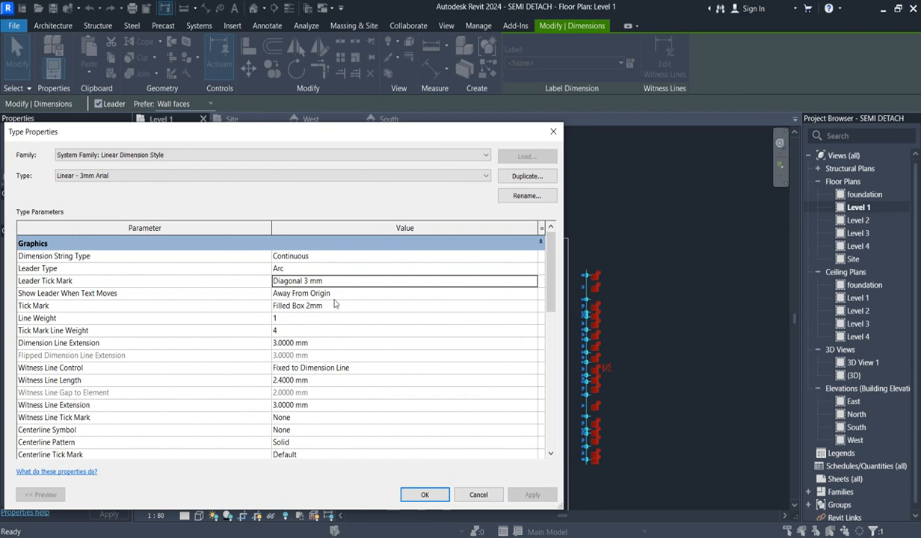
- Set the dimension type to show leaders when text moves Beyond Witness Lines, apply and confirm it, and deselect the string
left_click(528, 297)
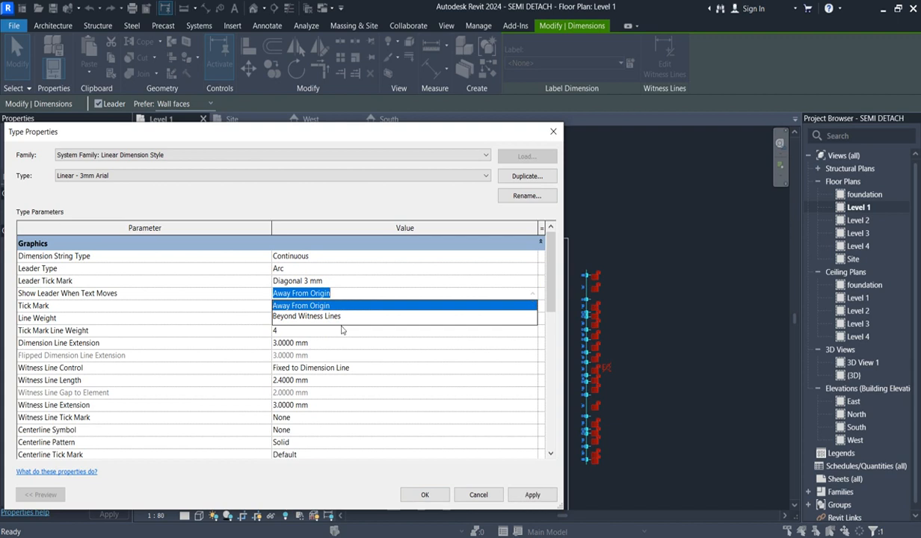
left_click(329, 317)
left_click(531, 495)
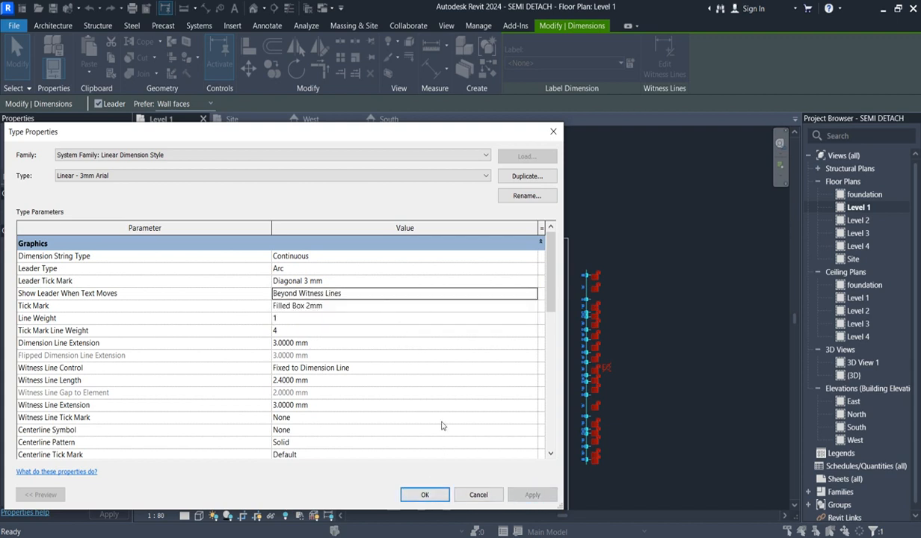
left_click(424, 495)
key("Escape")
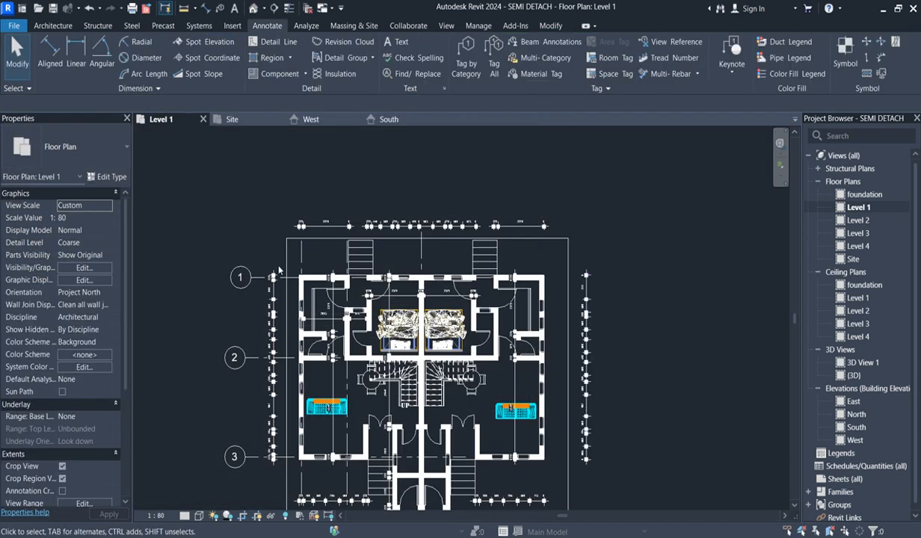
- Examine the plan's dimension strings and the type properties of the Linear - 3mm Arial dimension style
scroll(337, 235, "up", 5)
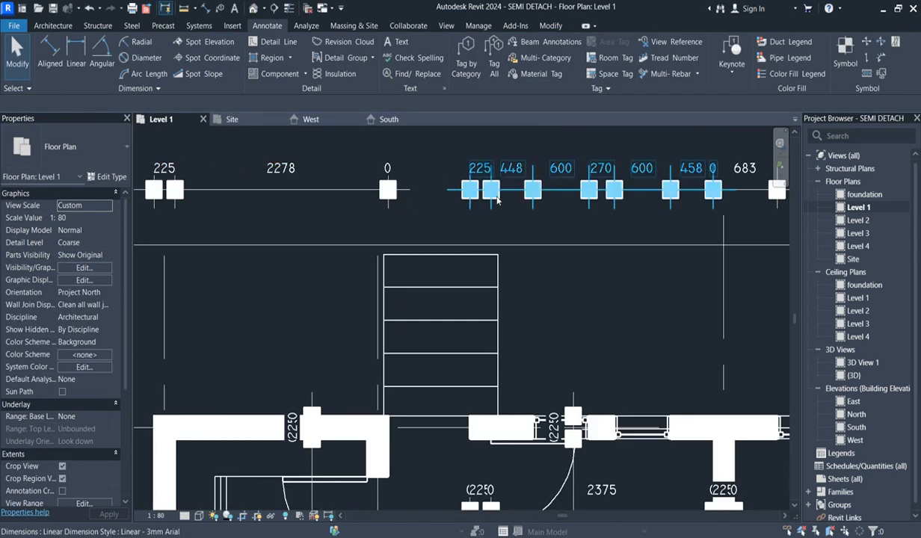
scroll(497, 184, "down", 5)
scroll(548, 313, "up", 2)
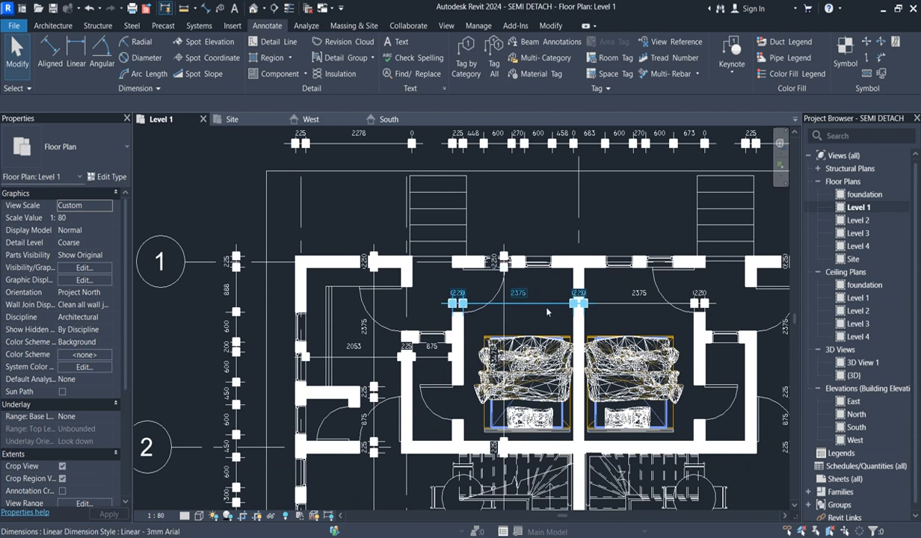
left_click(506, 151)
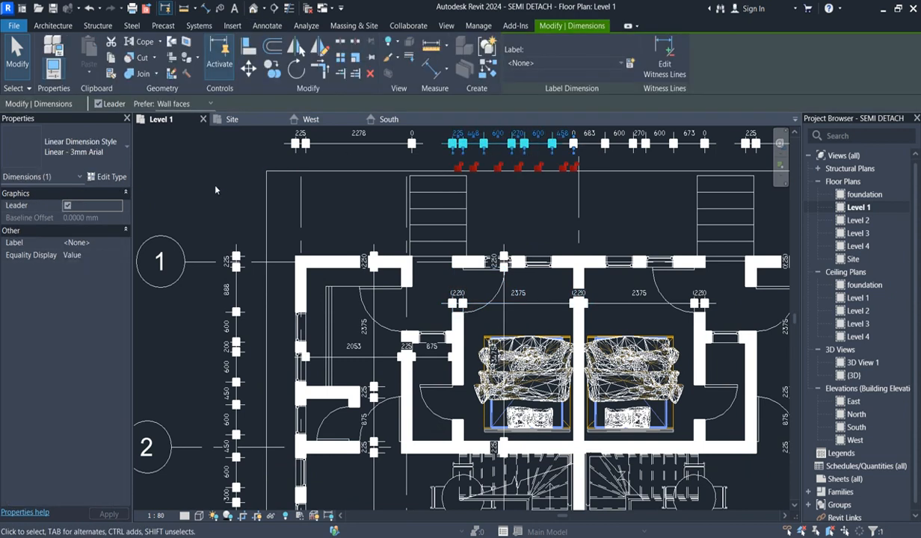
left_click(106, 176)
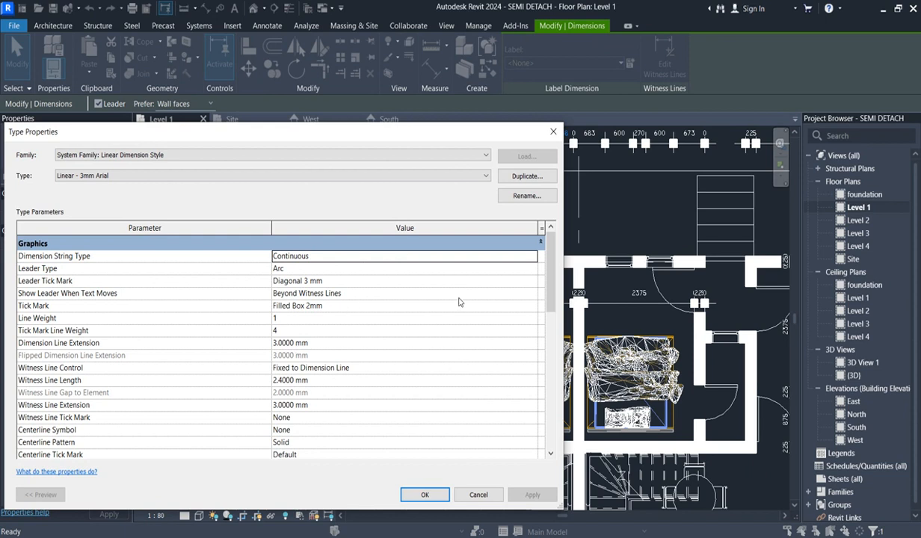
left_click(553, 132)
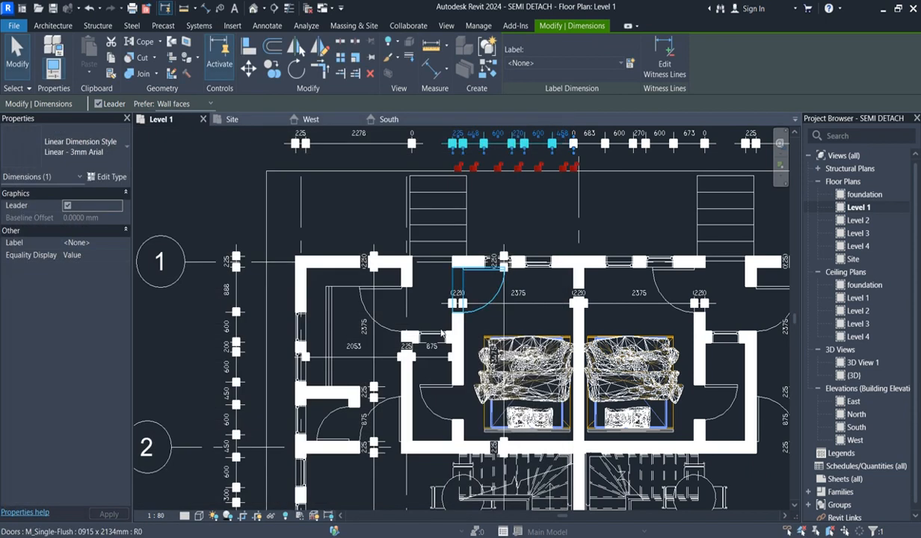
scroll(622, 371, "down", 4)
left_click(652, 366)
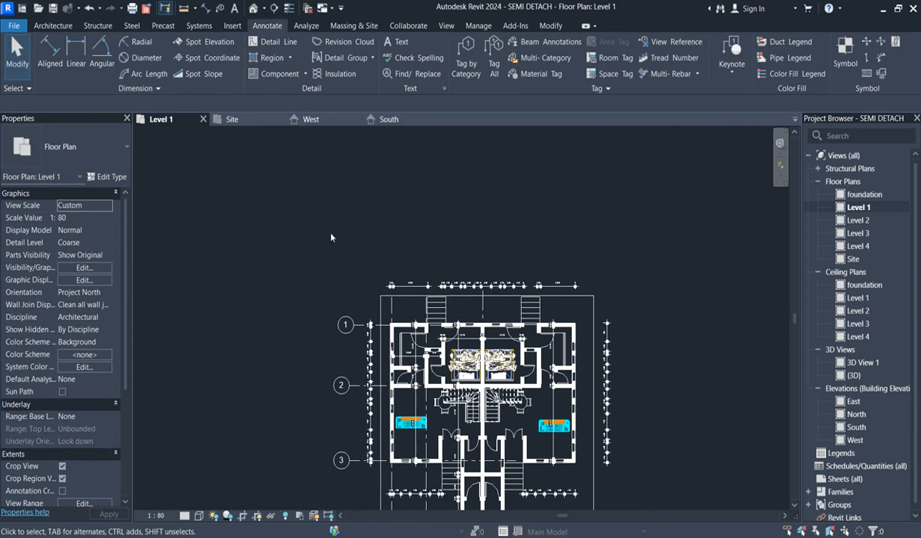
scroll(330, 240, "down", 2)
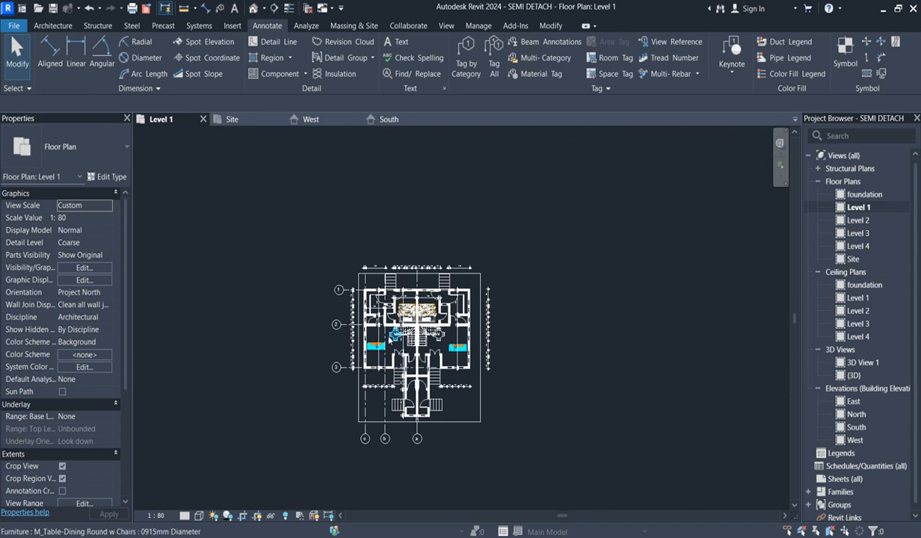
scroll(494, 332, "up", 3)
scroll(498, 334, "up", 1)
scroll(552, 298, "down", 4)
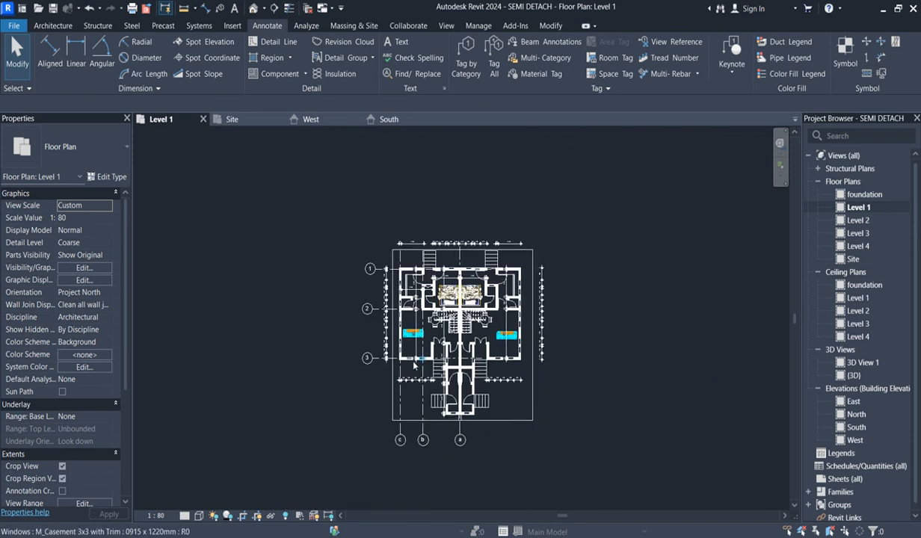
scroll(394, 337, "up", 3)
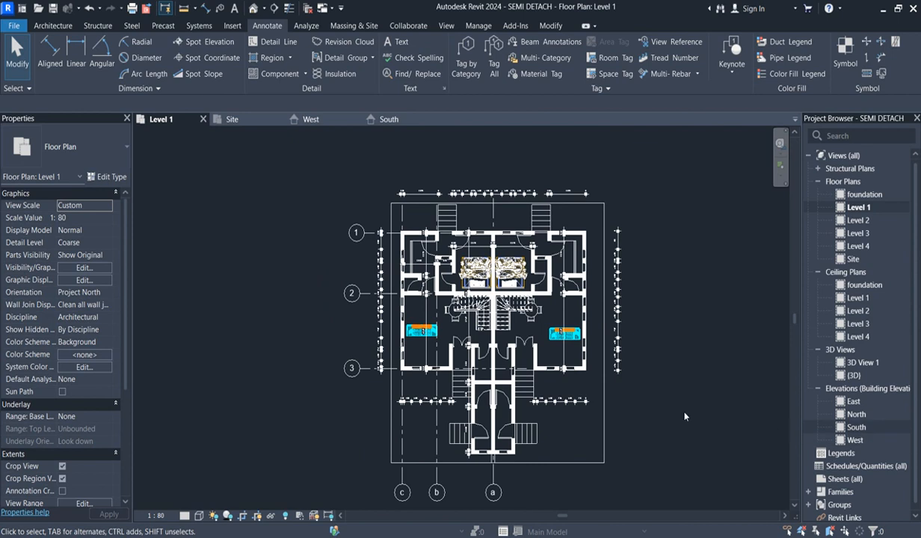
scroll(498, 293, "up", 2)
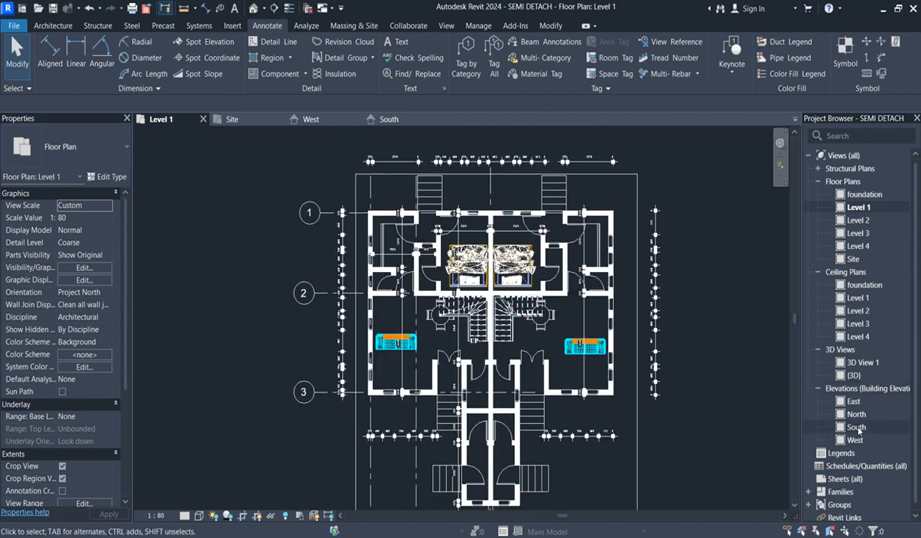
scroll(628, 304, "up", 1)
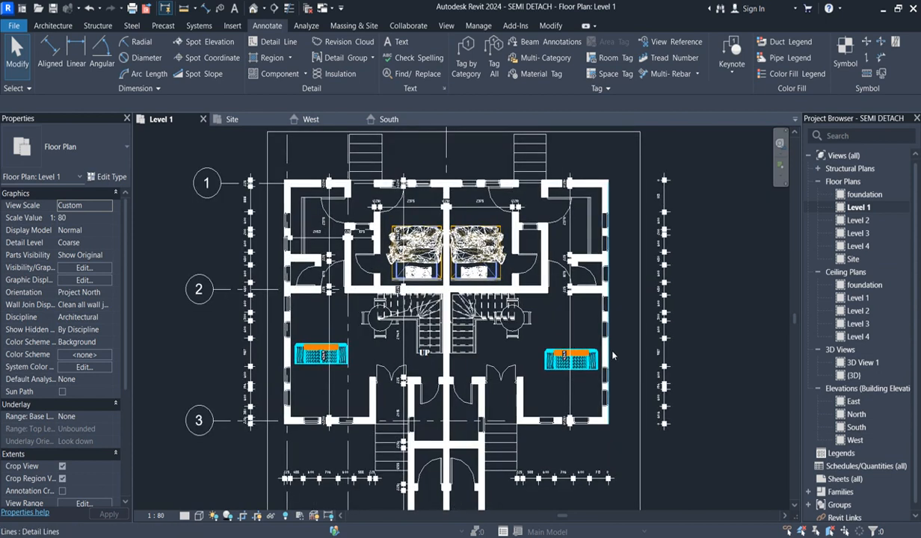
scroll(598, 272, "down", 2)
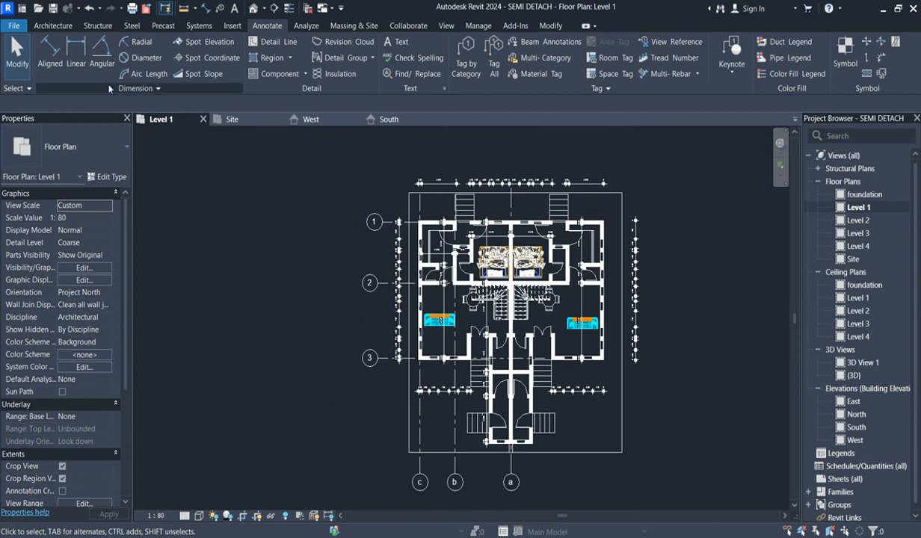
- Start an in-place model in the Casework category and name it WALL STYLING
left_click(43, 28)
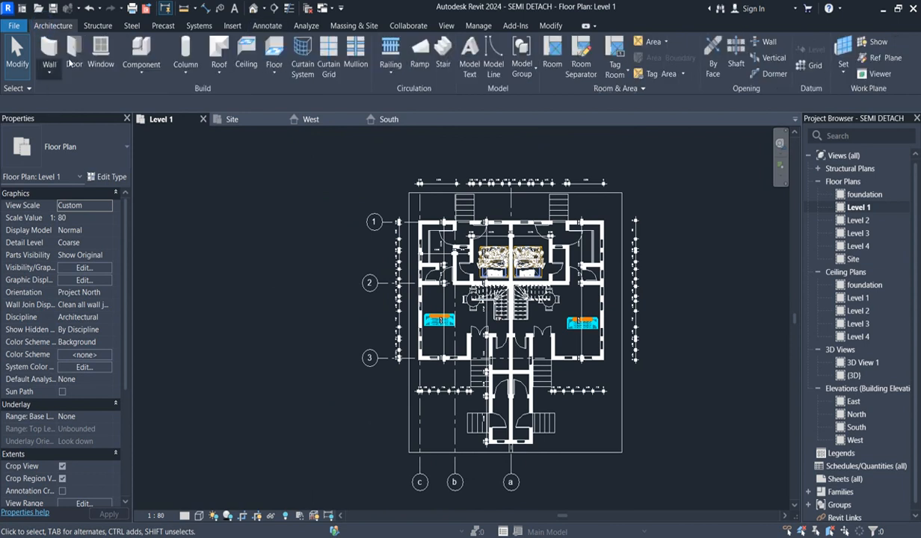
left_click(142, 78)
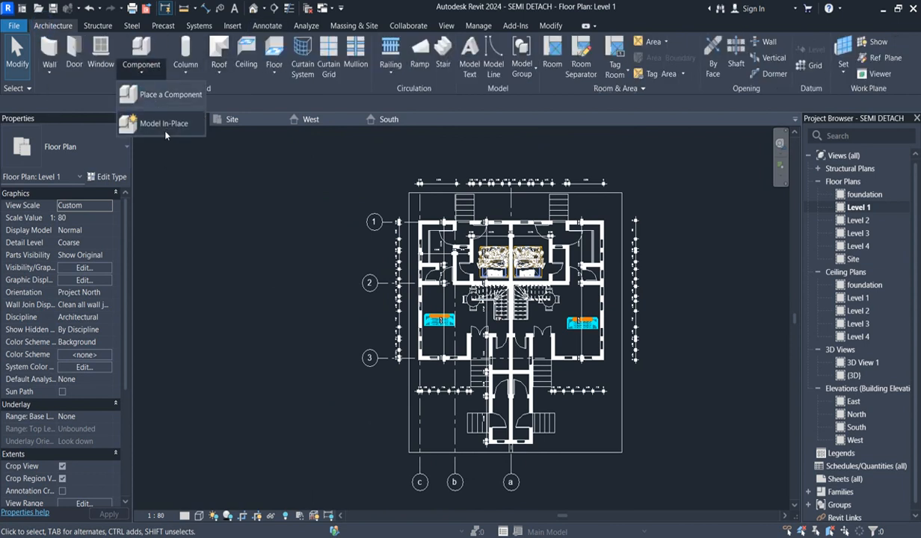
left_click(157, 121)
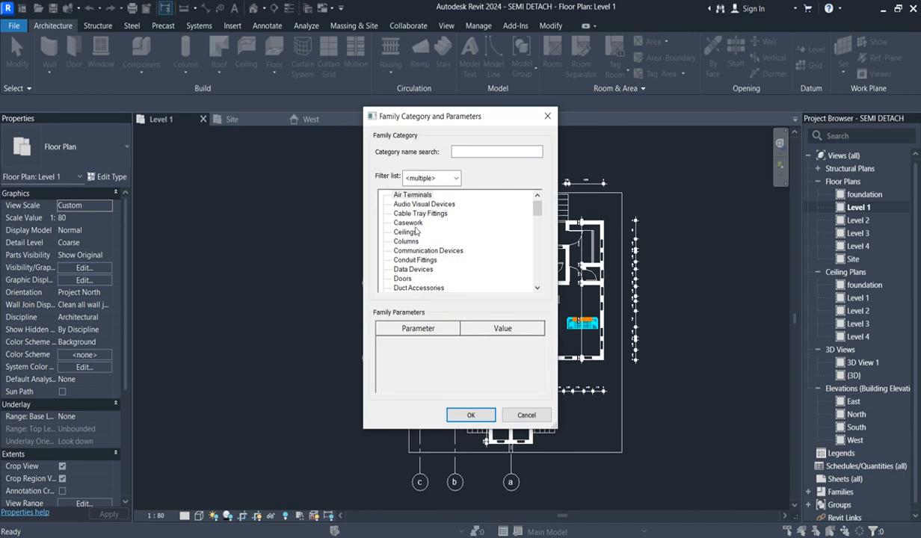
left_click(408, 224)
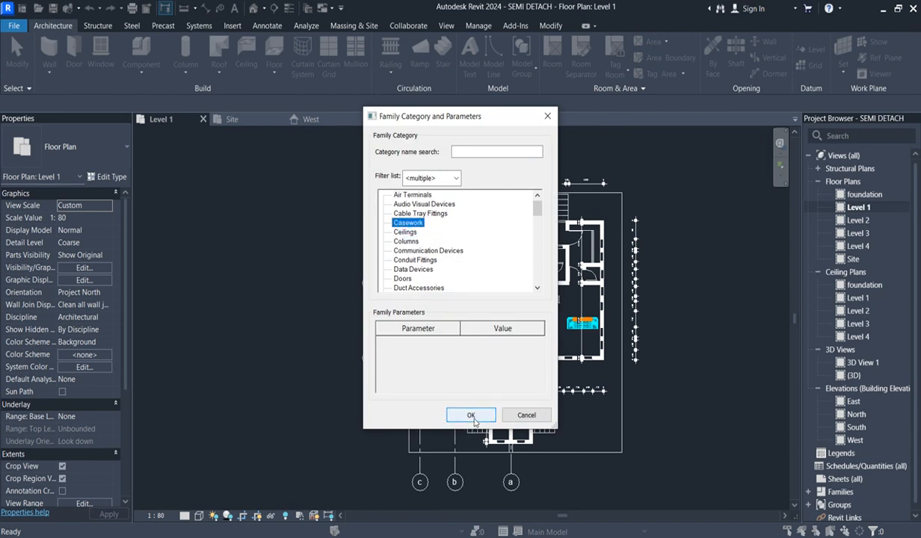
left_click(471, 415)
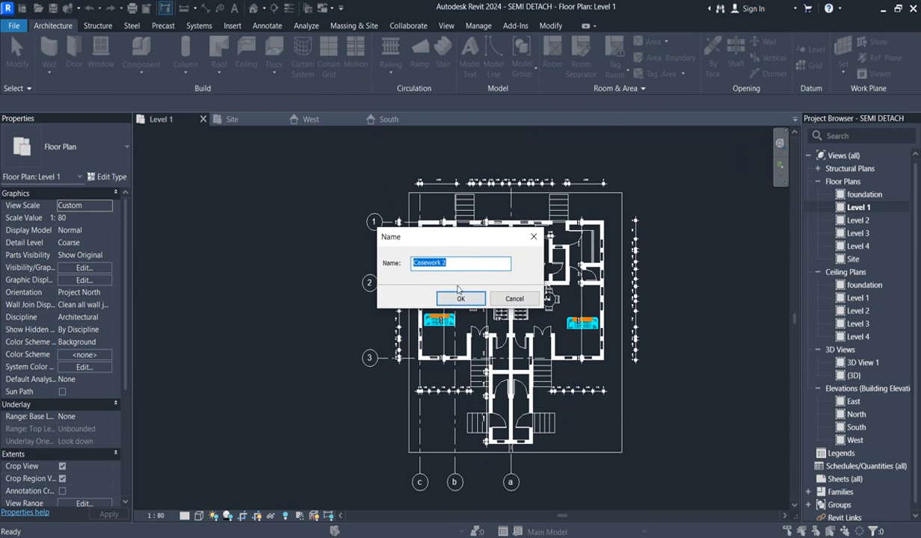
type("WALL STYLING")
left_click(460, 298)
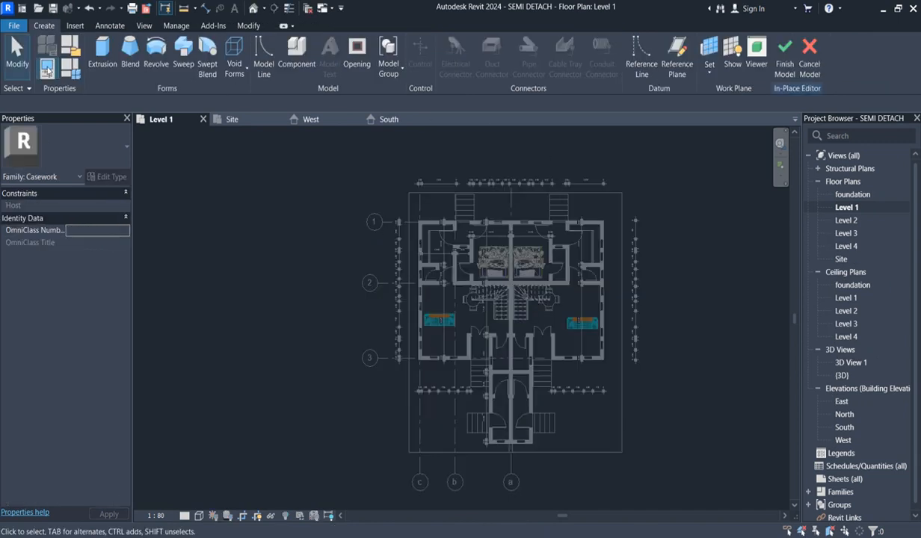
- Start a sweep and sketch a rectangular path along the outer faces of the main block's exterior walls
left_click(181, 54)
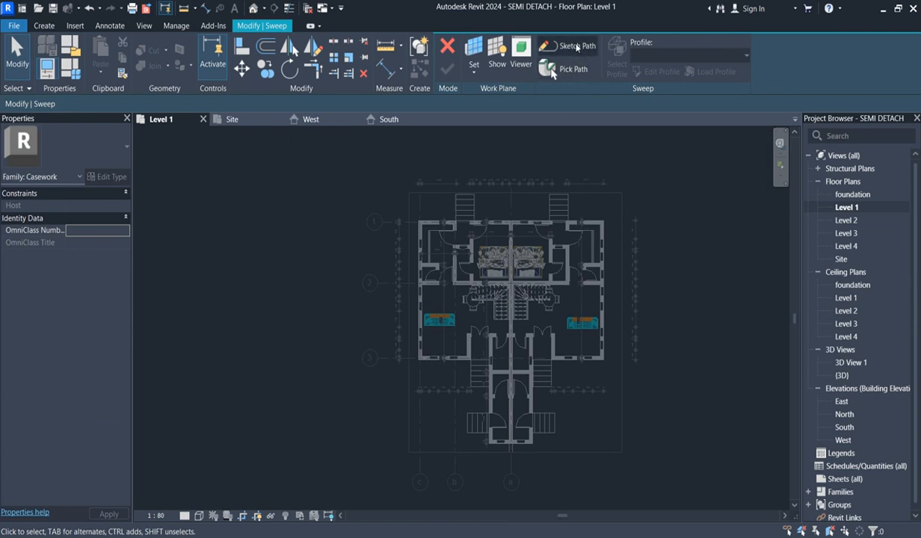
left_click(554, 45)
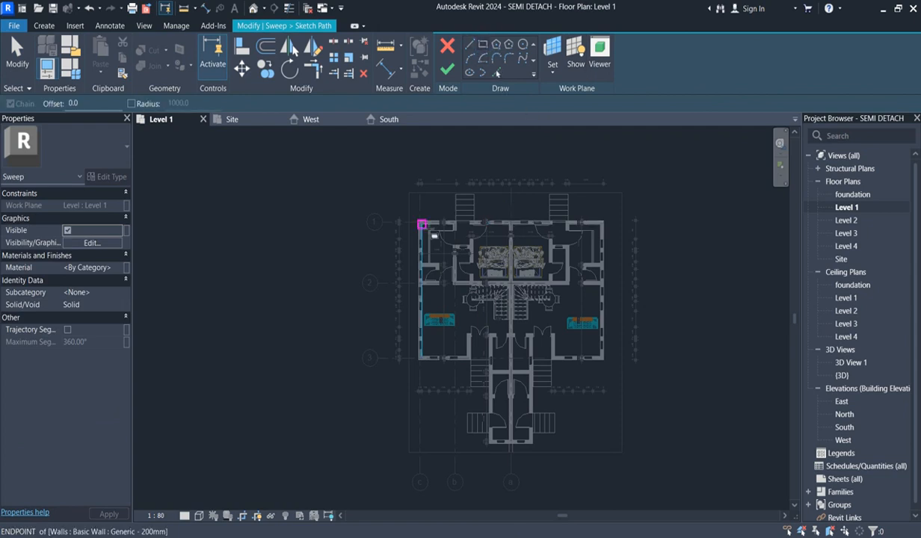
scroll(416, 220, "up", 3)
left_click(416, 219)
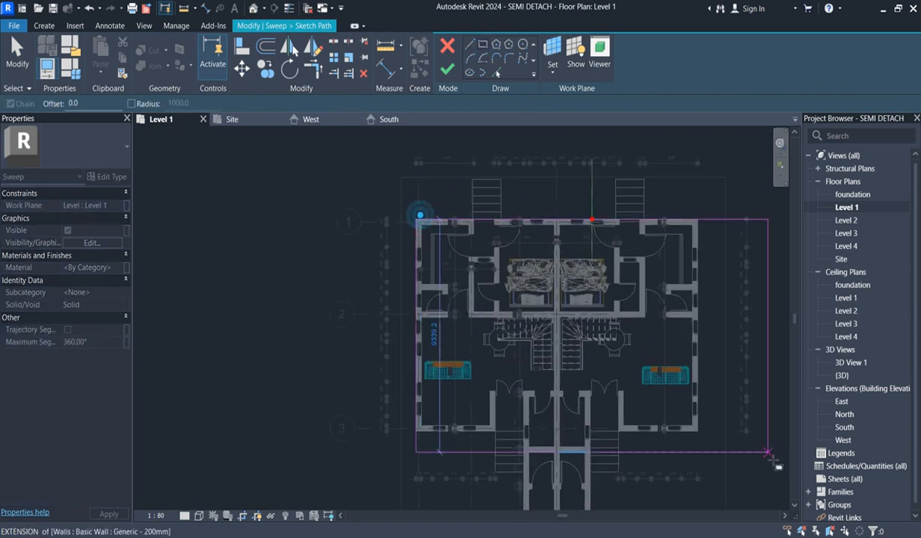
left_click(699, 435)
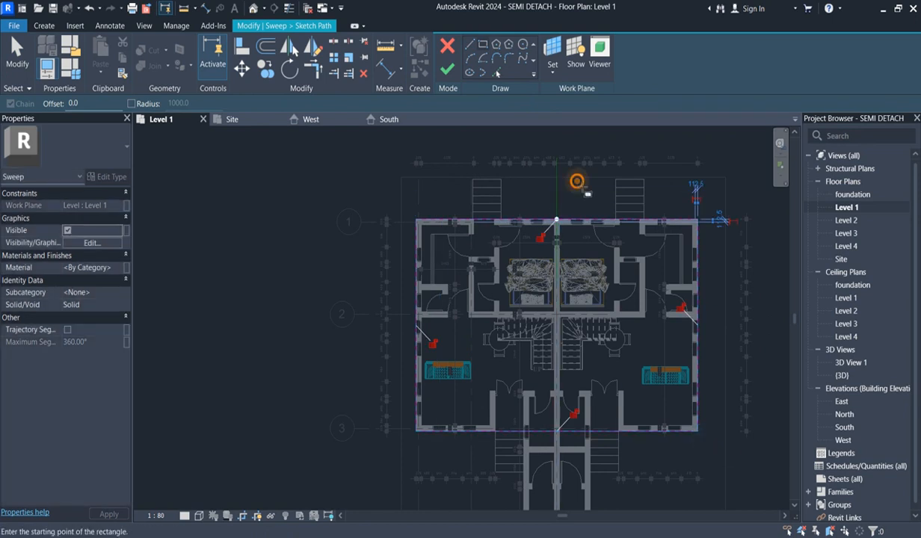
right_click(578, 181)
left_click(610, 190)
right_click(547, 182)
left_click(572, 190)
scroll(555, 459, "up", 2)
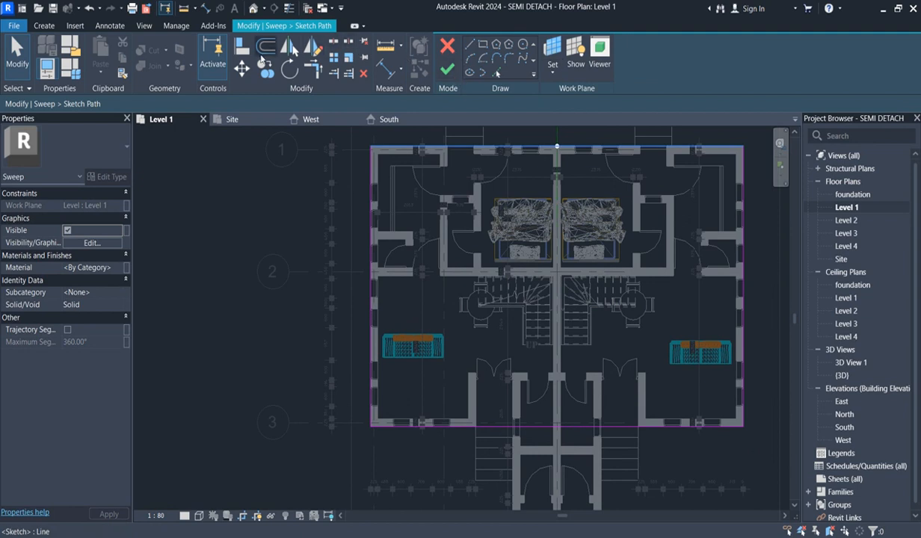
- Split the path's front line at the two wall ends beside the entrances, delete the middle segment and finish the path
left_click(334, 41)
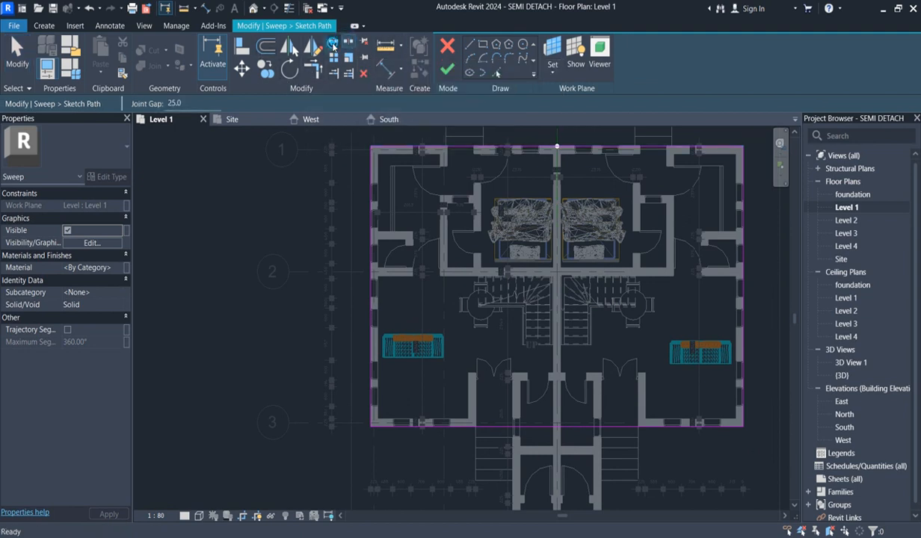
left_click(638, 427)
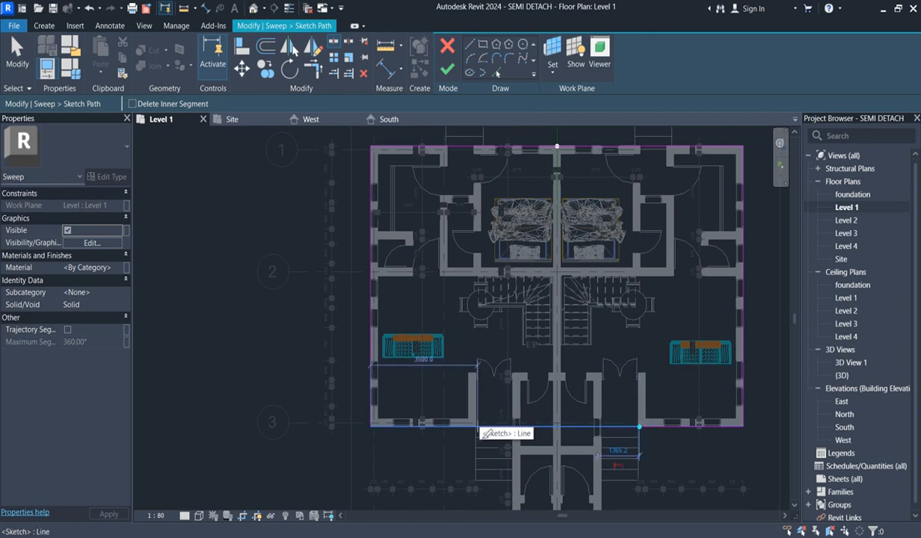
left_click(479, 427)
key("Escape")
left_click(613, 427)
key("Delete")
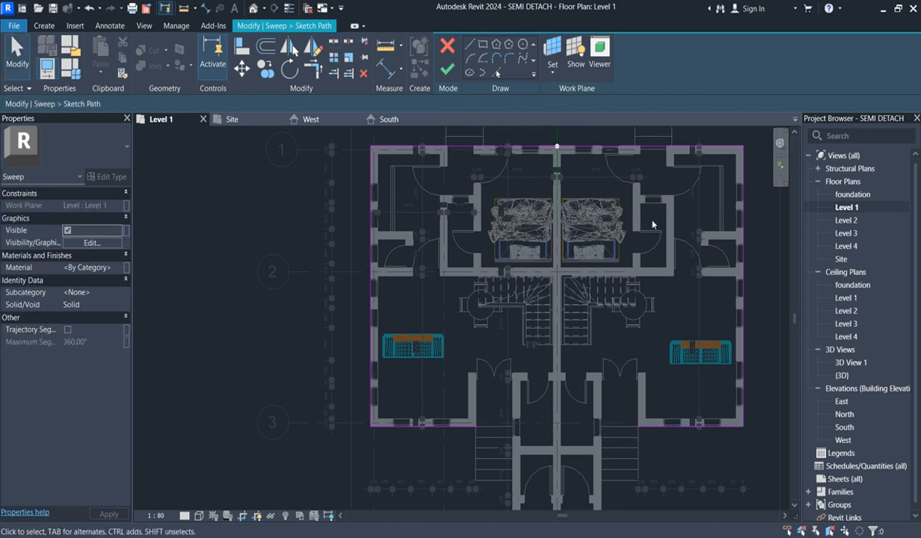
left_click(447, 69)
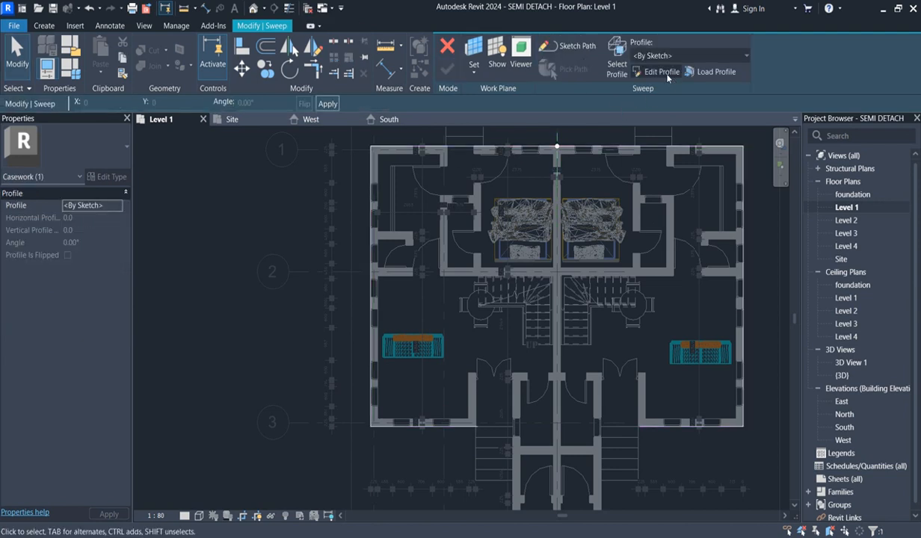
- Open the sweep's profile sketch for editing in the West elevation
left_click(667, 74)
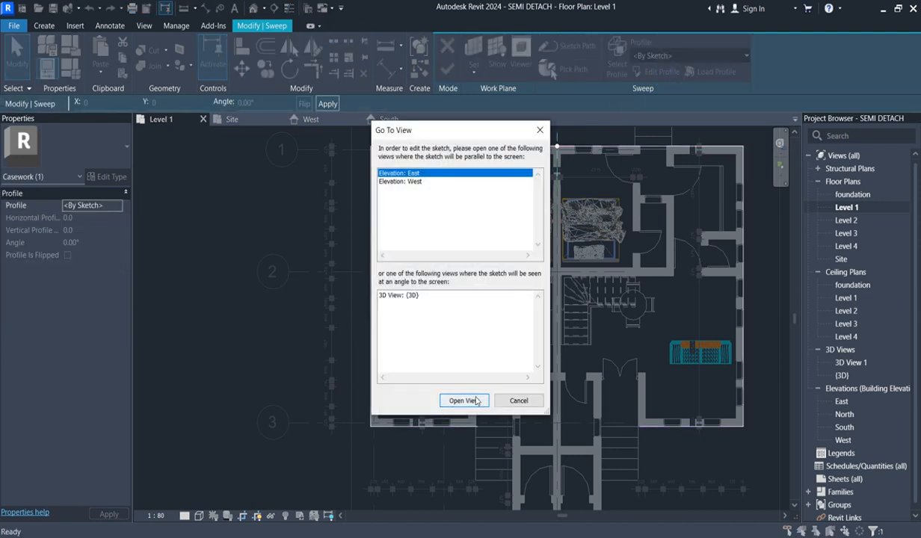
left_click(414, 182)
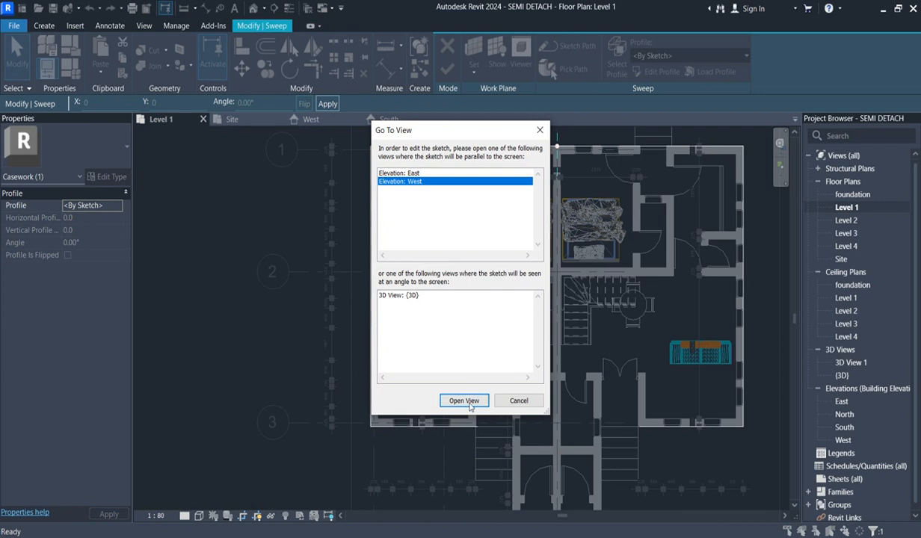
left_click(464, 401)
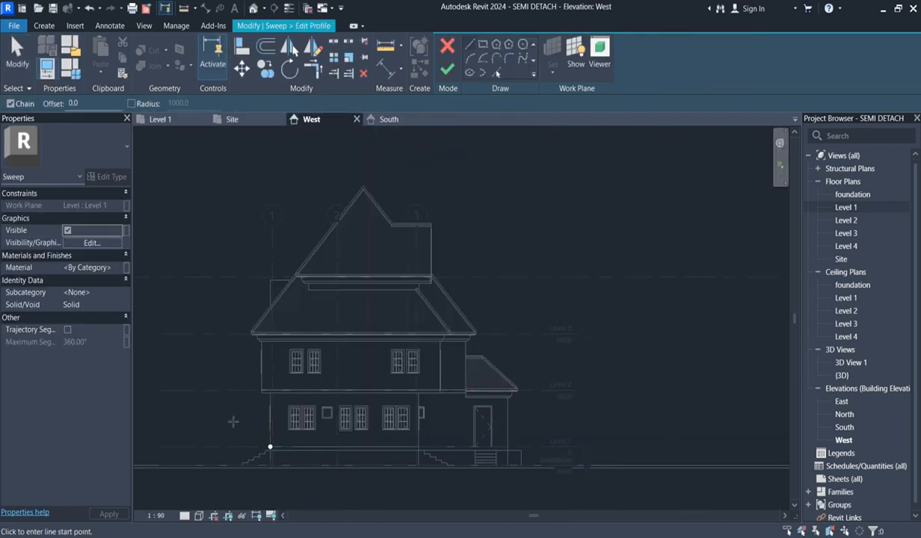
- Sketch a thin rectangle about 400 mm wide, projecting outward from the wall's outer face just below Level 2
scroll(233, 422, "up", 2)
scroll(303, 465, "down", 2)
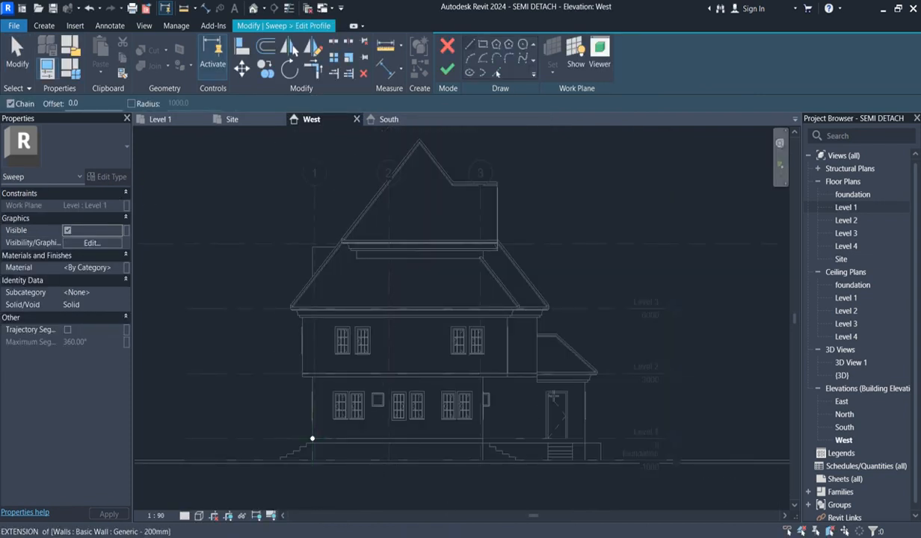
scroll(523, 400, "down", 2)
scroll(441, 424, "up", 4)
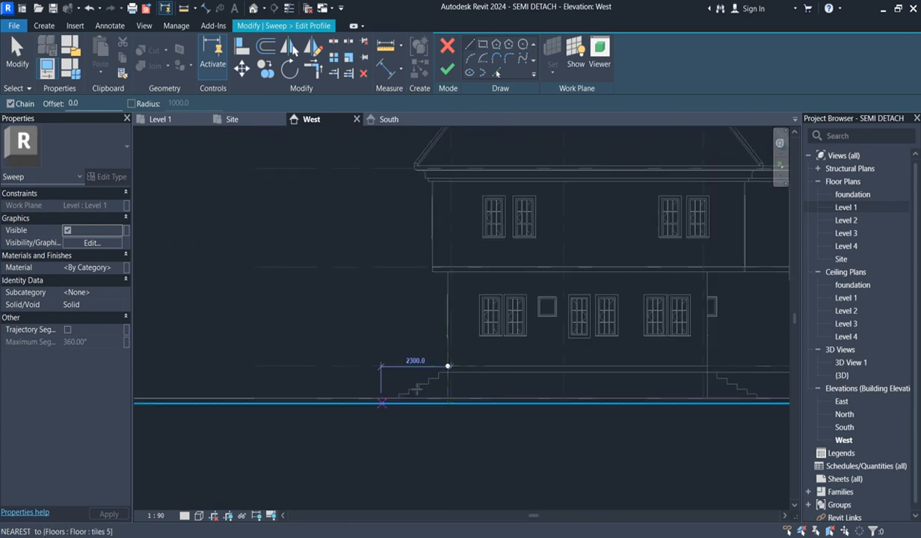
scroll(475, 338, "down", 3)
scroll(475, 338, "up", 4)
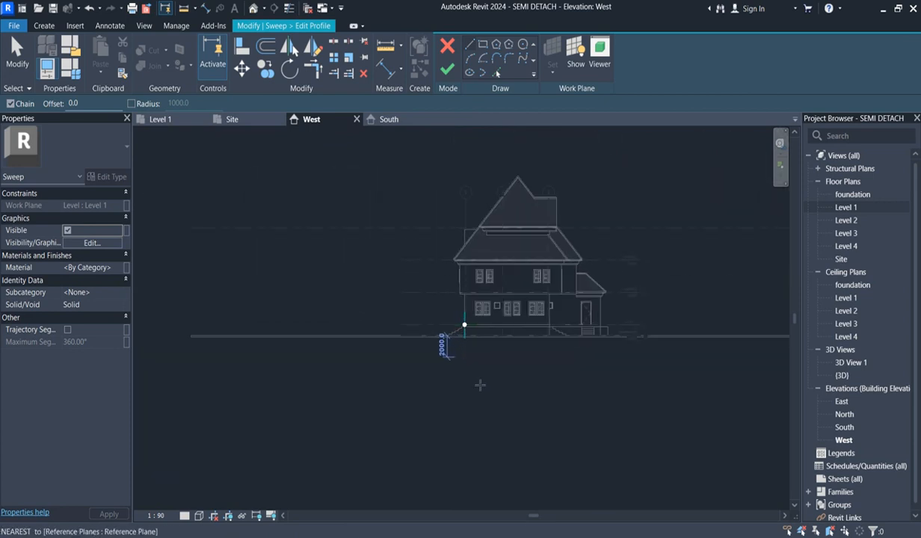
scroll(442, 362, "up", 2)
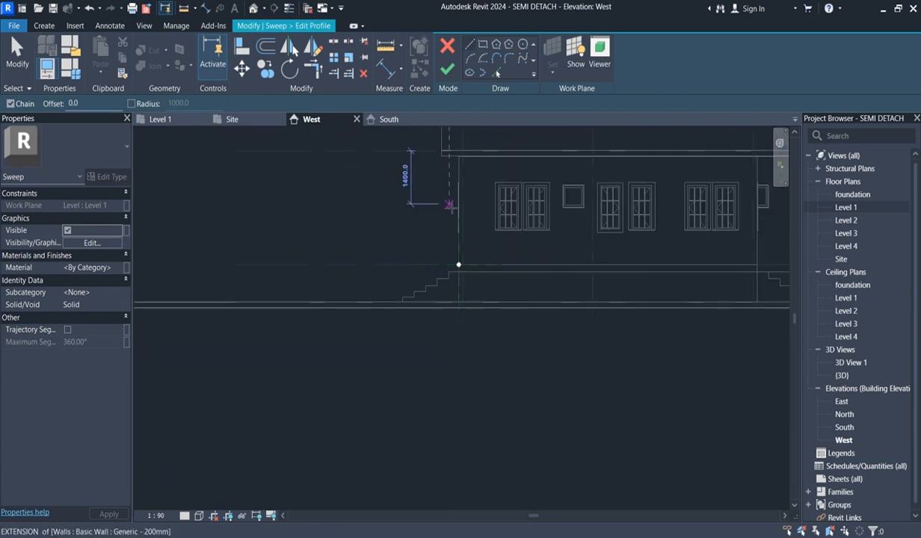
scroll(443, 178, "up", 1)
scroll(463, 157, "up", 1)
scroll(466, 158, "up", 1)
left_click(483, 45)
left_click(467, 142)
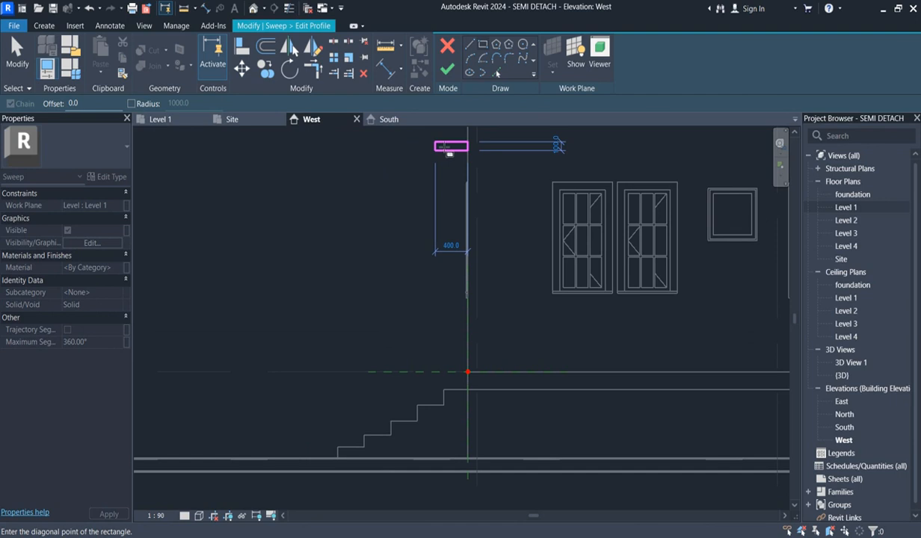
left_click(434, 151)
- Draw lines for a shallower step beneath the rectangle, running down from its lower edge and back to the wall face
scroll(469, 193, "up", 3)
scroll(447, 315, "down", 5)
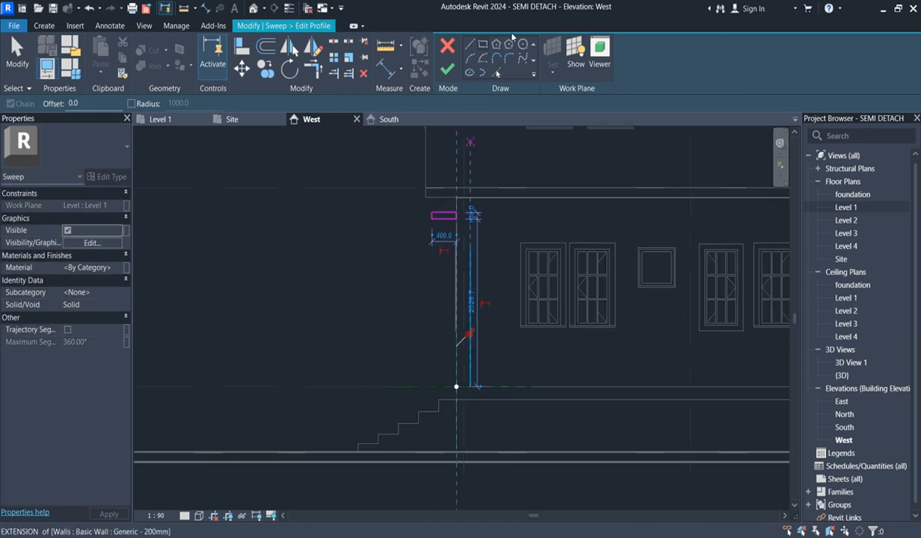
left_click(471, 43)
scroll(449, 220, "up", 5)
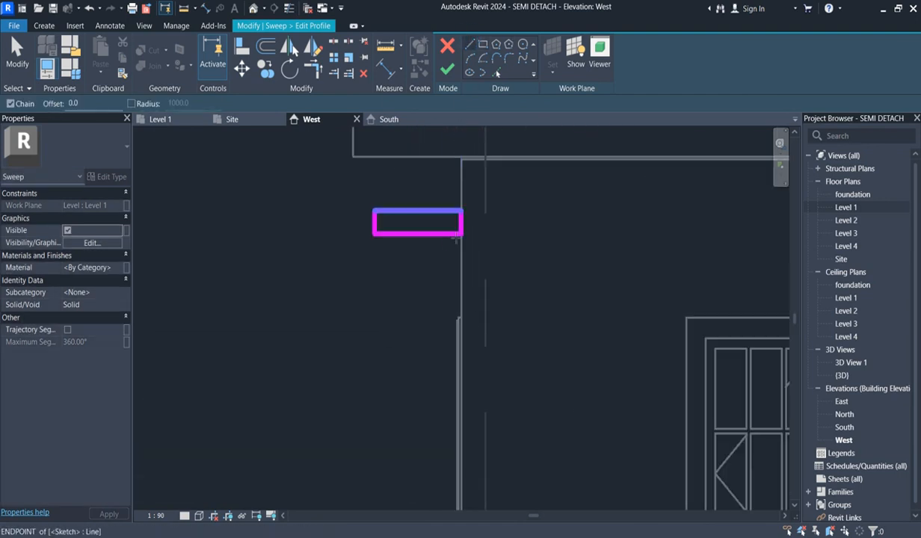
left_click(434, 236)
left_click(434, 252)
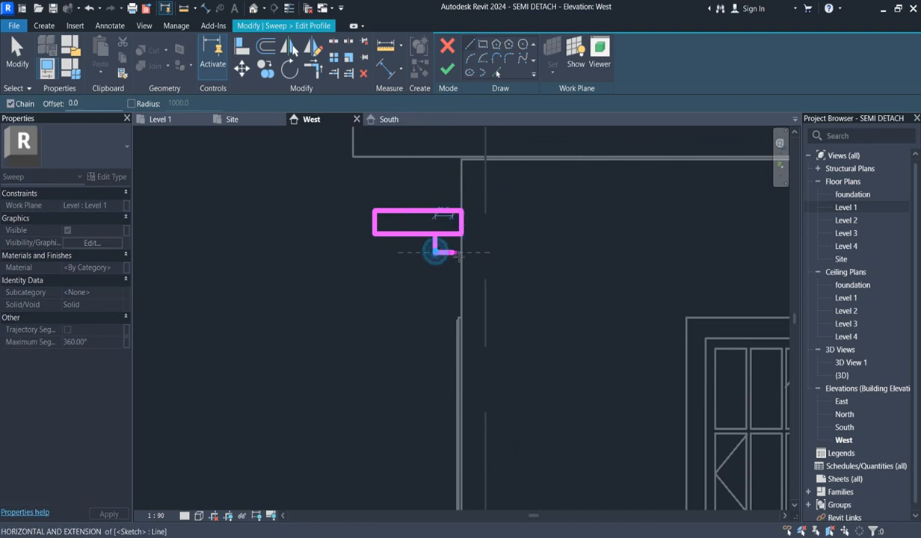
left_click(464, 252)
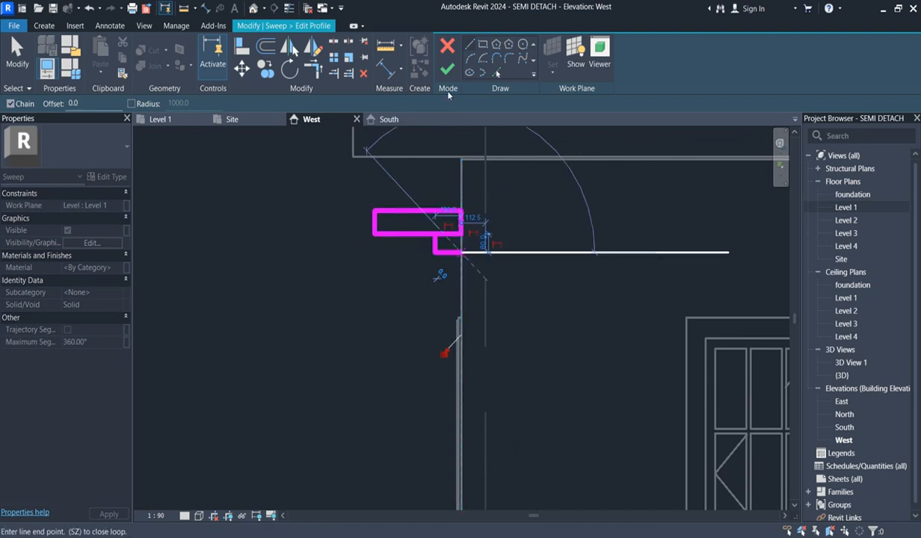
- Trim the rectangle and the step's lines into one closed L-shaped profile
left_click(311, 68)
left_click(412, 234)
left_click(436, 243)
left_click(461, 227)
left_click(456, 253)
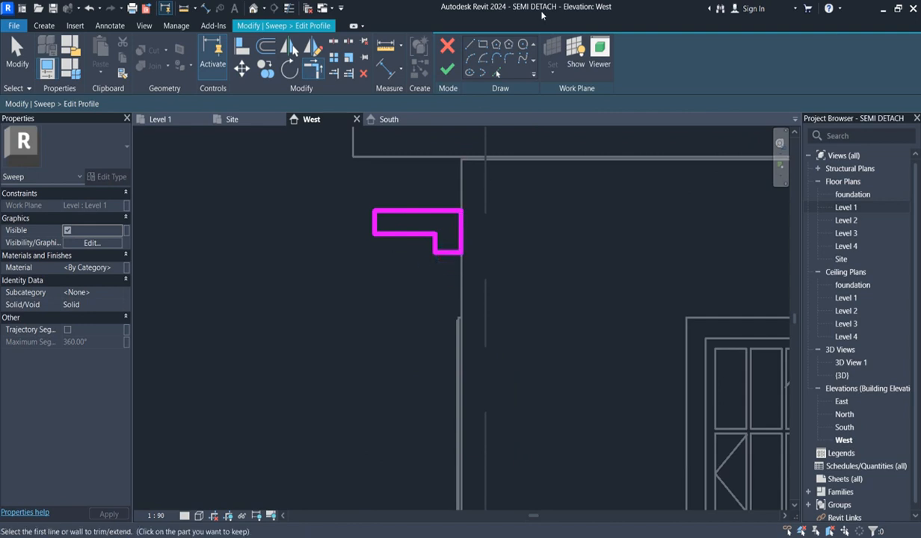
- Draw an outward-bulging semicircular arc between the profile's upper and lower lines near its outer end
left_click(471, 56)
scroll(389, 238, "up", 2)
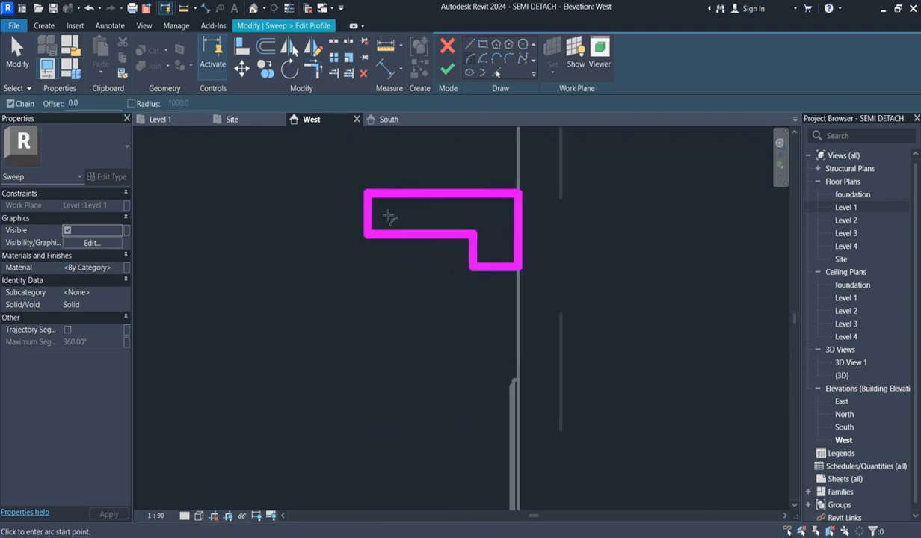
left_click(422, 234)
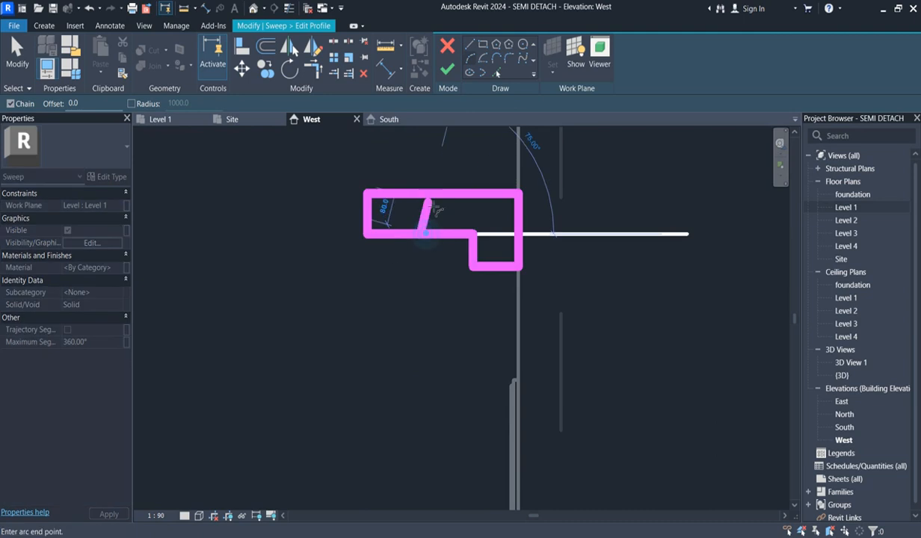
left_click(422, 196)
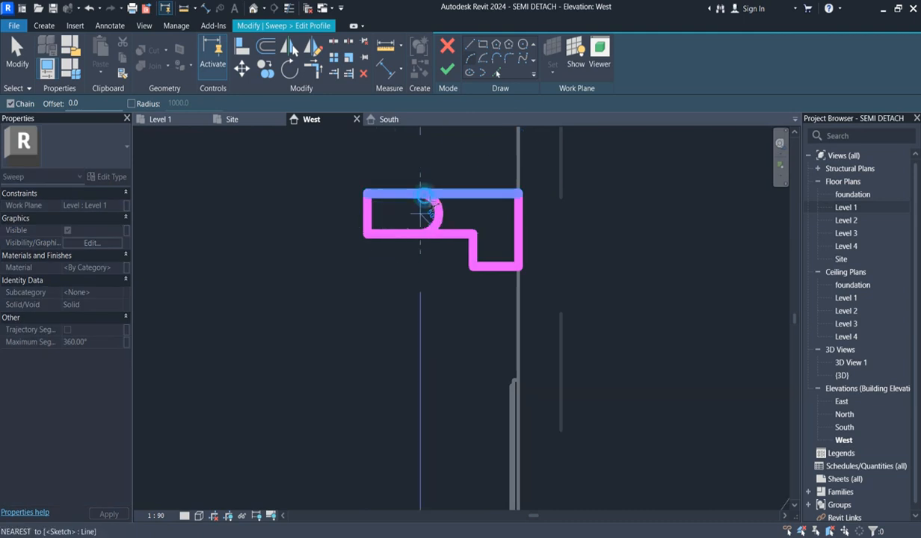
left_click(404, 214)
- Trim the profile's upper and lower lines to the ends of the arc, keeping the parts towards the wall
key("t")
key("r")
left_click(405, 208)
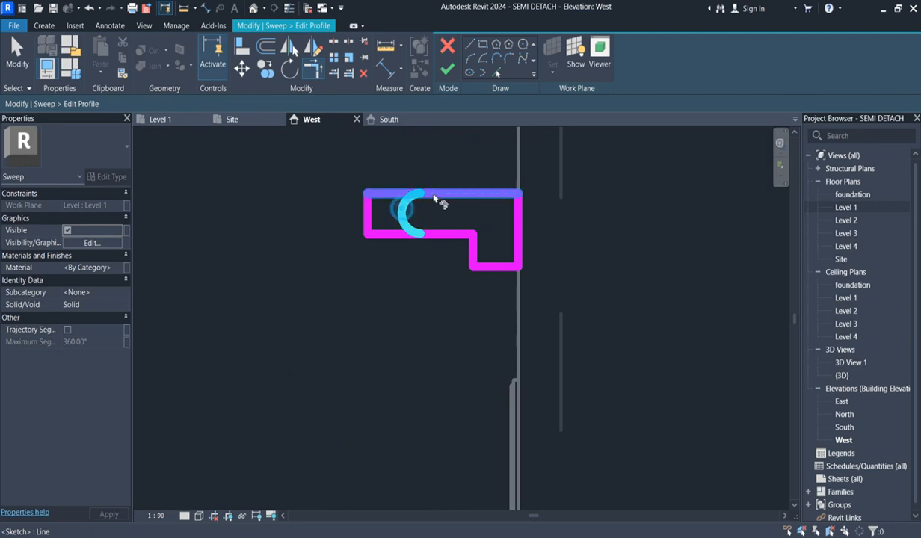
left_click(431, 195)
left_click(413, 204)
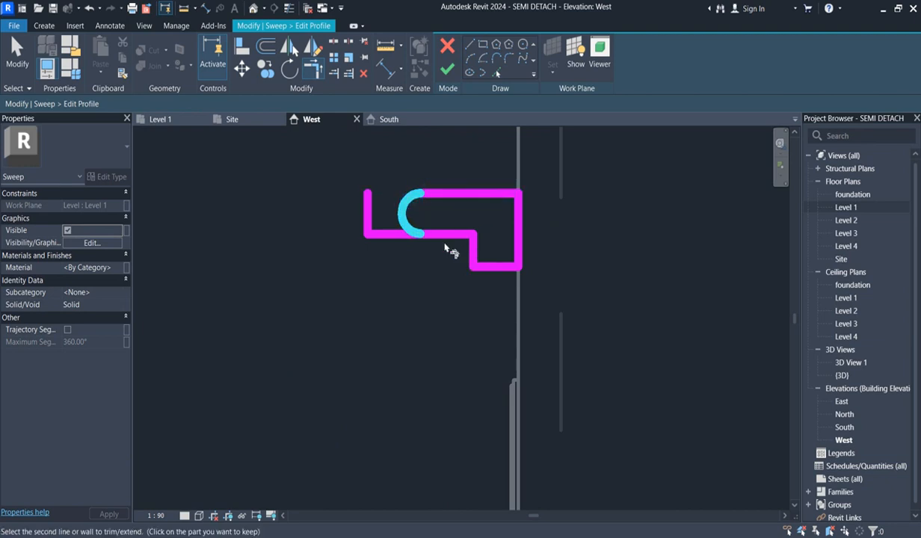
left_click(451, 233)
left_click(452, 236)
left_click(399, 210)
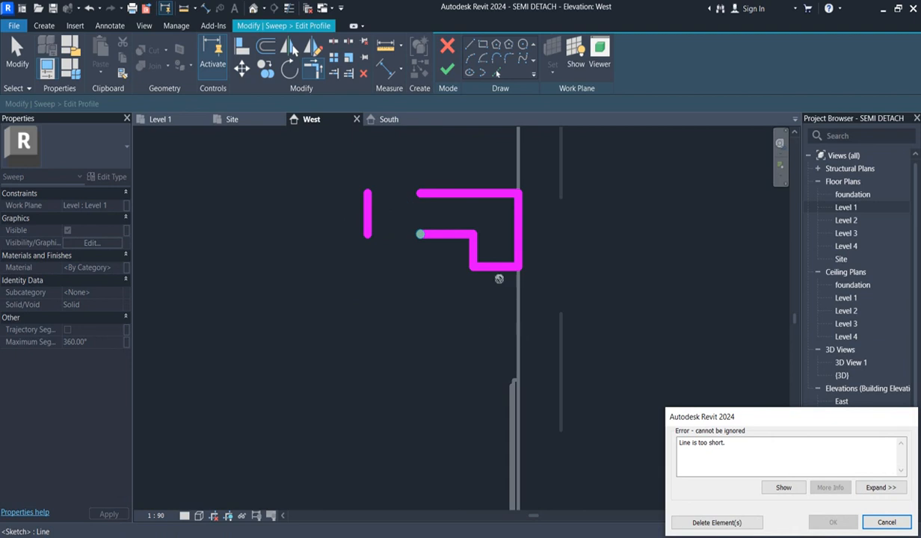
left_click(886, 523)
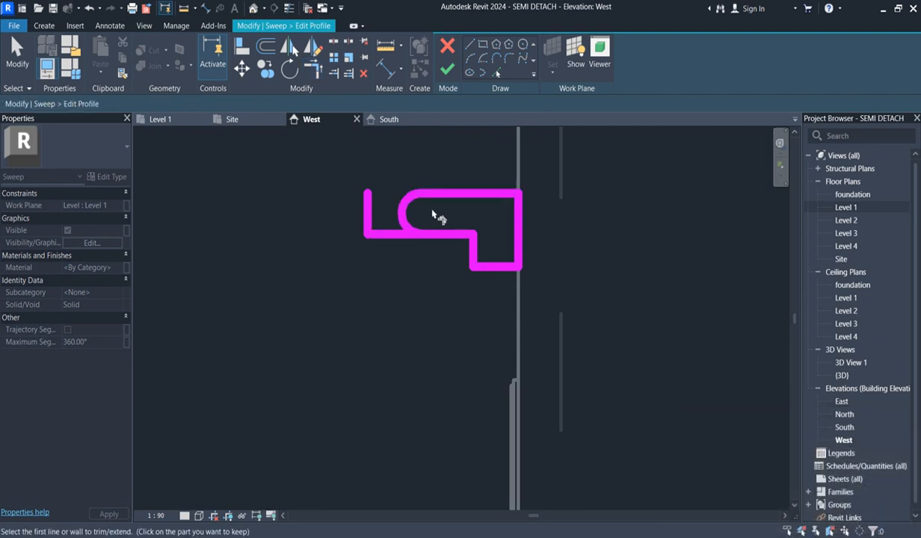
left_click(402, 218)
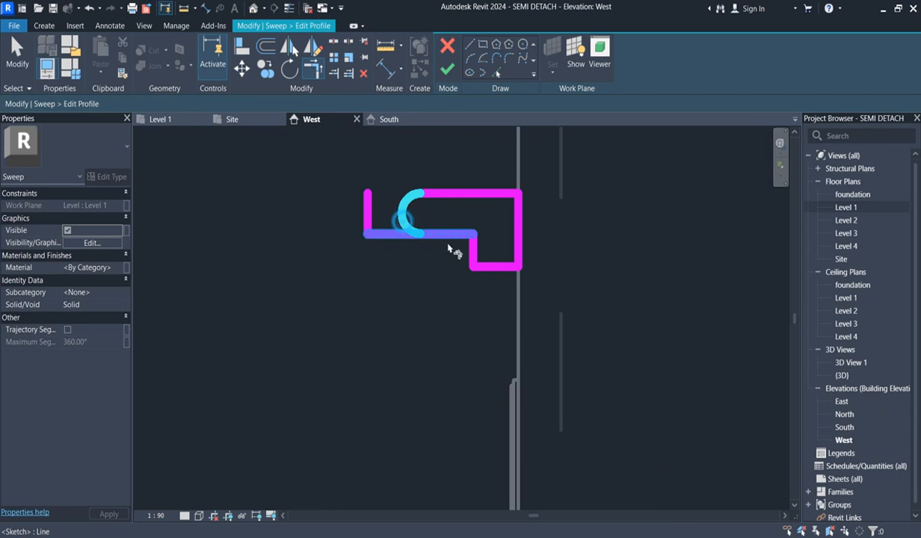
left_click(445, 235)
- Delete the leftover vertical line at the profile's outer end, then finish the profile and the sweep
key("Escape")
left_click(367, 215)
key("Delete")
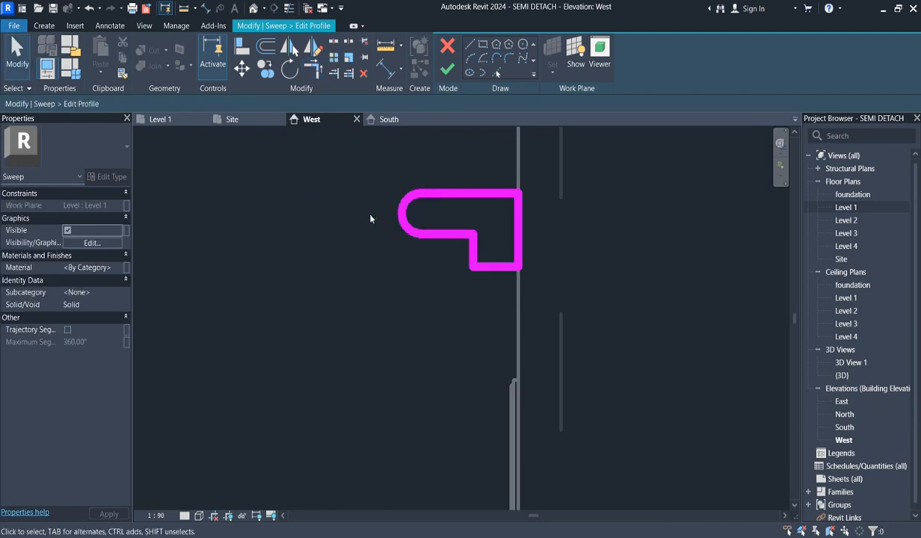
scroll(370, 214, "down", 1)
left_click(447, 68)
left_click(447, 71)
- Examine the sweep below Level 2 in the West and South elevations
scroll(642, 352, "down", 5)
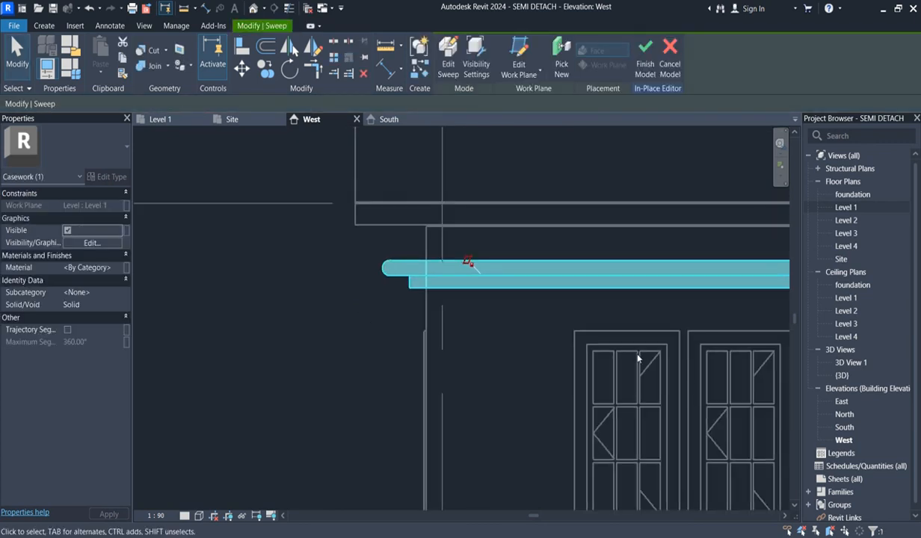
scroll(668, 338, "up", 2)
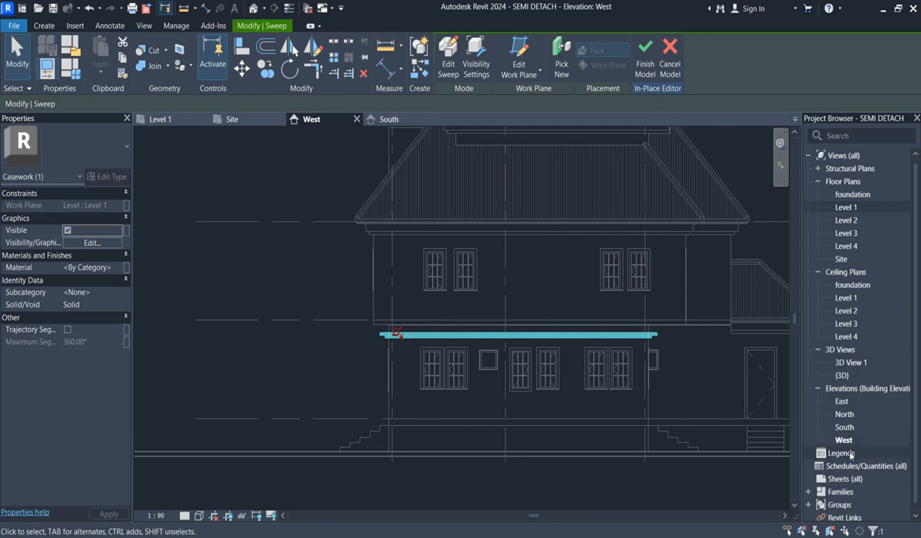
double_click(843, 428)
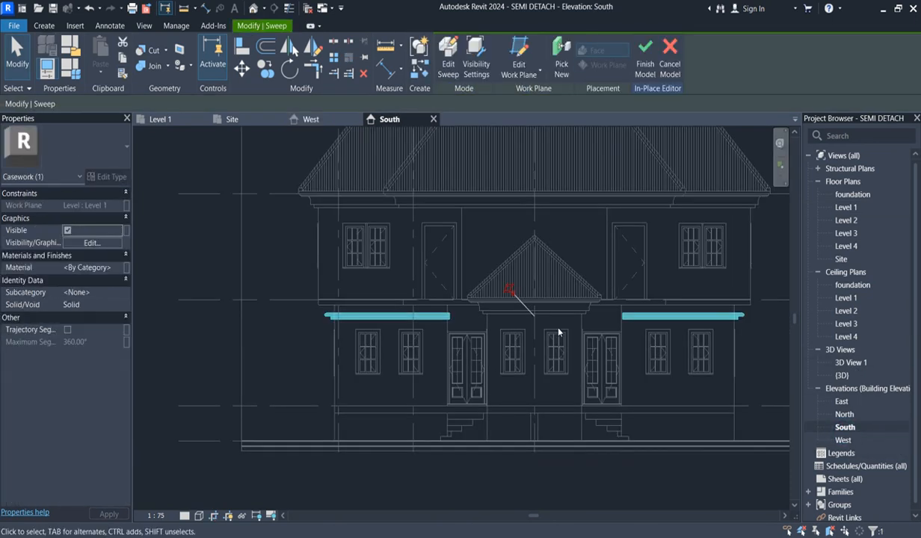
scroll(604, 389, "down", 4)
scroll(648, 345, "up", 4)
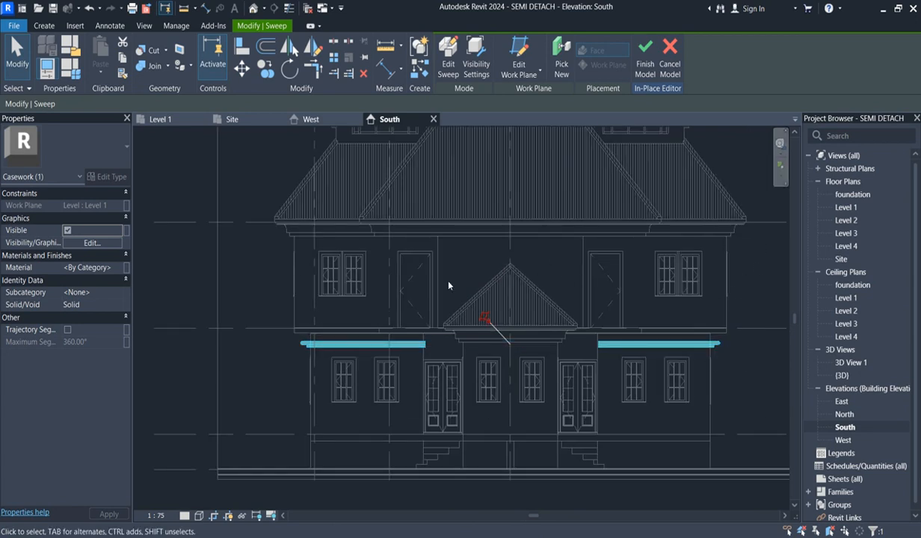
scroll(594, 431, "down", 5)
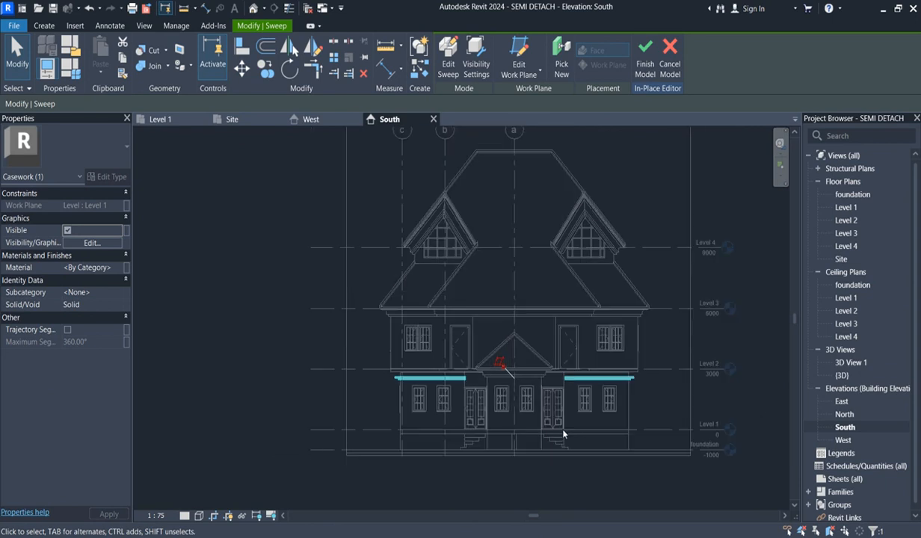
left_click(700, 203)
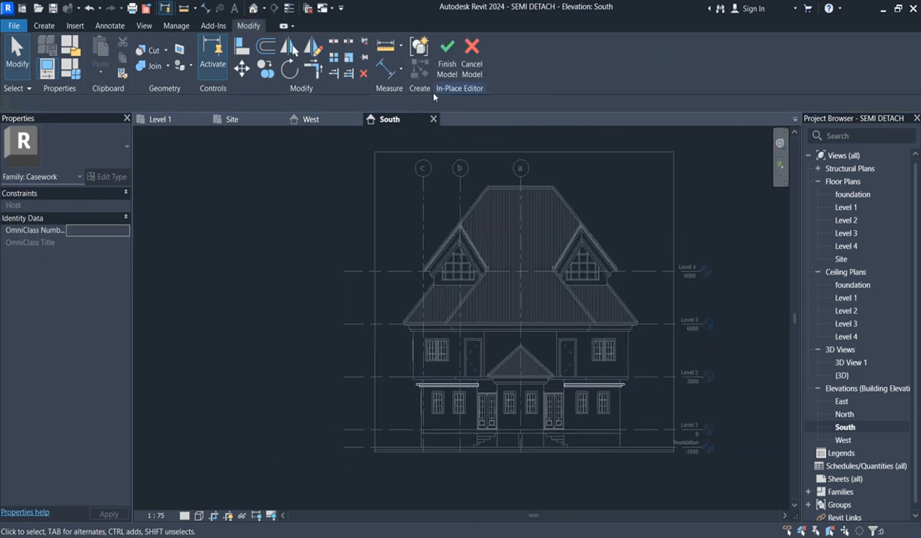
scroll(398, 243, "up", 2)
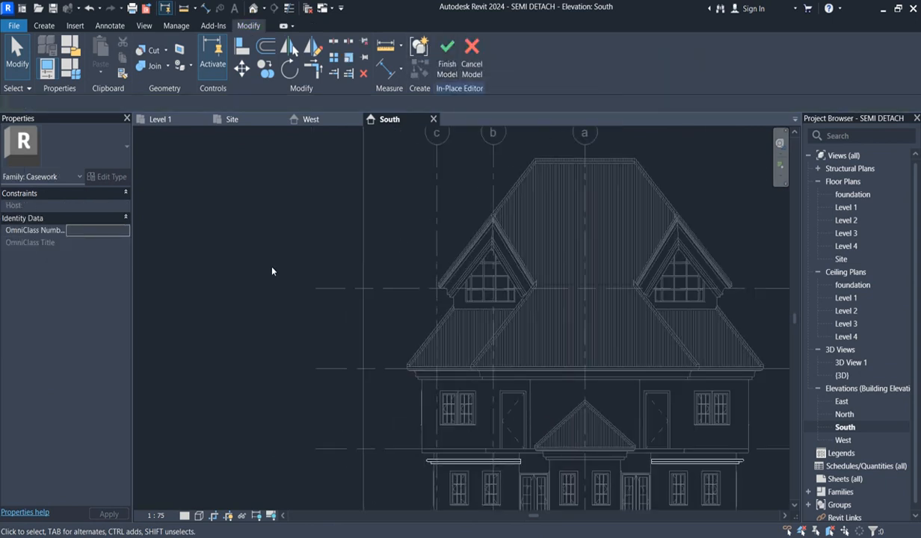
scroll(275, 269, "down", 2)
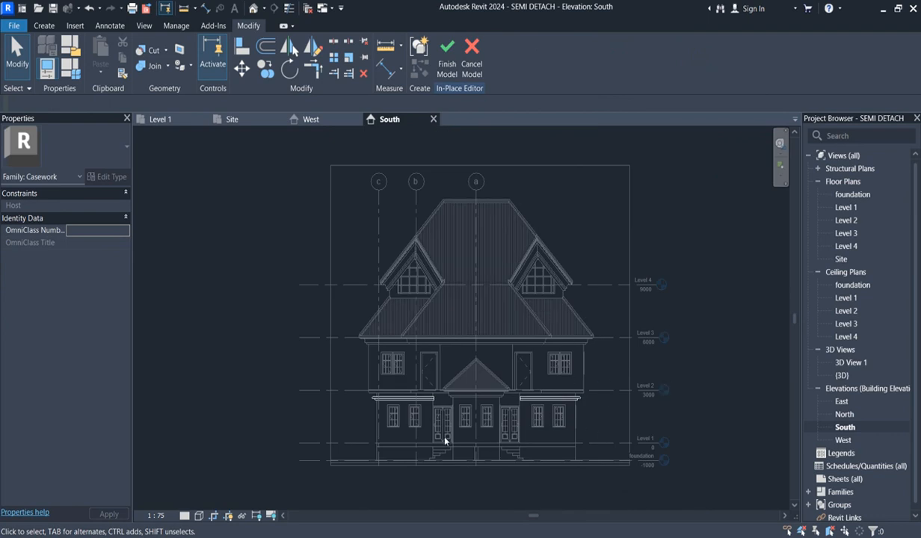
scroll(497, 476, "up", 1)
scroll(582, 450, "down", 3)
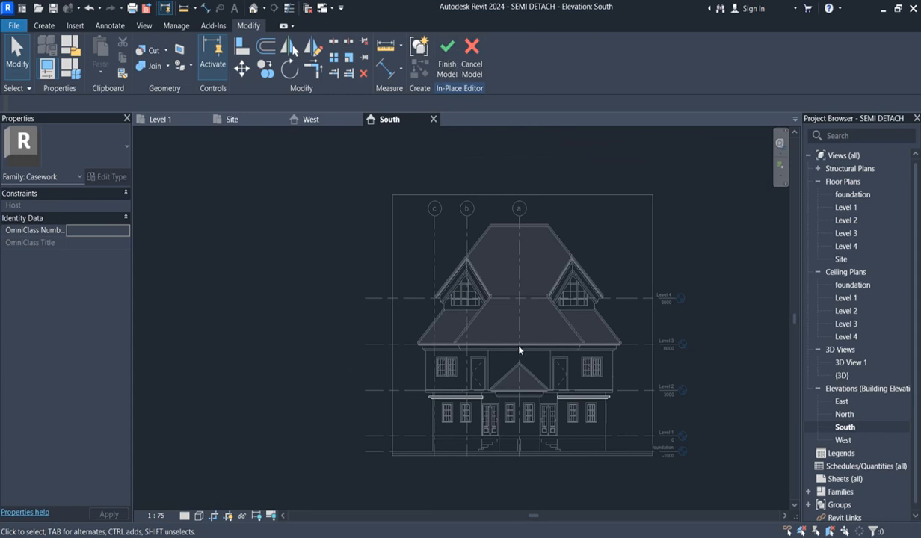
scroll(513, 350, "up", 2)
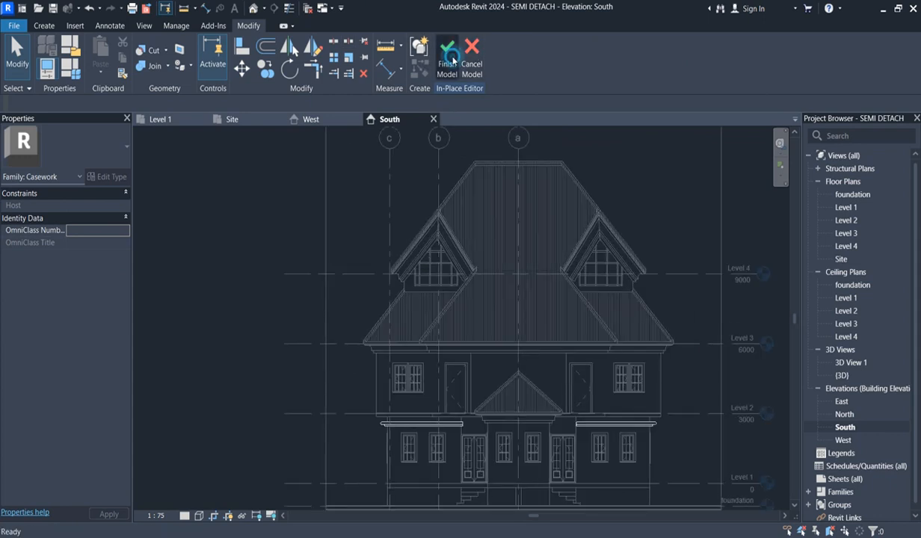
- Finish the in-place WALL STYLING model
left_click(449, 58)
scroll(259, 226, "down", 4)
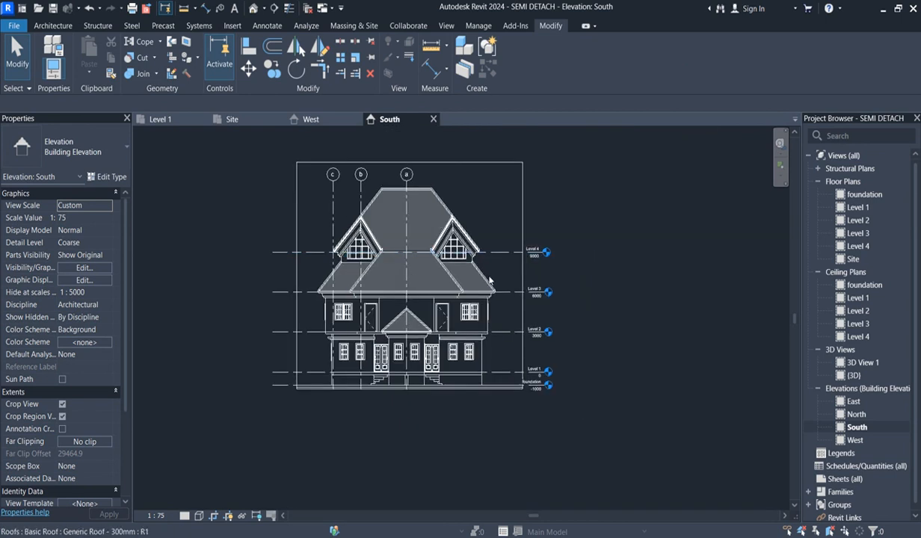
scroll(482, 275, "up", 3)
scroll(660, 251, "down", 1)
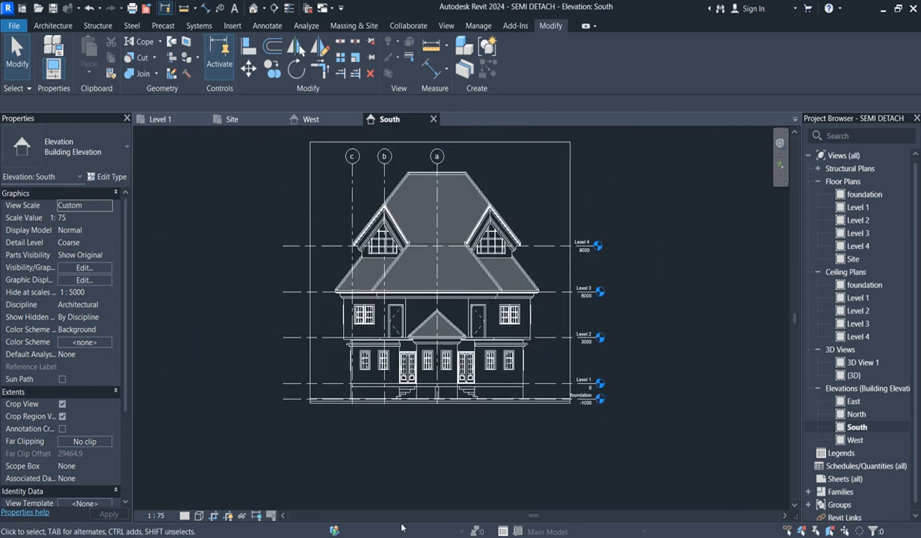